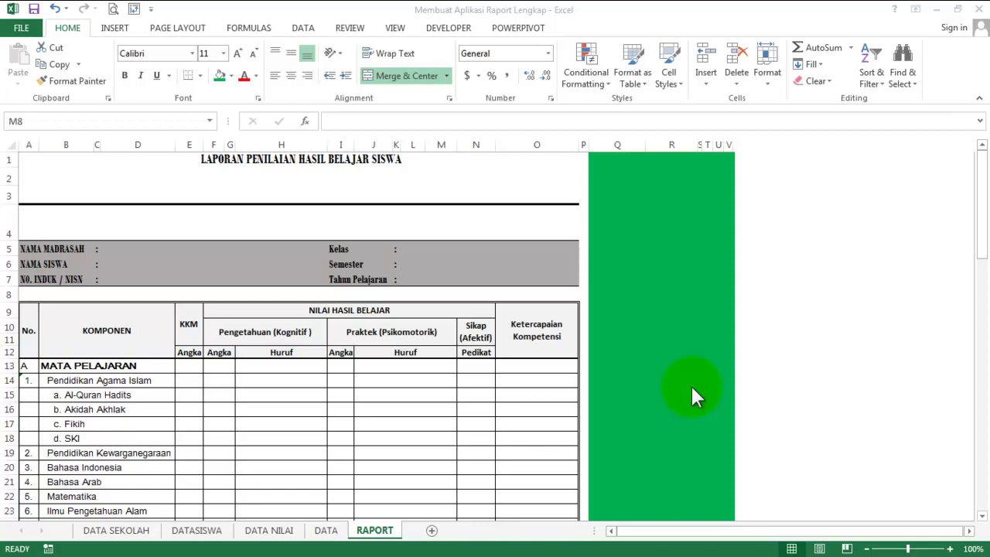
# - On DATA SEKOLAH, check the class cell's allowed choices, keeping VIII, and find the exam type entry
pyautogui.click(133, 531)
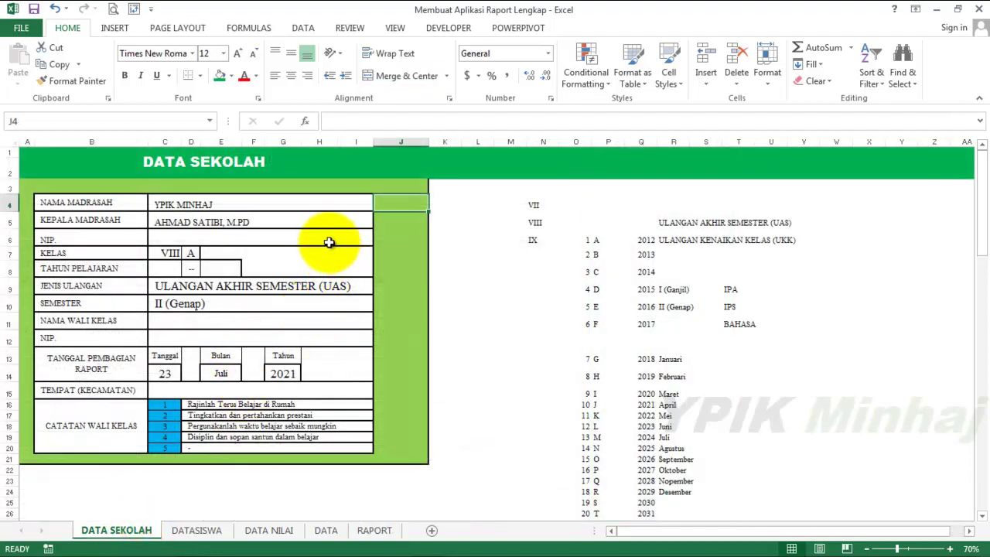
pyautogui.click(329, 242)
pyautogui.click(171, 253)
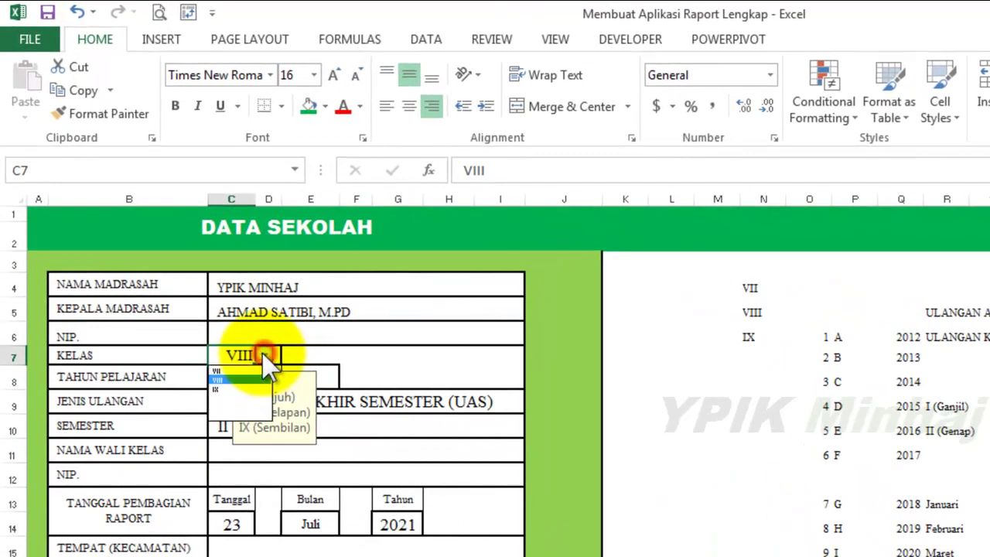
pyautogui.click(264, 355)
pyautogui.click(387, 396)
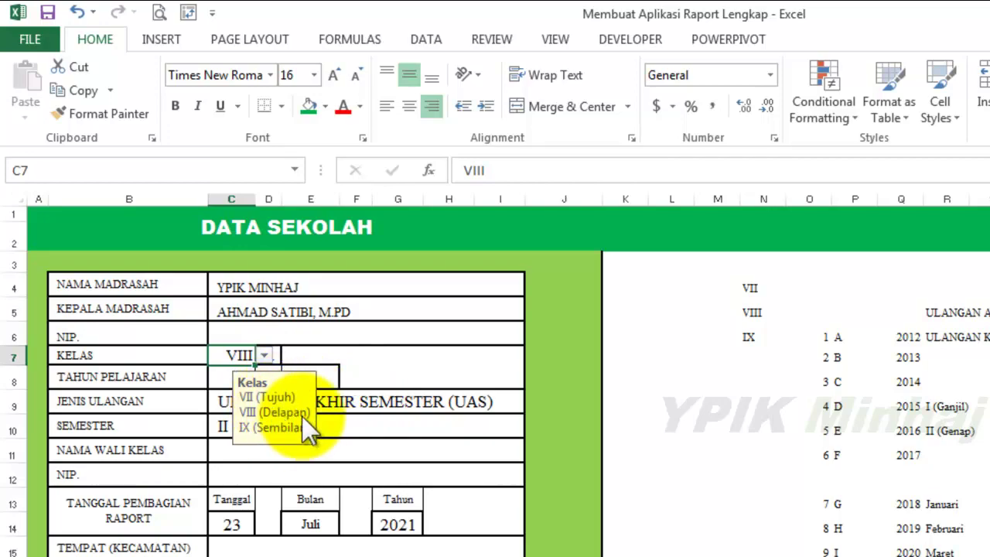
pyautogui.click(404, 393)
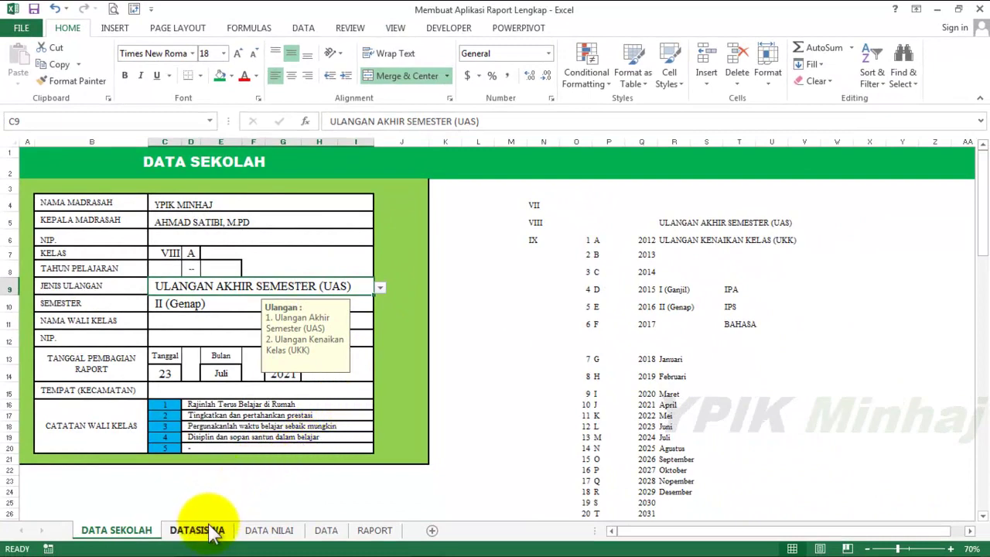
# - Look over the DATASISWA, DATA NILAI and DATA sheets, inspecting the NIS and name formulas in B3, B4 and C3
pyautogui.click(203, 531)
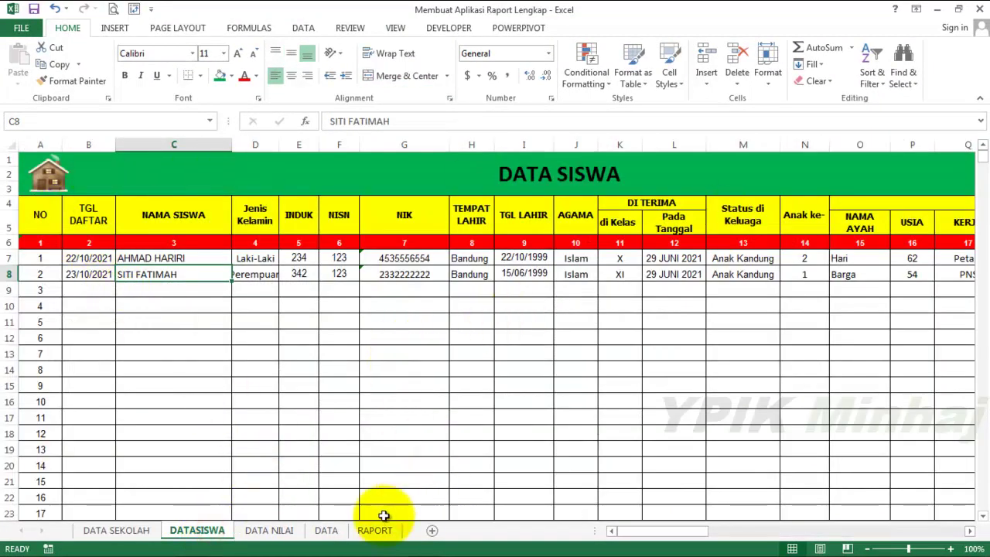
pyautogui.click(274, 531)
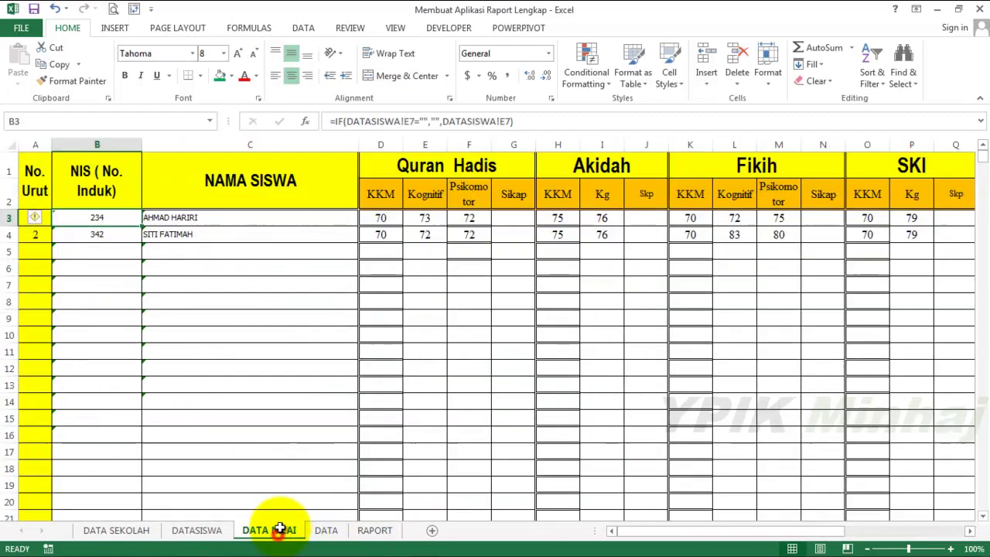
pyautogui.click(326, 531)
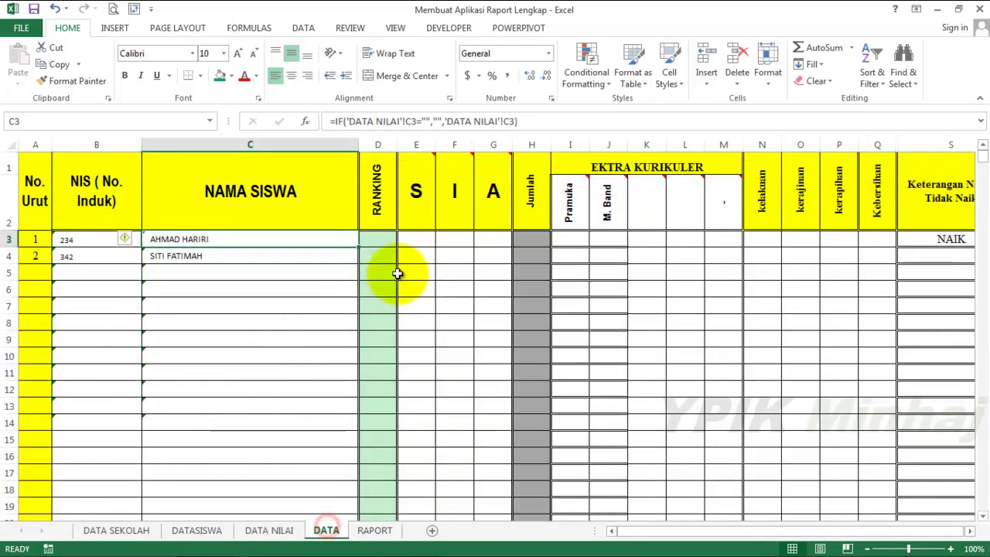
pyautogui.click(123, 252)
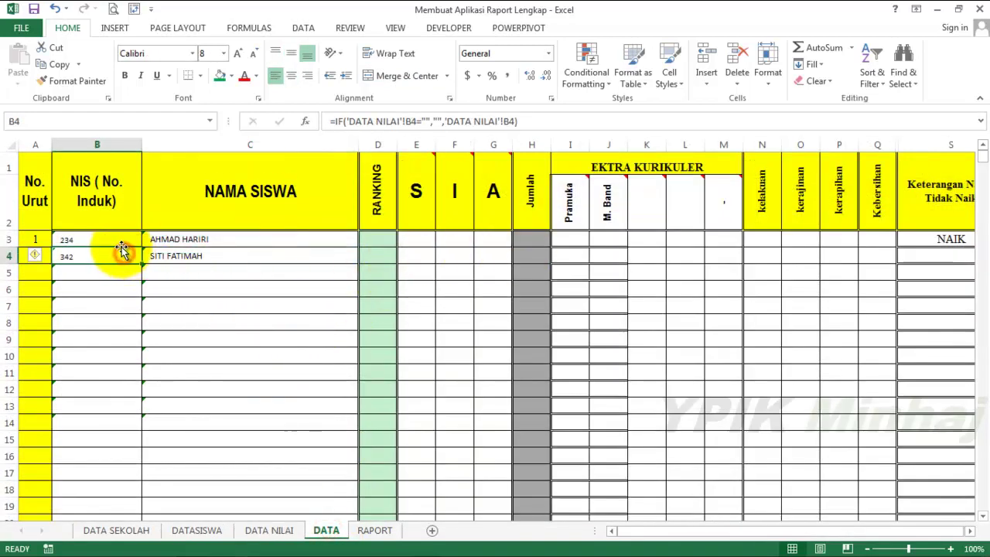
pyautogui.click(68, 239)
pyautogui.click(197, 239)
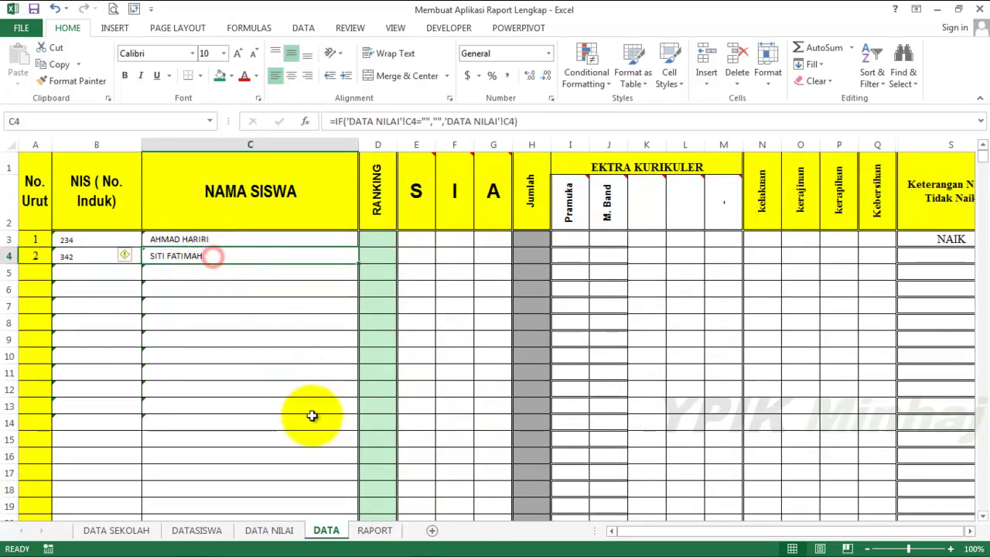
pyautogui.click(376, 530)
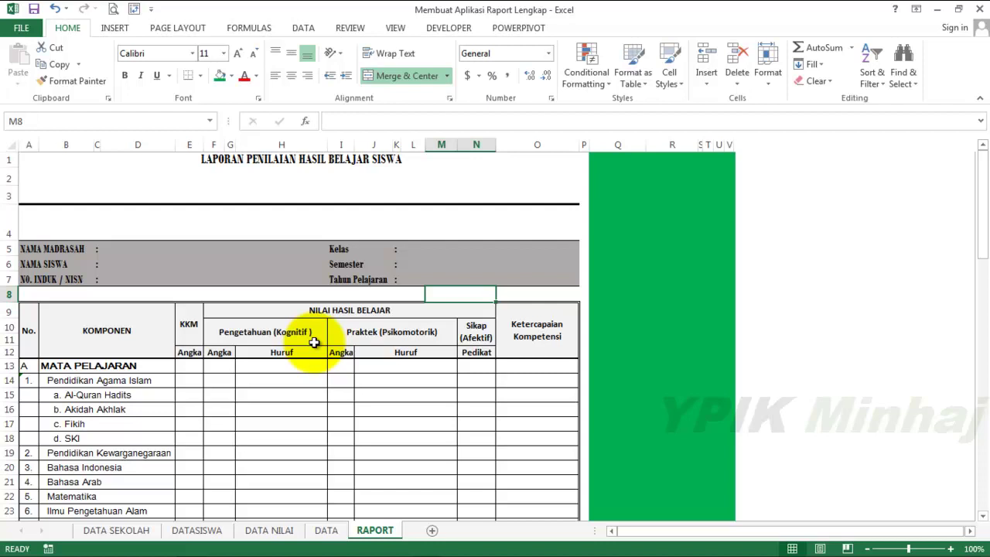
# - Enter =UPPER('DATA SEKOLAH'!C9 in merged D2:N2 so it shows ULANGAN AKHIR SEMESTER (UAS)
pyautogui.click(305, 176)
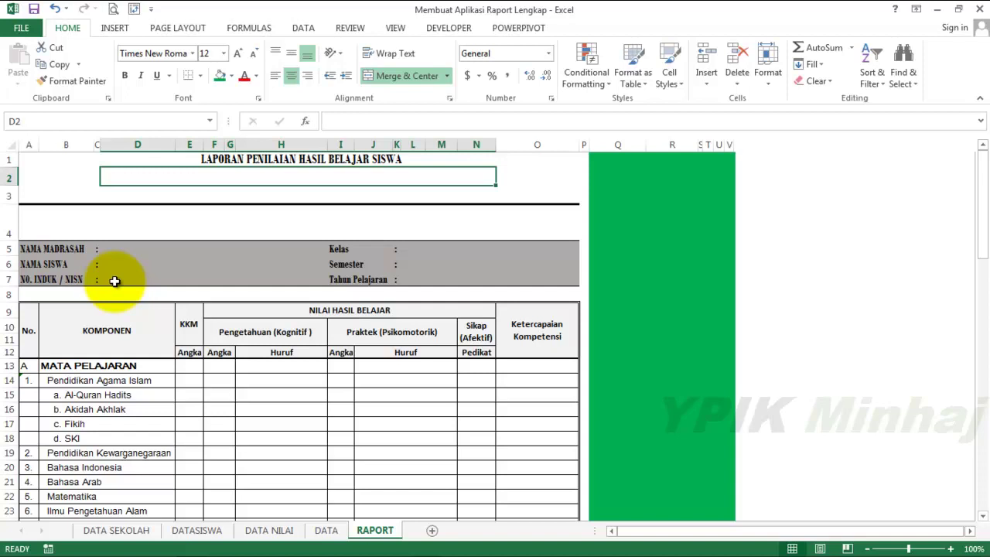
pyautogui.click(265, 178)
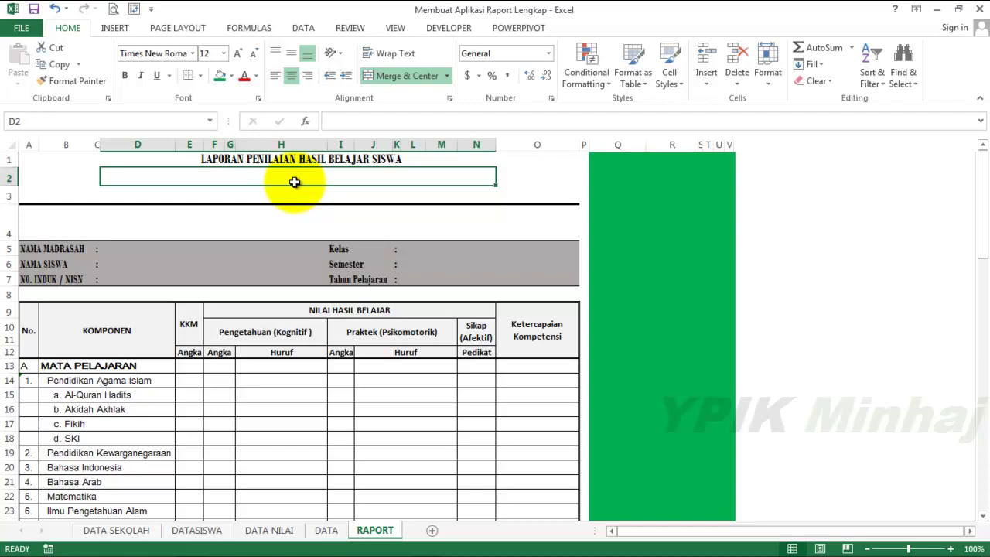
pyautogui.write('=UP')
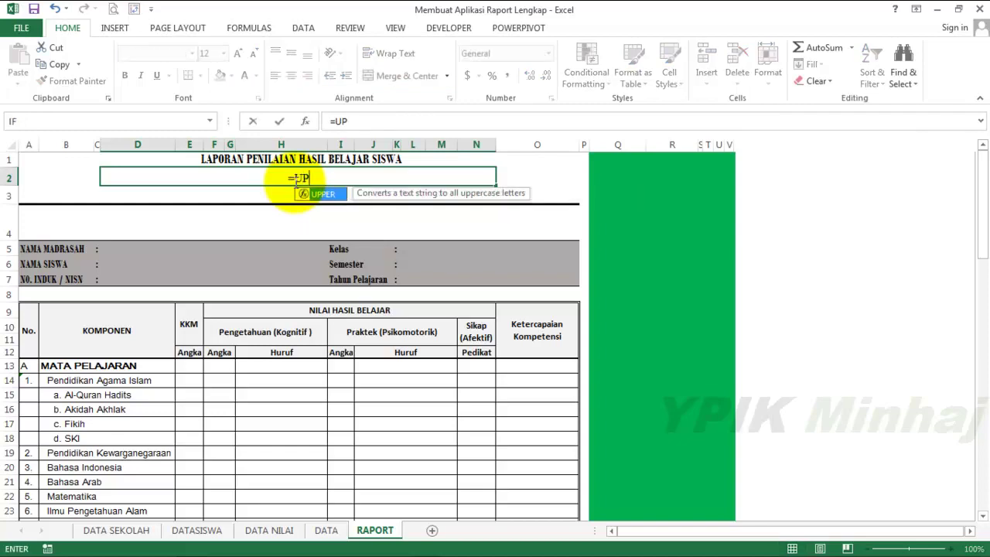
pyautogui.write('P')
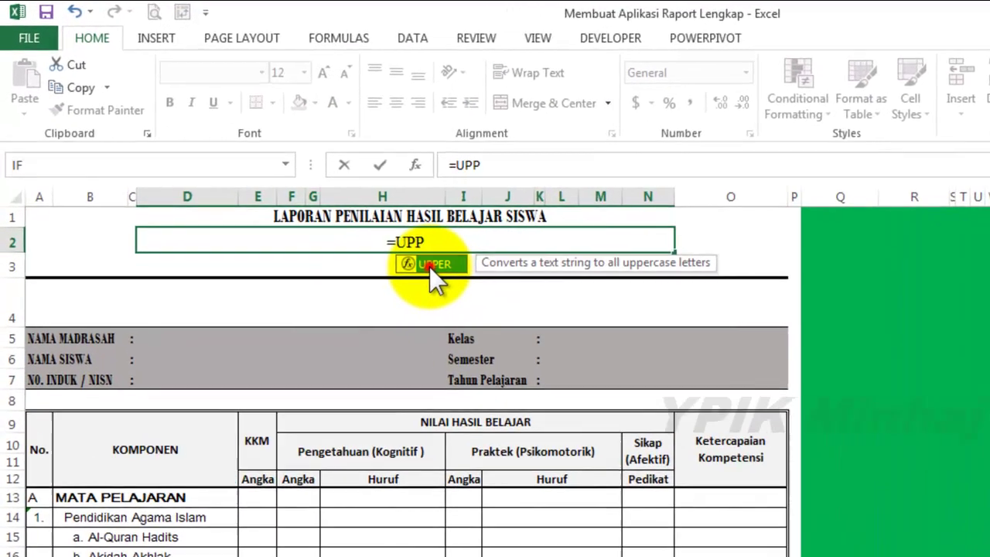
pyautogui.doubleClick(341, 207)
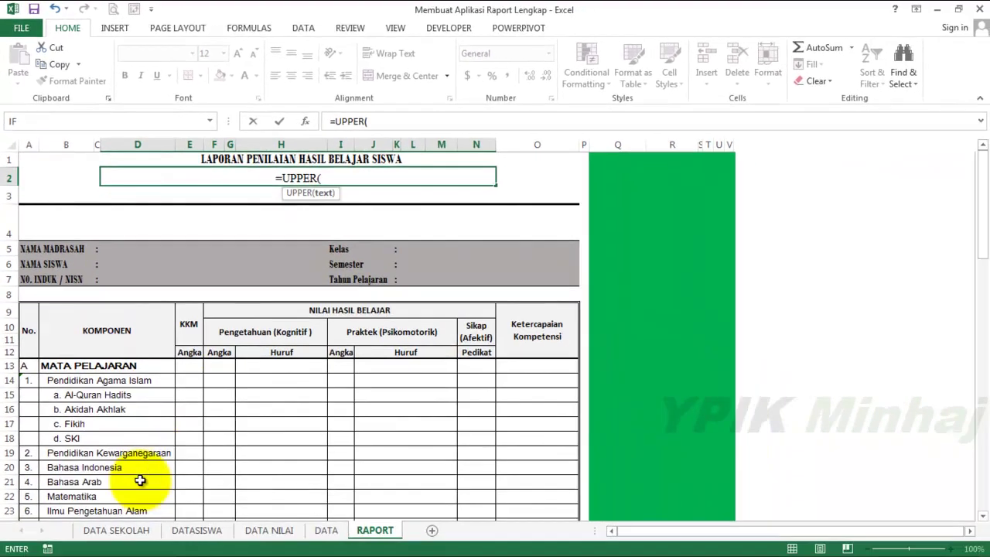
pyautogui.click(140, 532)
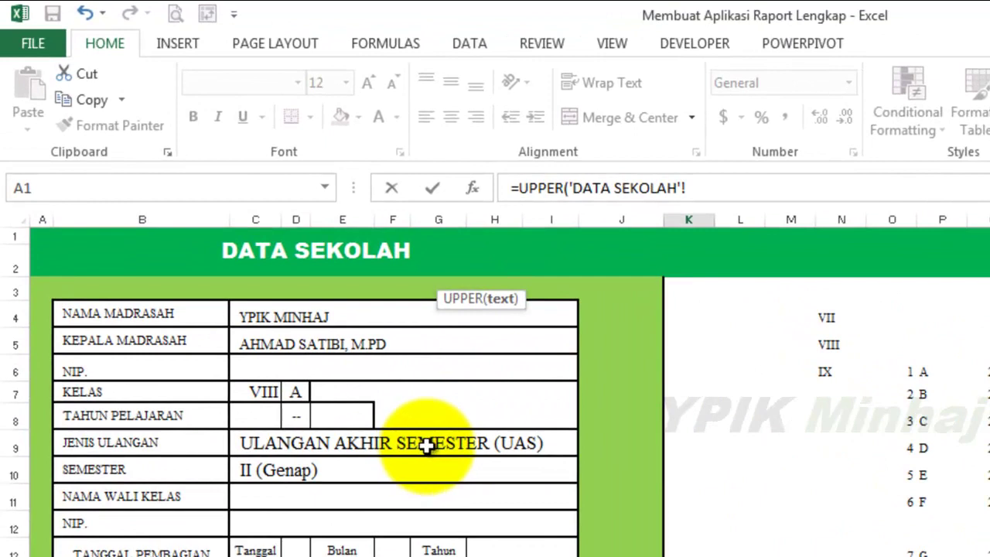
pyautogui.click(424, 449)
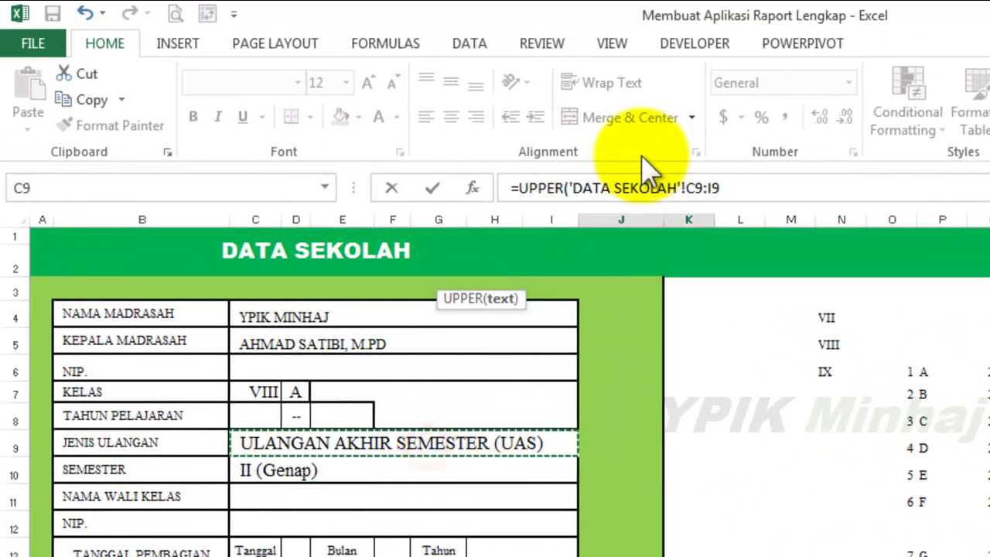
pyautogui.click(731, 188)
pyautogui.press('BackSpace')
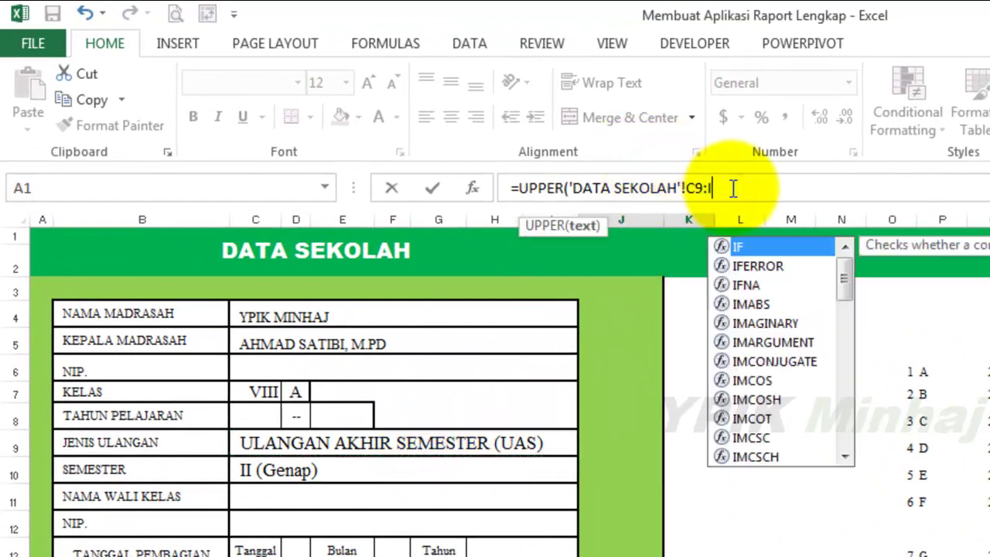
pyautogui.press('BackSpace')
pyautogui.press('BackSpace')
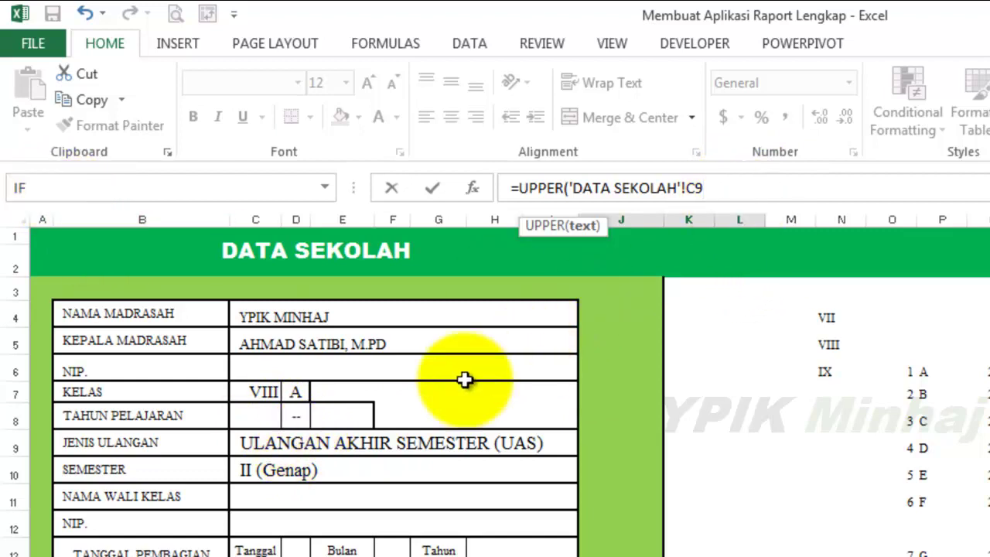
pyautogui.press('Return')
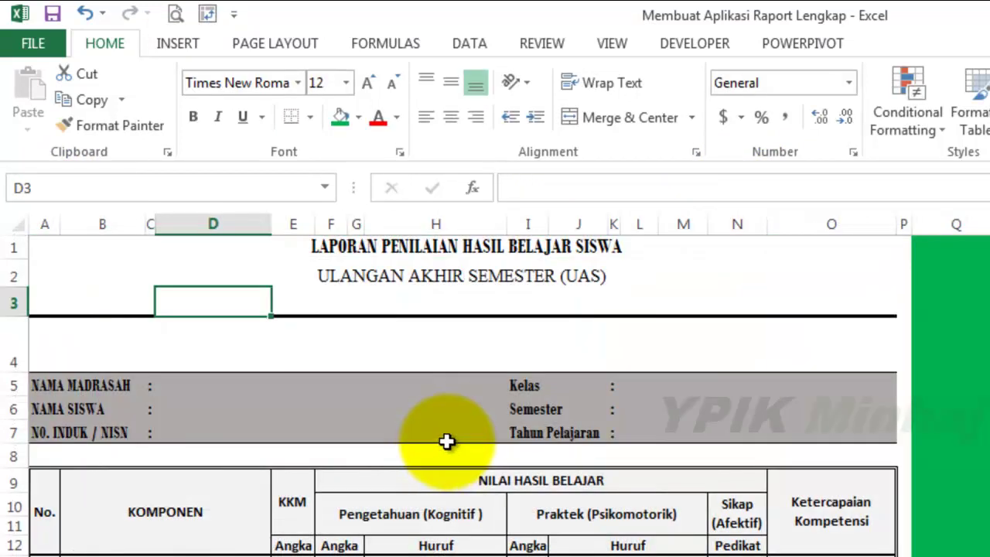
# - Put =UPPER('DATA SEKOLAH'!C4 beside NAMA MADRASAH so it displays YPIK MINHAJ
pyautogui.click(489, 283)
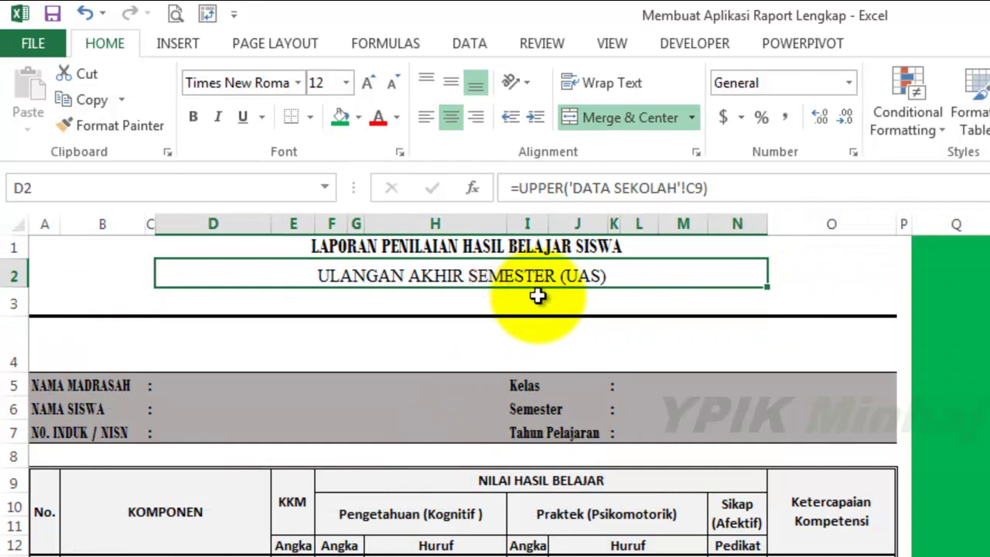
pyautogui.click(239, 391)
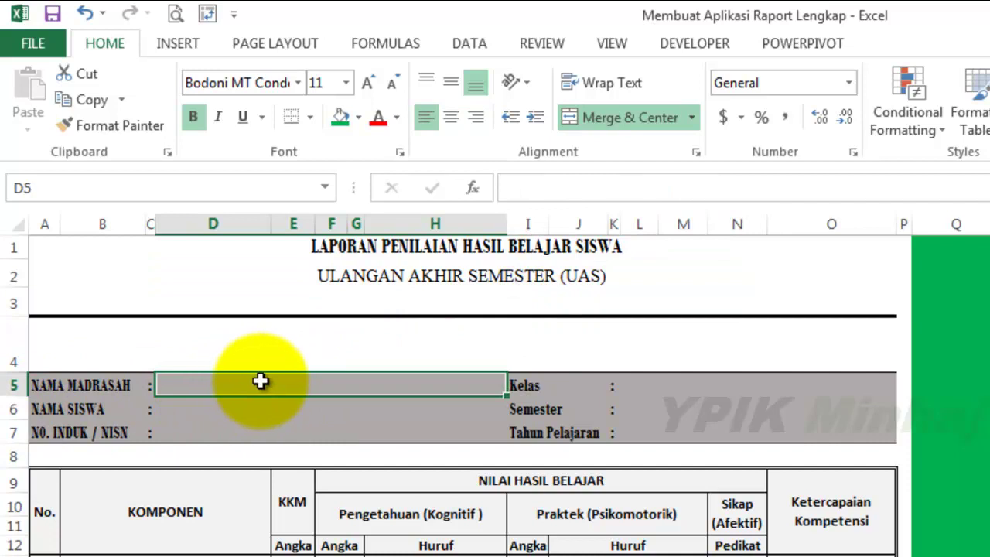
pyautogui.write('=UPP')
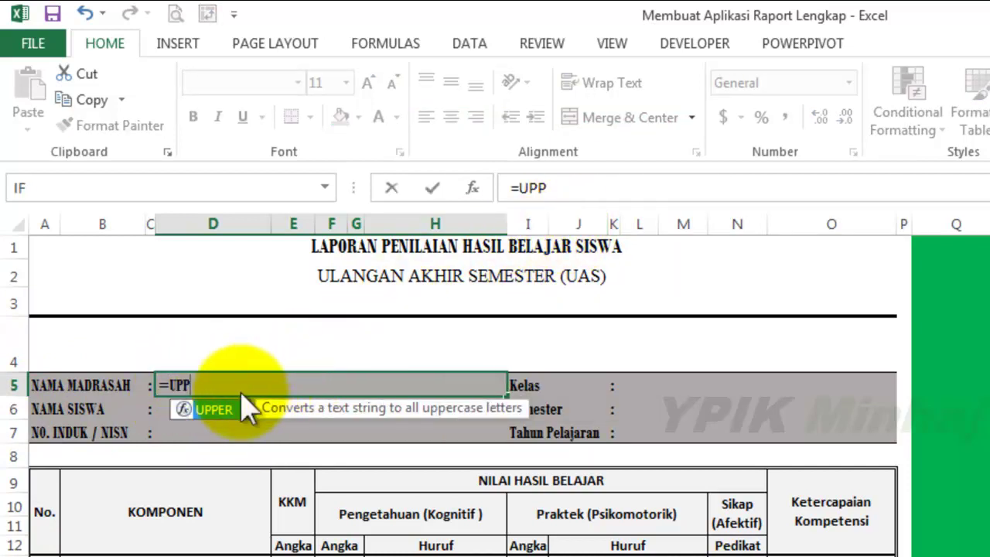
pyautogui.doubleClick(220, 410)
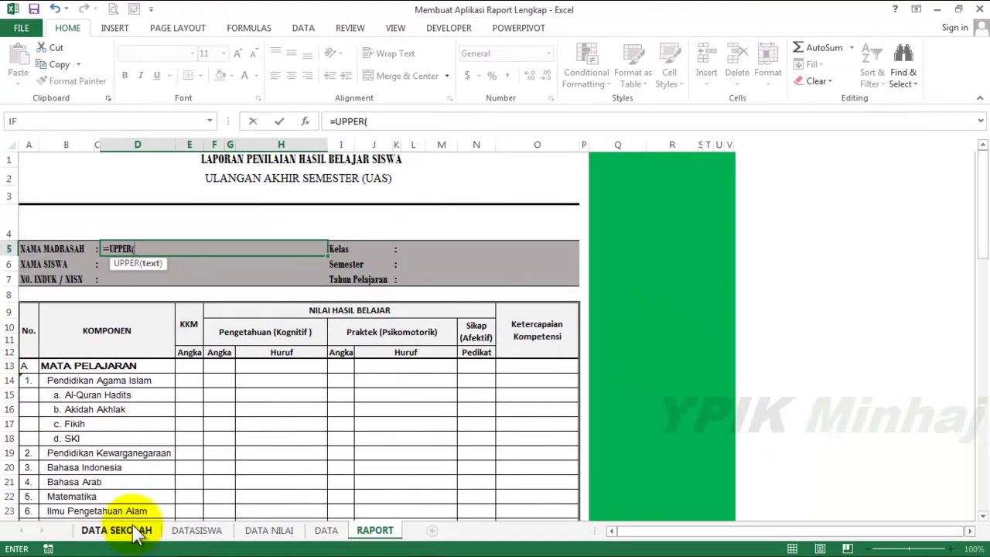
pyautogui.click(136, 533)
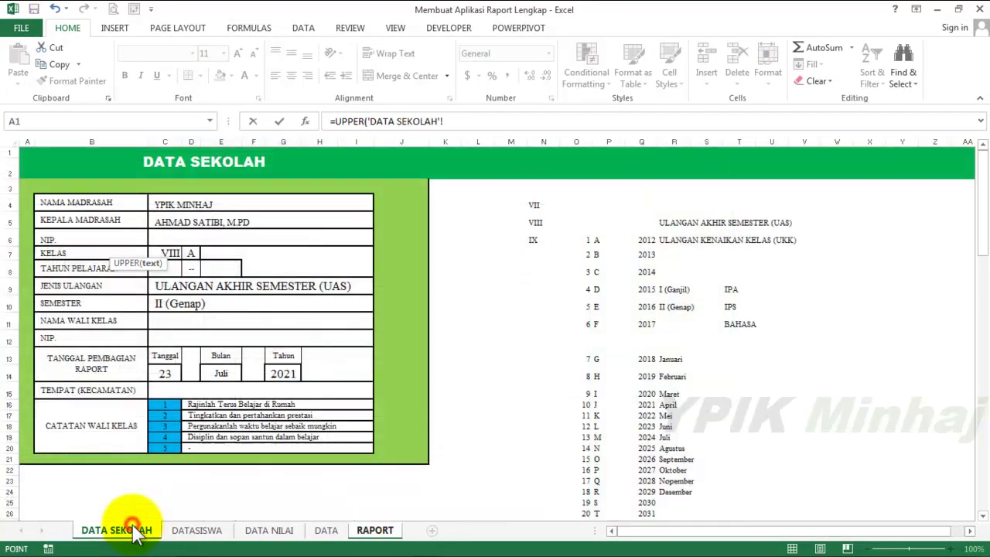
pyautogui.click(199, 204)
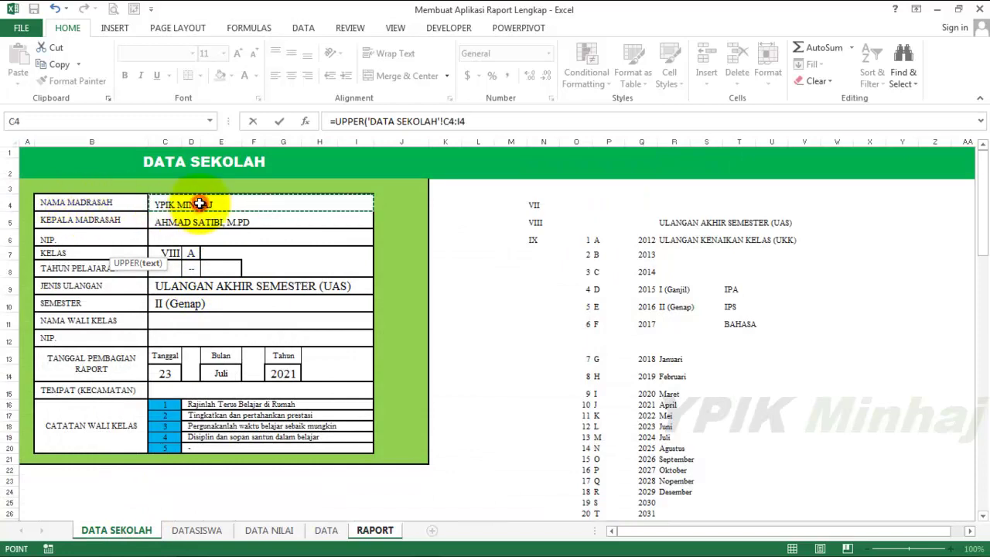
pyautogui.click(507, 124)
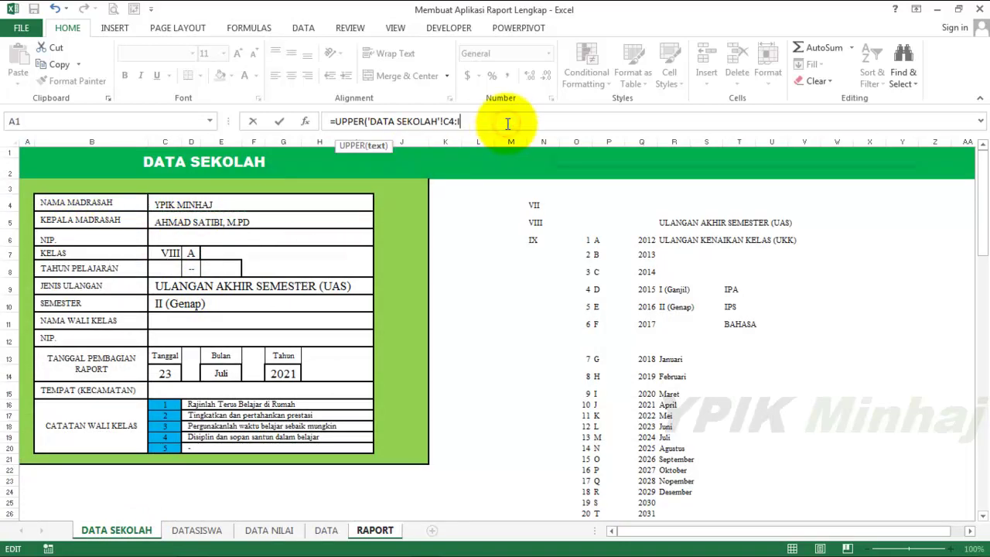
pyautogui.press('Return')
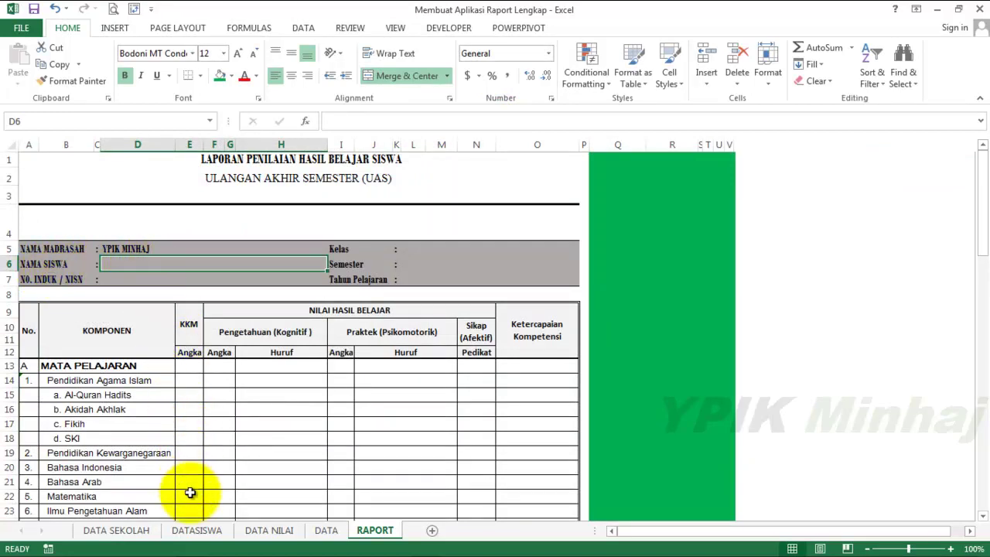
# - Review the student names in column C of DATASISWA, then go back to RAPORT
pyautogui.click(210, 530)
pyautogui.moveTo(137, 258); pyautogui.dragTo(185, 457)
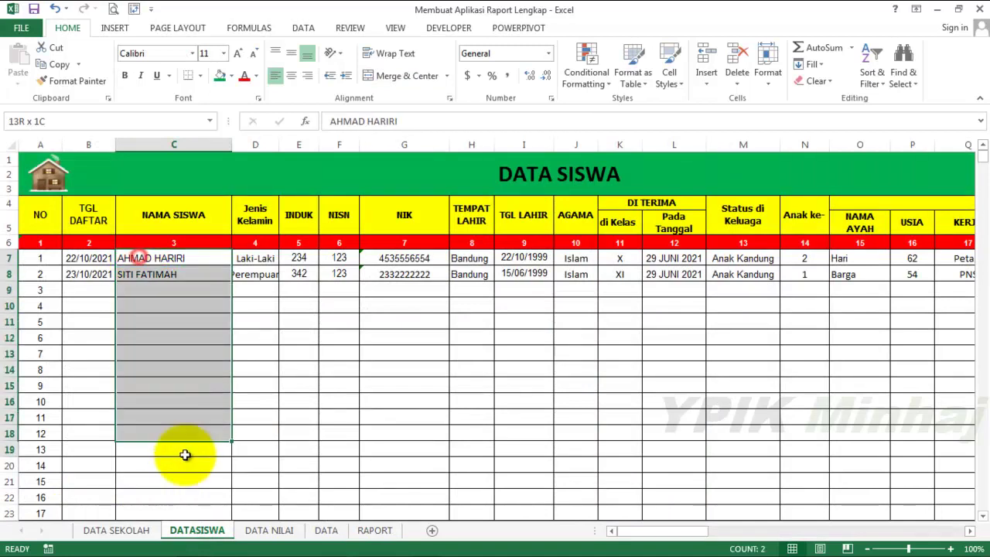
pyautogui.click(294, 398)
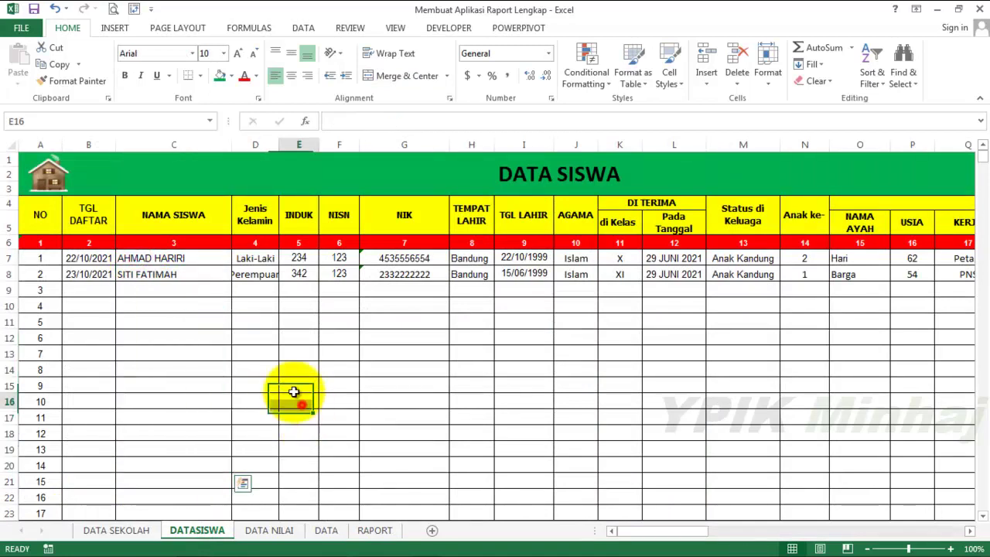
pyautogui.click(376, 533)
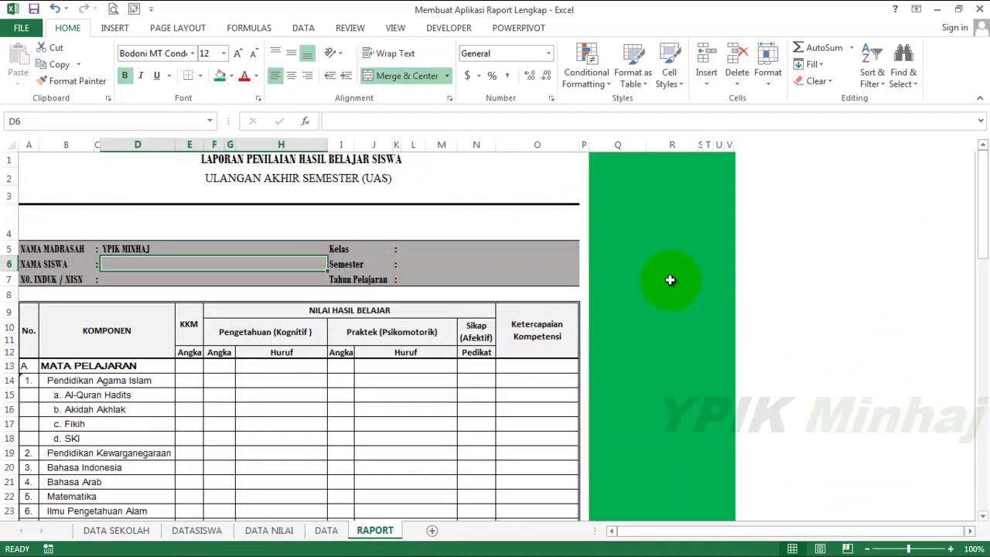
# - Give cell R4 in the green panel a white fill, bold text and 28-point size
pyautogui.click(687, 341)
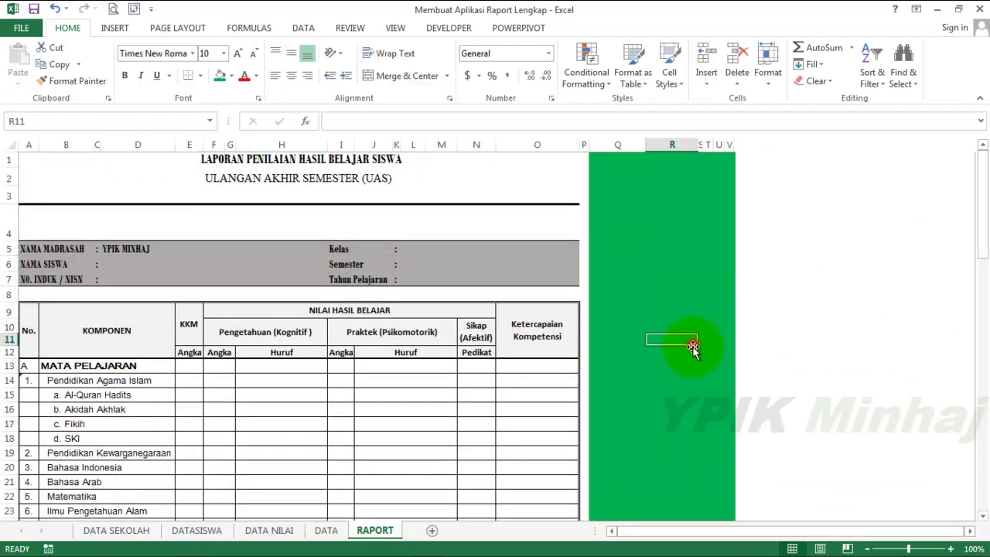
pyautogui.click(681, 222)
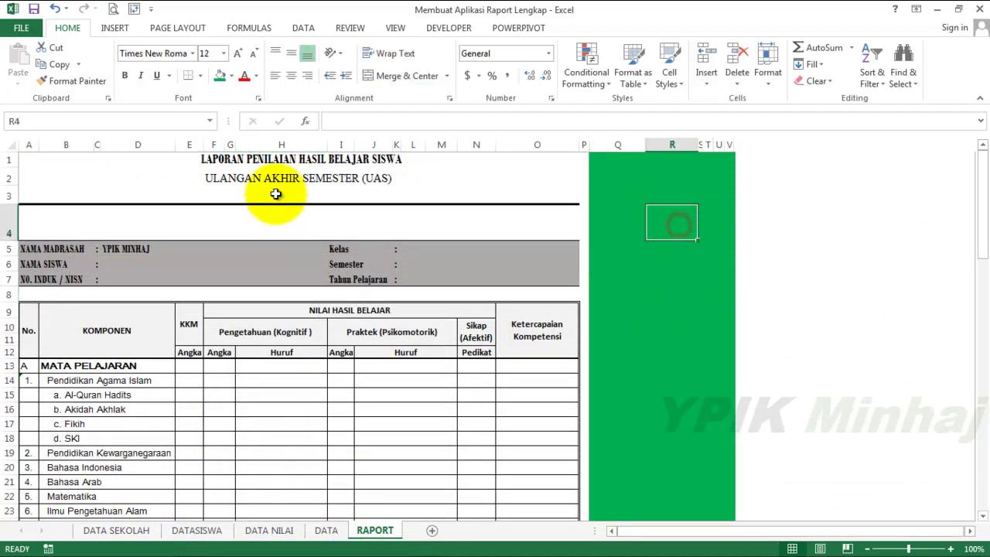
pyautogui.click(231, 76)
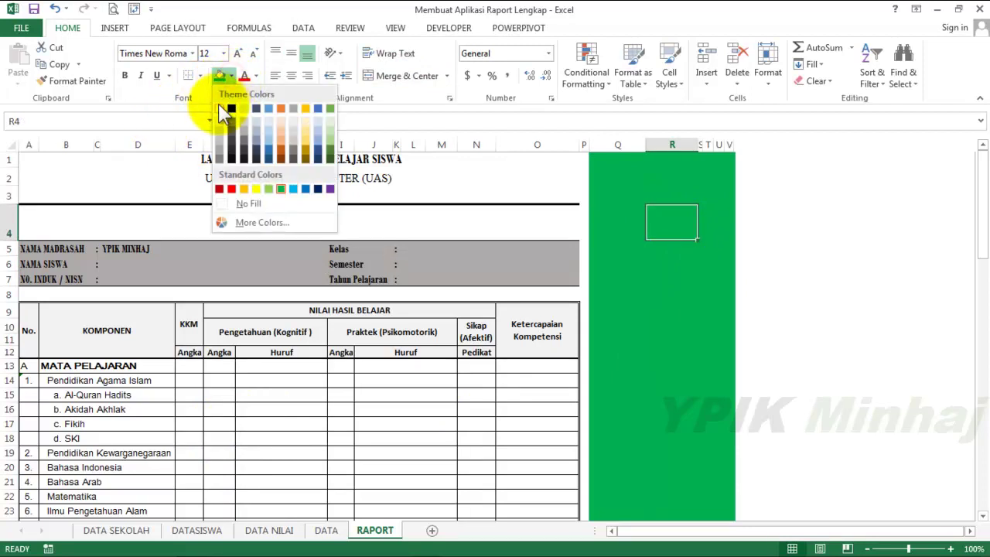
pyautogui.click(220, 108)
pyautogui.click(634, 263)
pyautogui.click(658, 224)
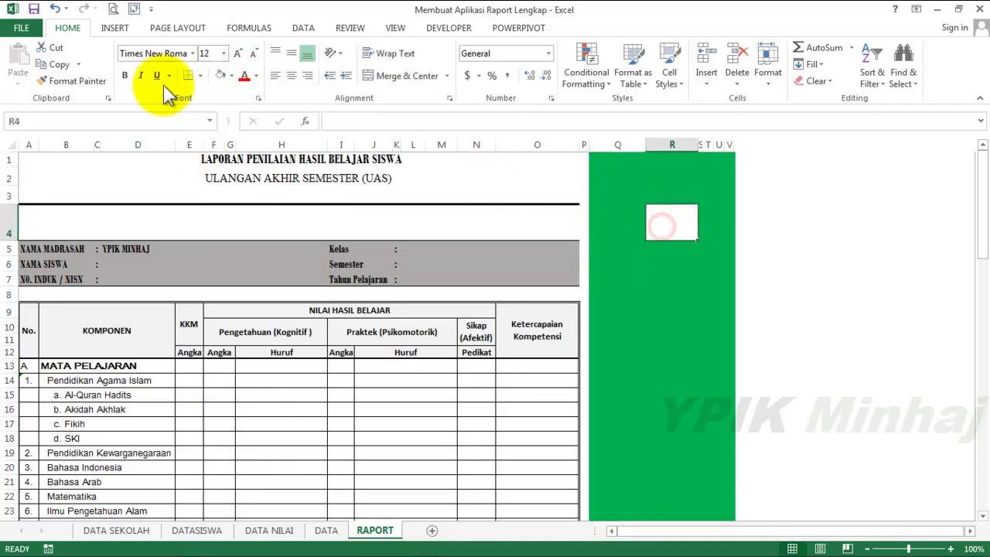
pyautogui.click(125, 75)
pyautogui.click(224, 53)
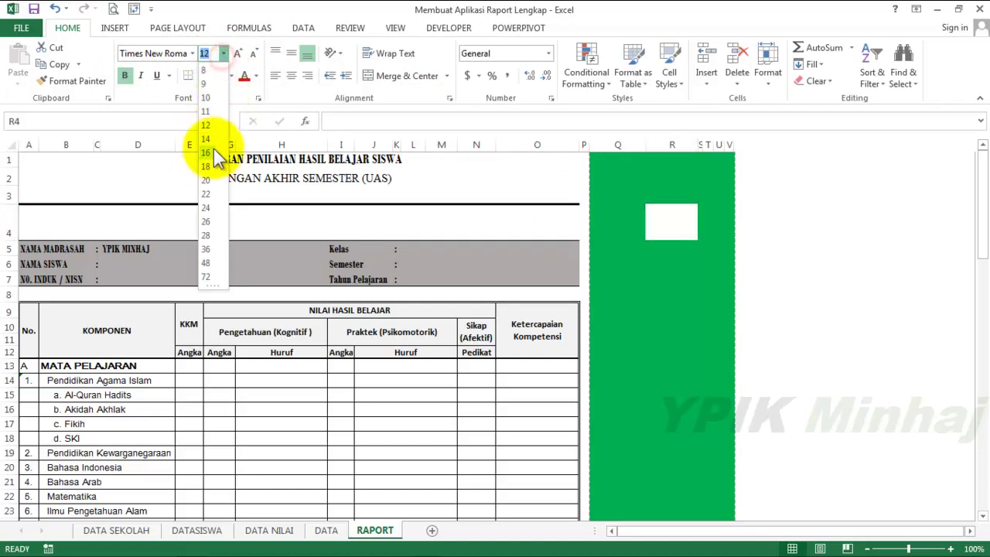
pyautogui.click(206, 234)
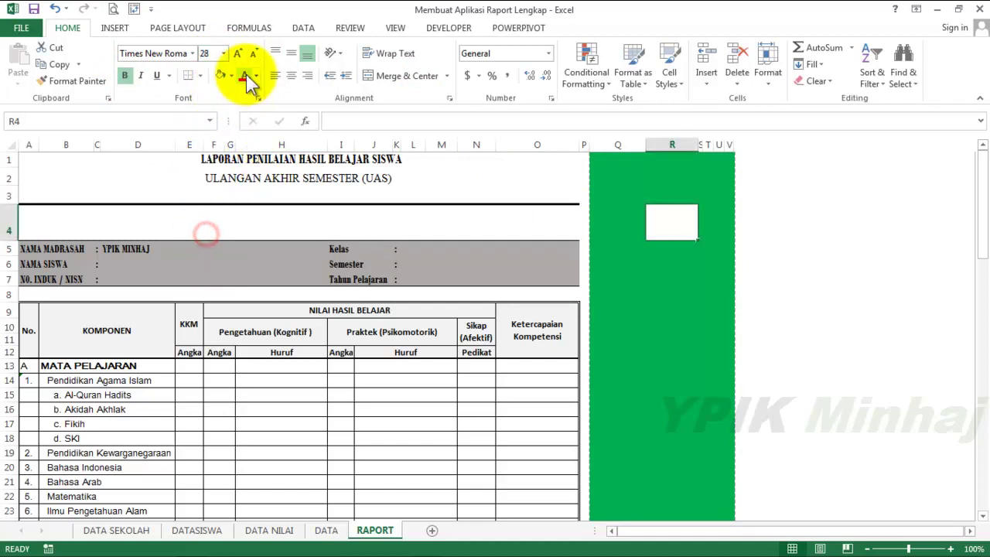
pyautogui.click(661, 261)
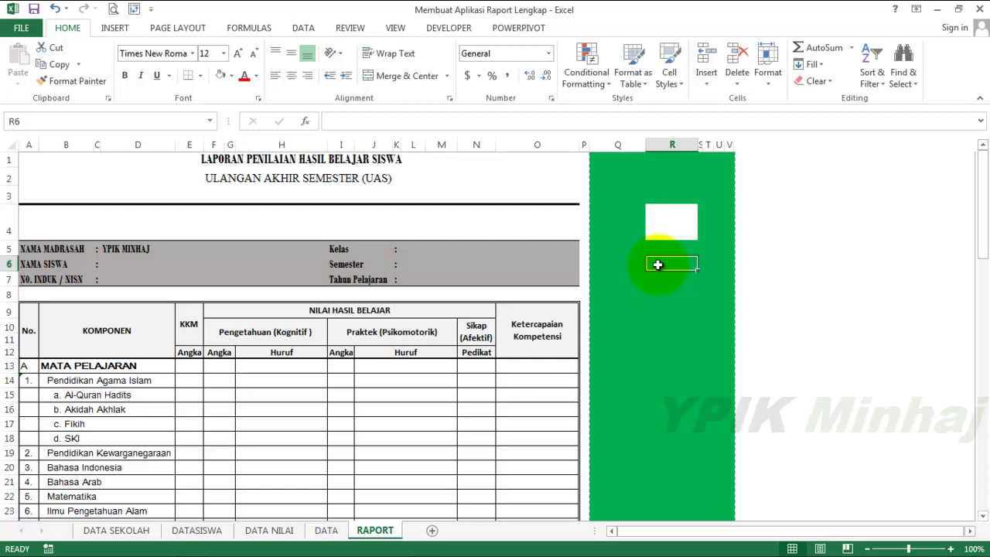
# - Insert a spin button below R4 with minimum 1, maximum 30000, linked to $R$4
pyautogui.click(447, 25)
pyautogui.click(277, 85)
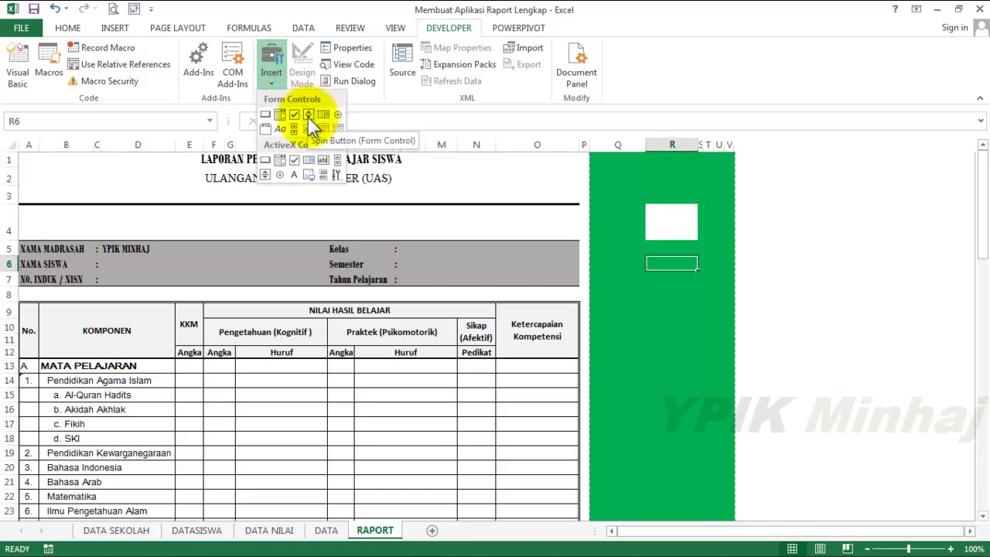
pyautogui.click(308, 118)
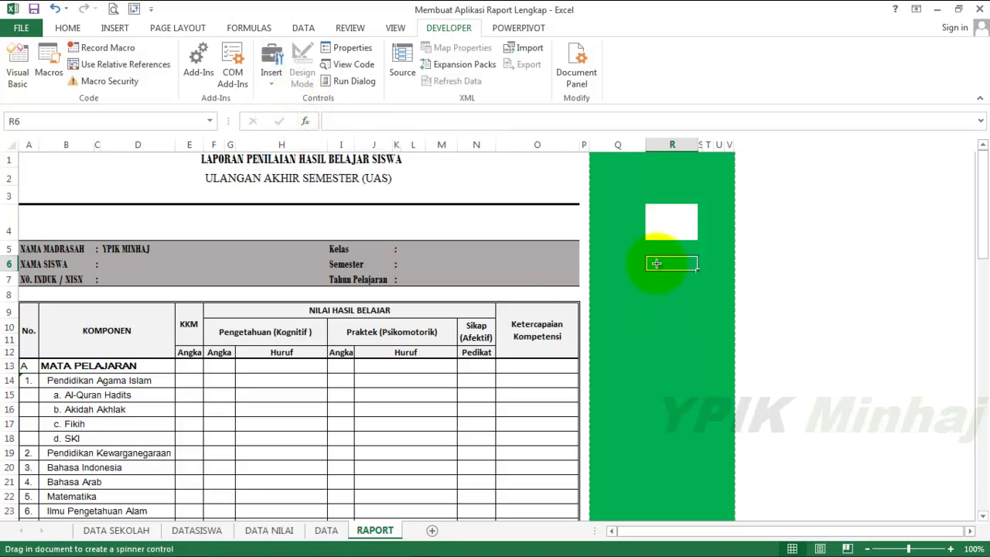
pyautogui.moveTo(649, 257)
pyautogui.mouseDown()
pyautogui.moveTo(710, 294)
pyautogui.moveTo(688, 269)
pyautogui.mouseUp()
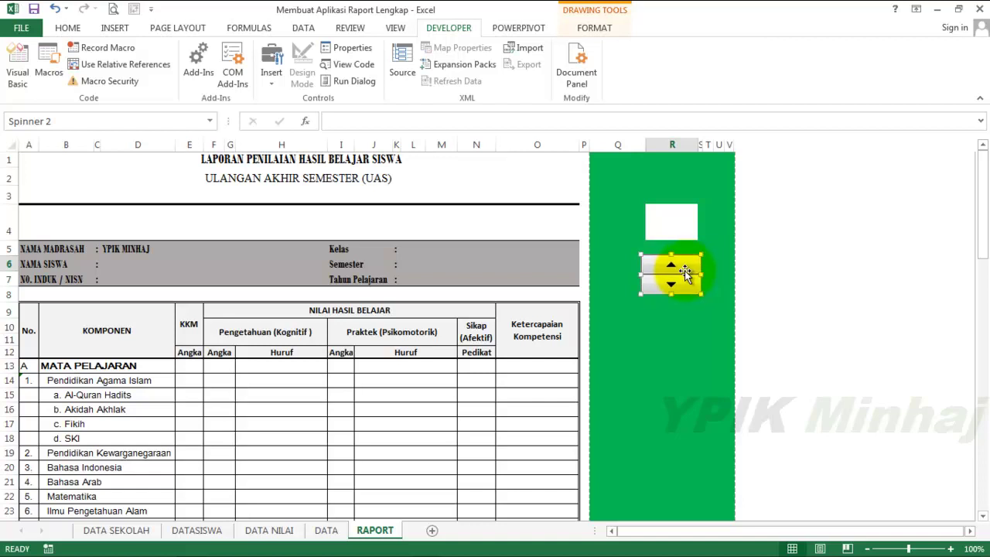
pyautogui.rightClick(686, 270)
pyautogui.click(735, 383)
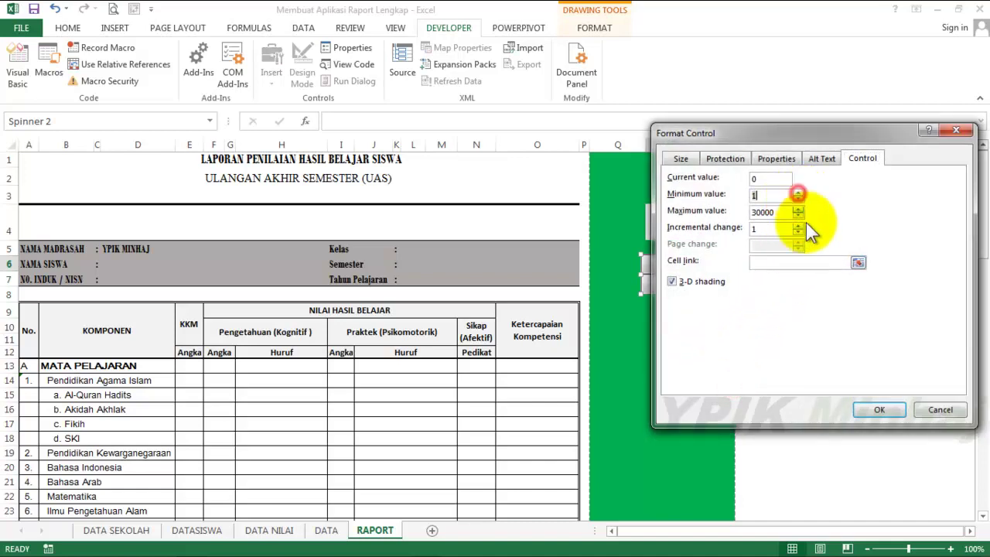
pyautogui.click(779, 261)
pyautogui.moveTo(779, 139); pyautogui.dragTo(786, 281)
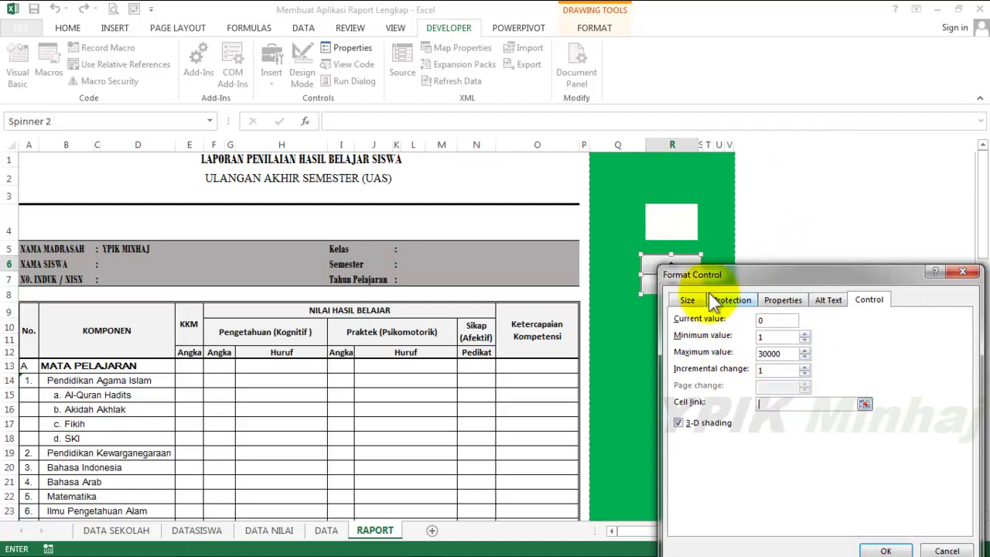
pyautogui.click(670, 227)
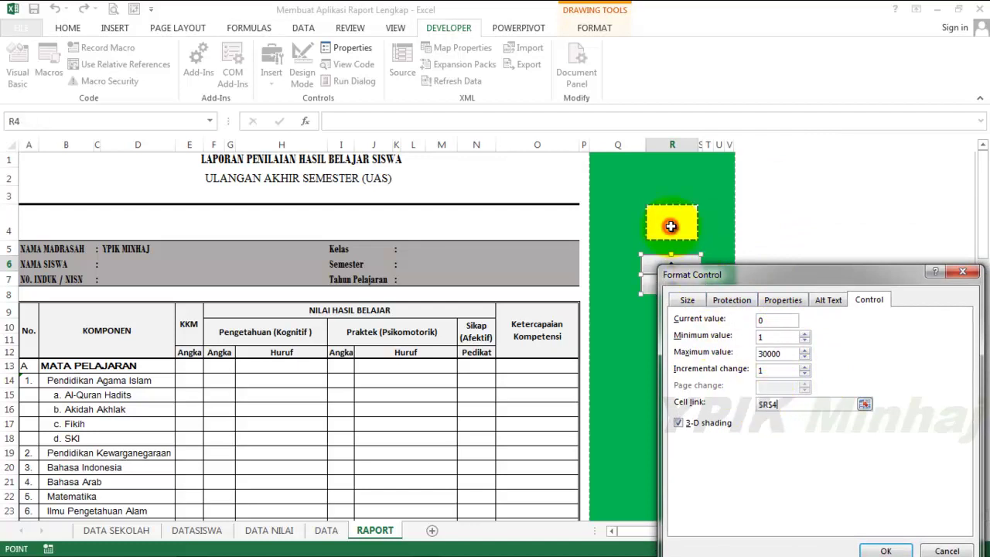
pyautogui.click(886, 550)
# - Centre R4's number horizontally and vertically and set its size to 24
pyautogui.click(674, 224)
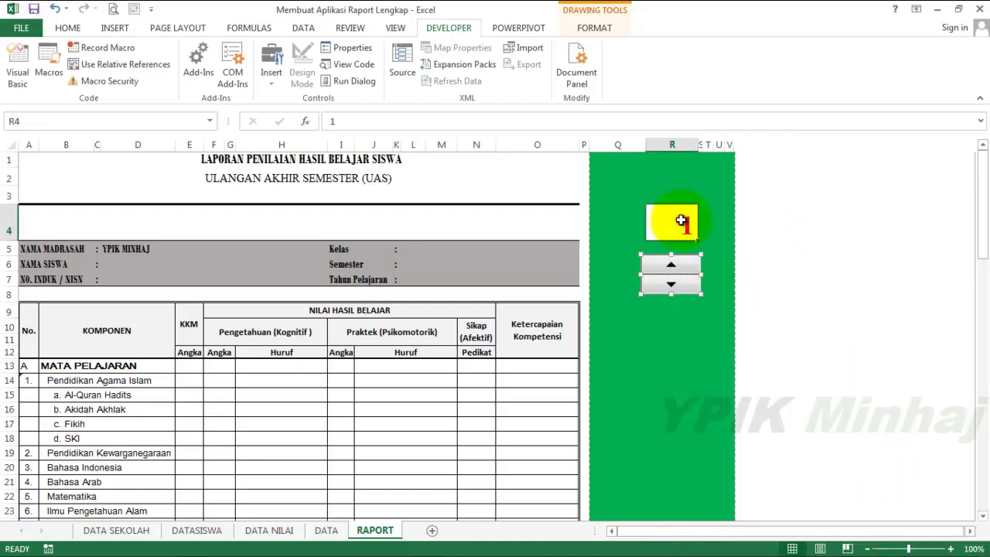
pyautogui.click(67, 28)
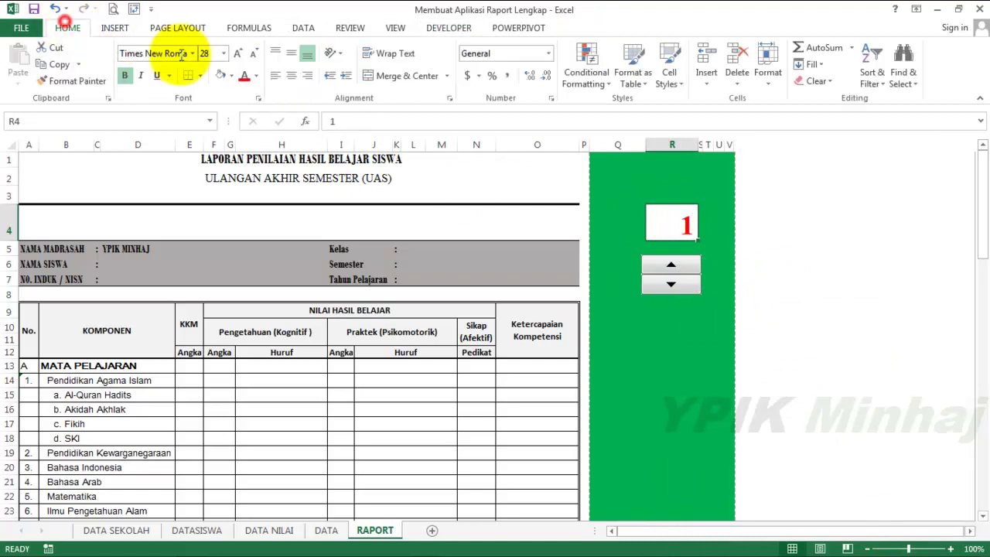
pyautogui.click(291, 75)
pyautogui.click(288, 51)
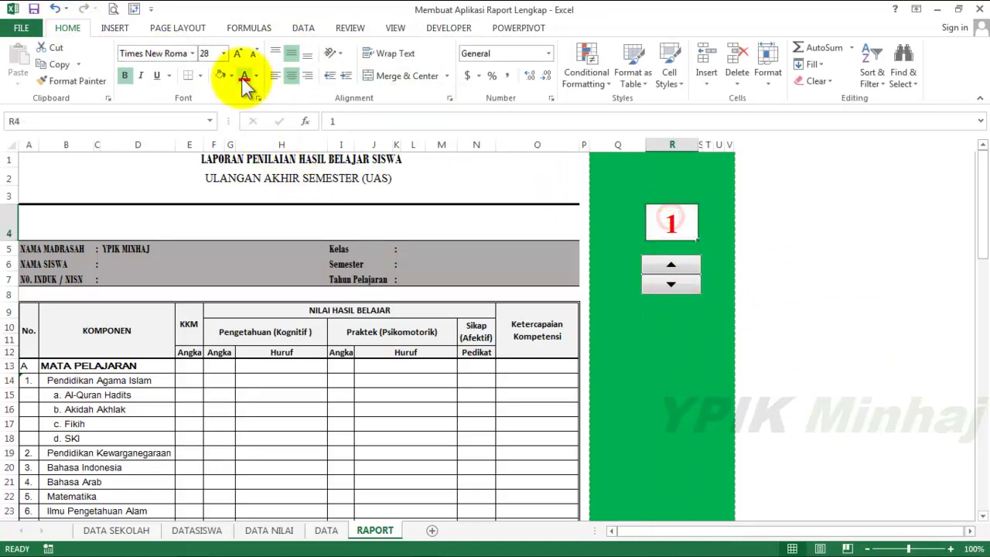
pyautogui.click(223, 53)
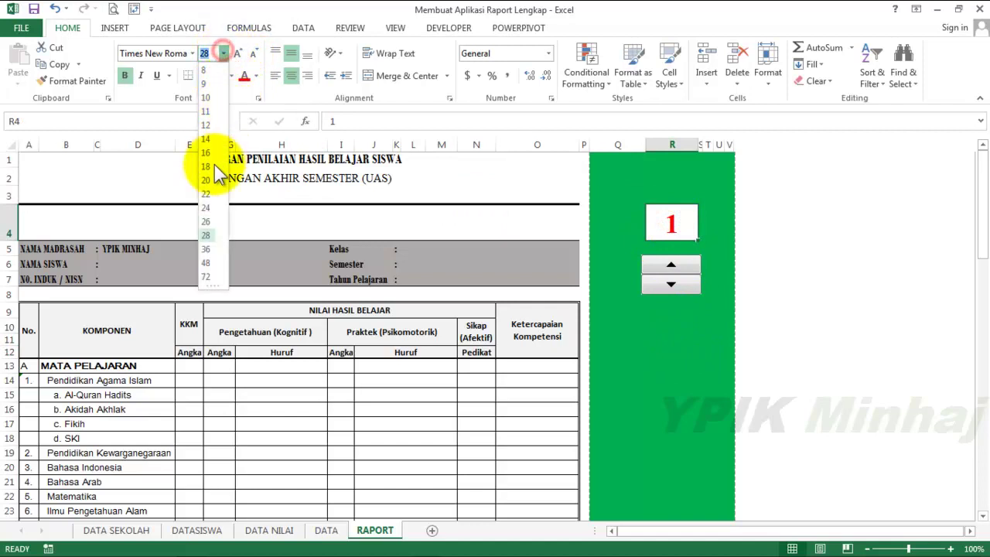
pyautogui.click(205, 207)
# - Test the spin button, stepping R4 up and back down to 1
pyautogui.click(691, 338)
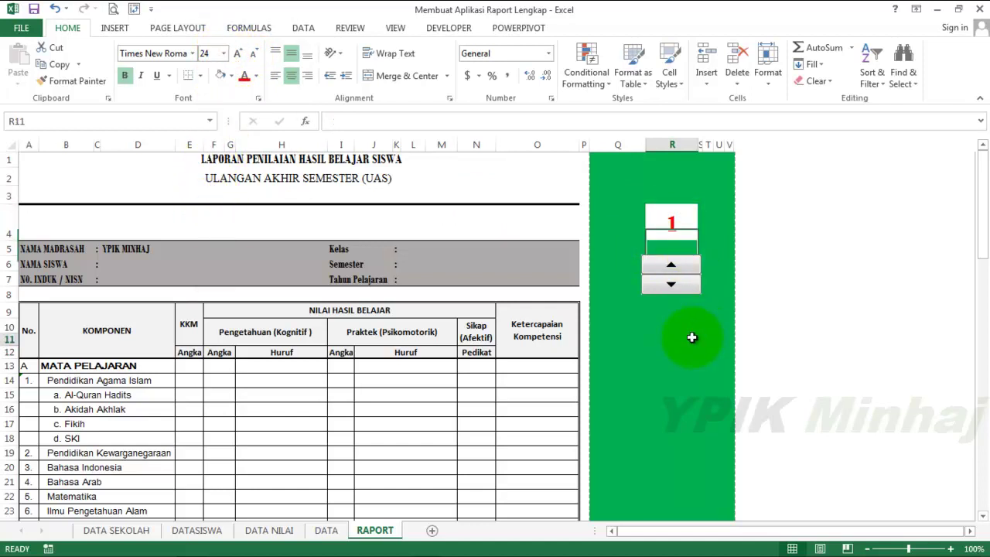
pyautogui.click(677, 288)
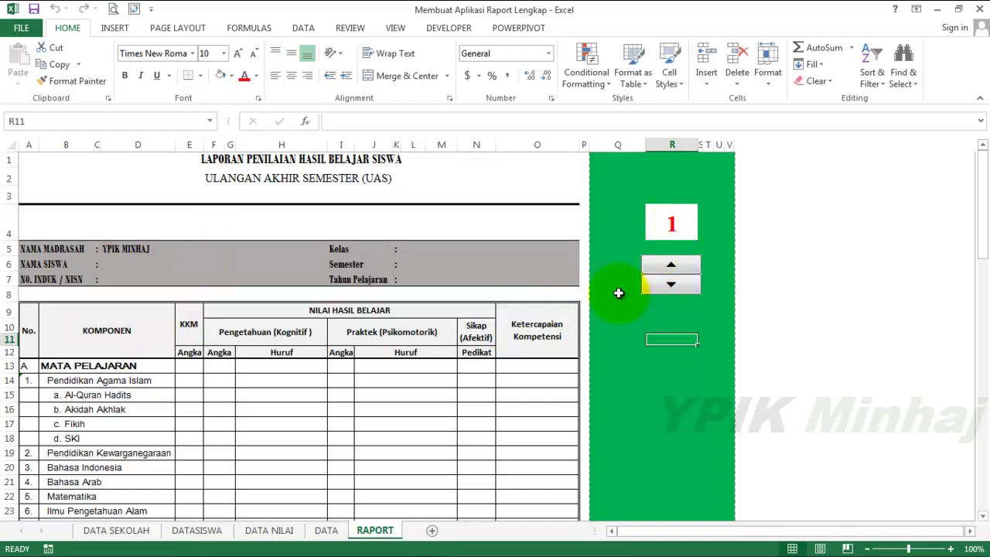
pyautogui.click(670, 223)
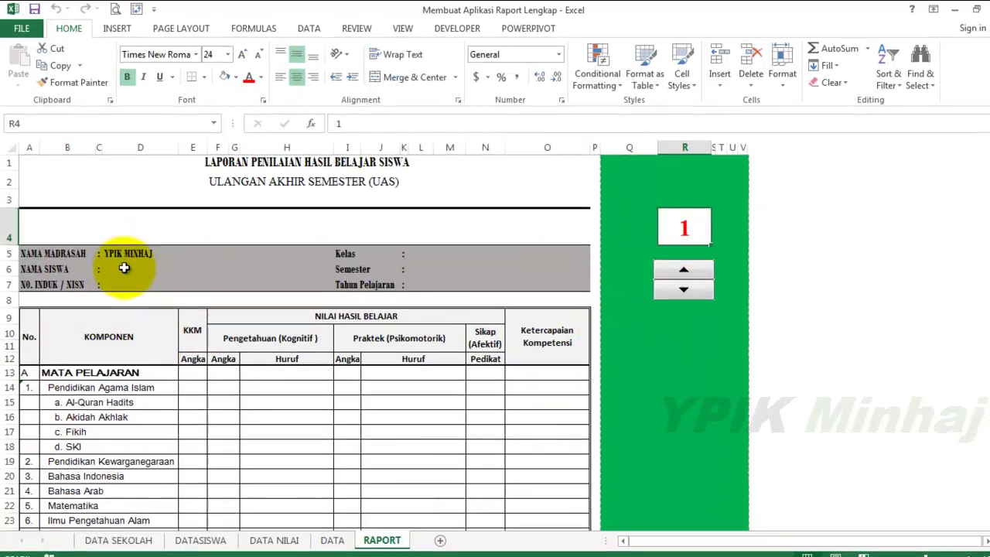
pyautogui.click(124, 268)
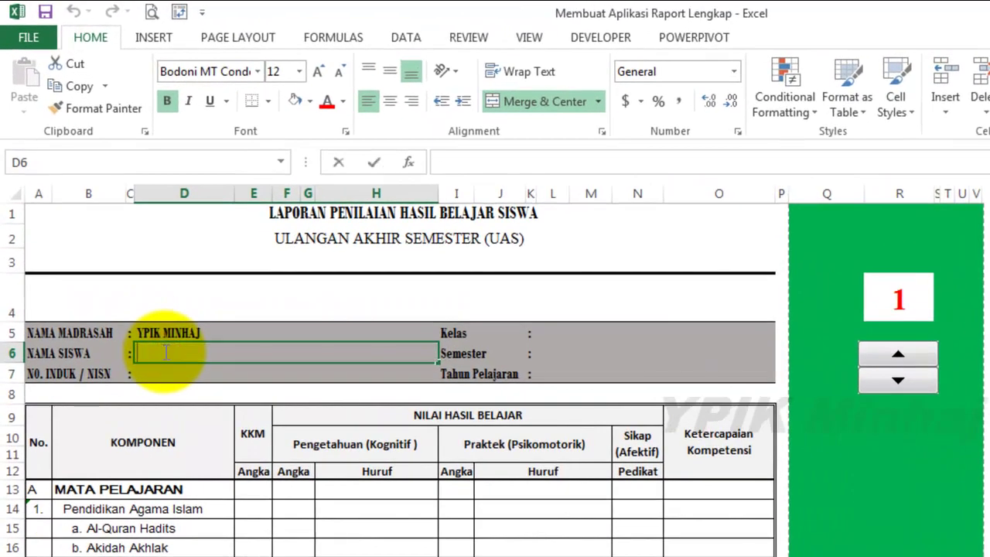
# - Begin D6's formula as =UPPER(VLOOKUP(R4, using the spinner number as the lookup key
pyautogui.write('=')
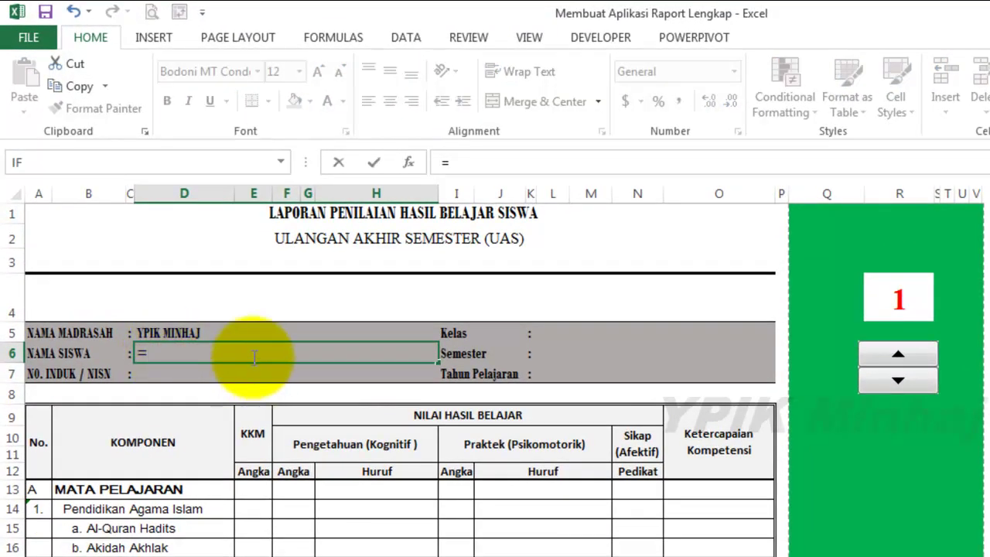
pyautogui.write('UPP')
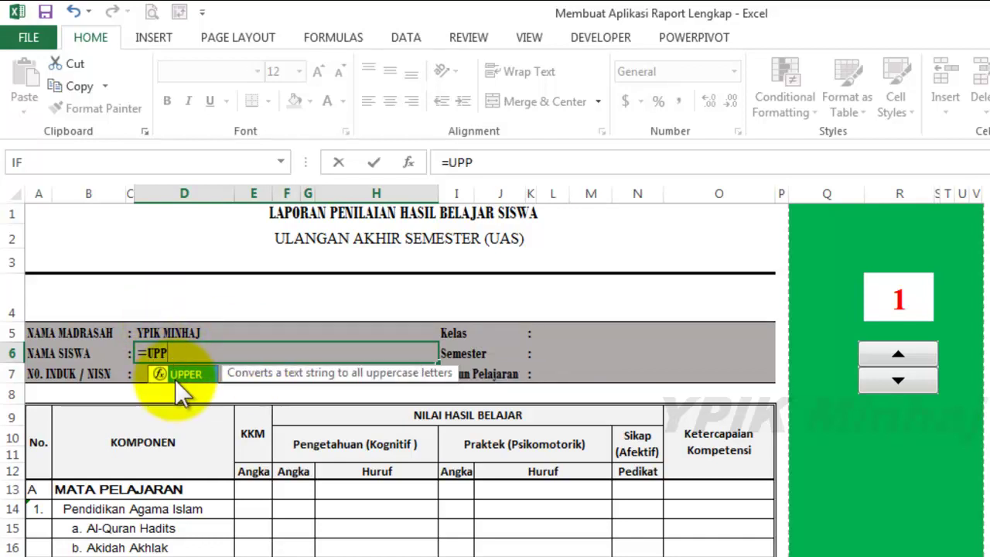
pyautogui.doubleClick(179, 372)
pyautogui.write('V')
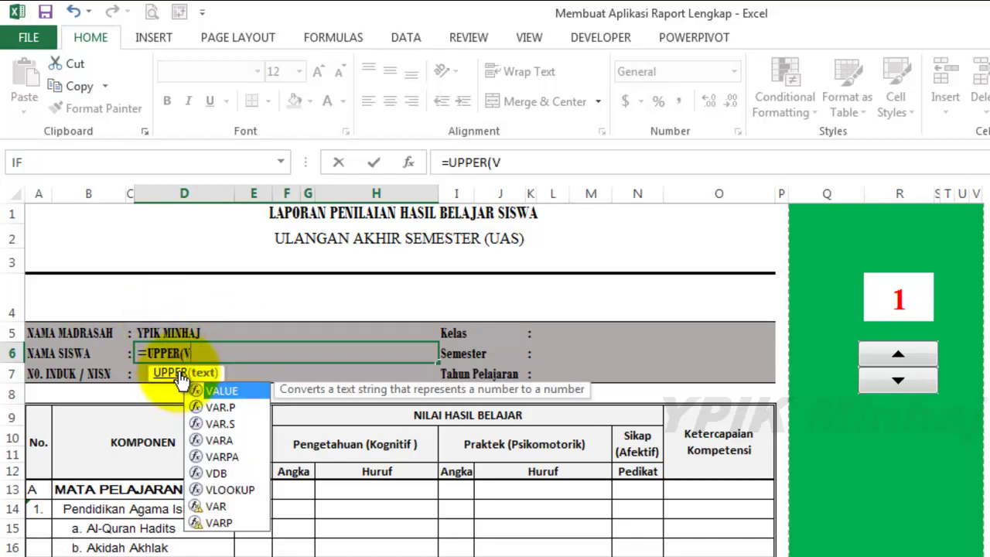
pyautogui.write('LO')
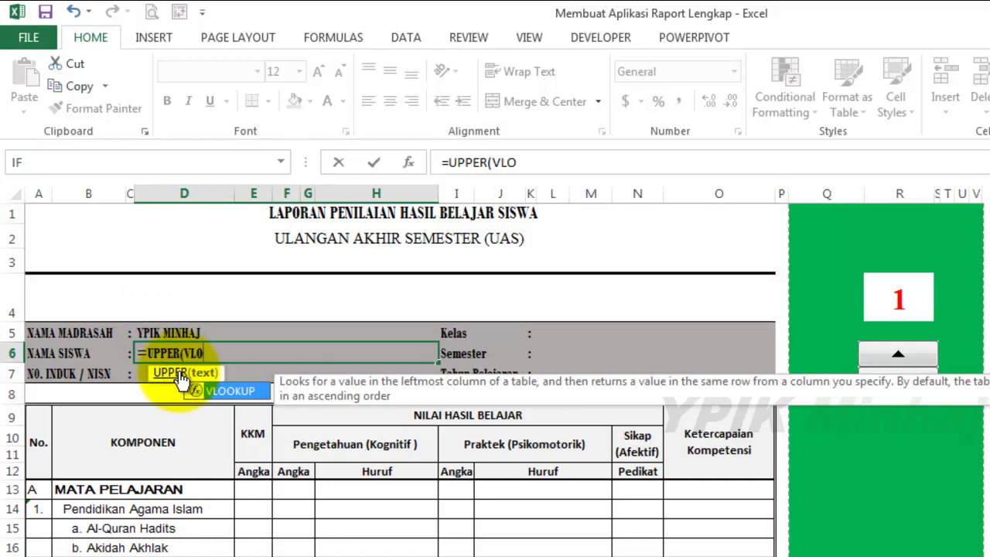
pyautogui.doubleClick(223, 391)
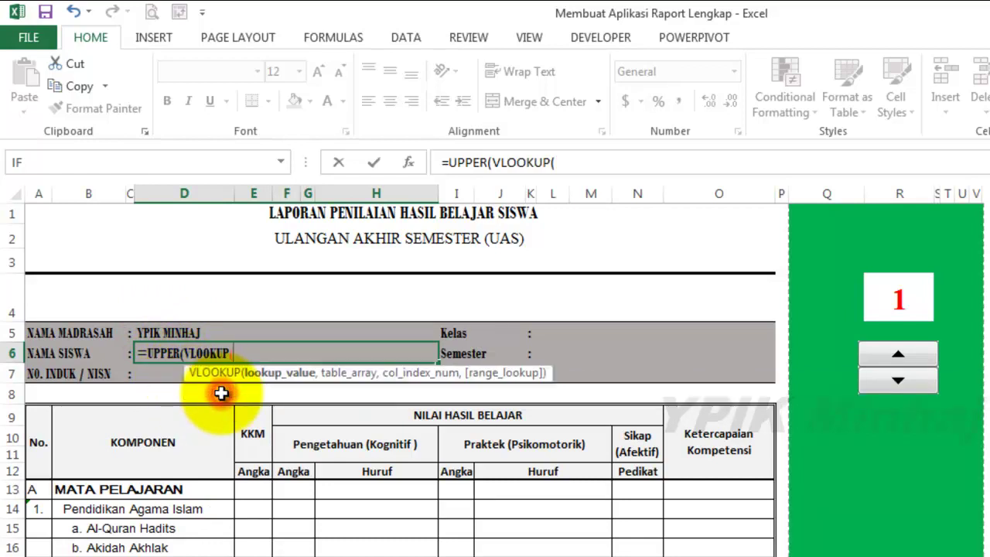
pyautogui.click(908, 303)
pyautogui.write(',')
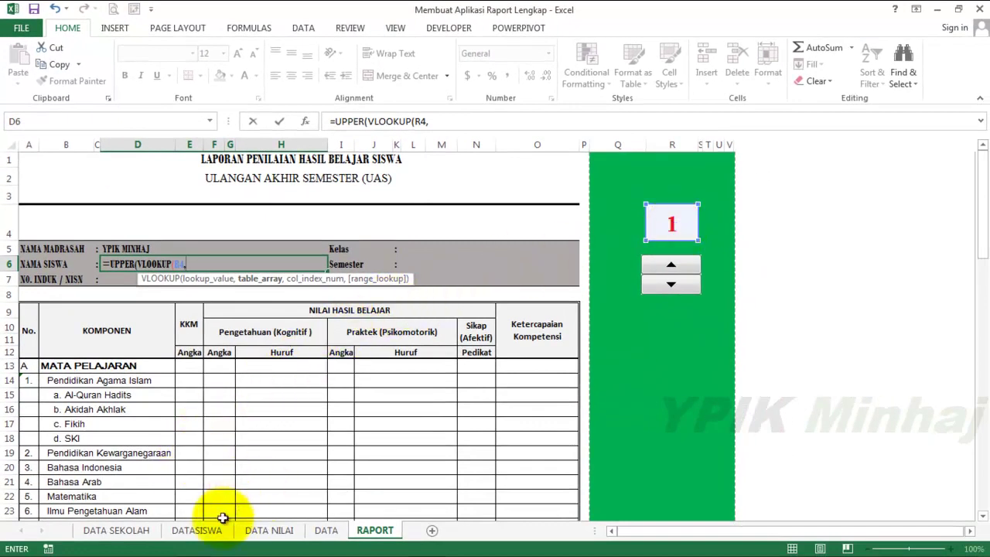
# - Finish the lookup with the DATA NILAI table and column 2, accepting Excel's correction
pyautogui.click(264, 533)
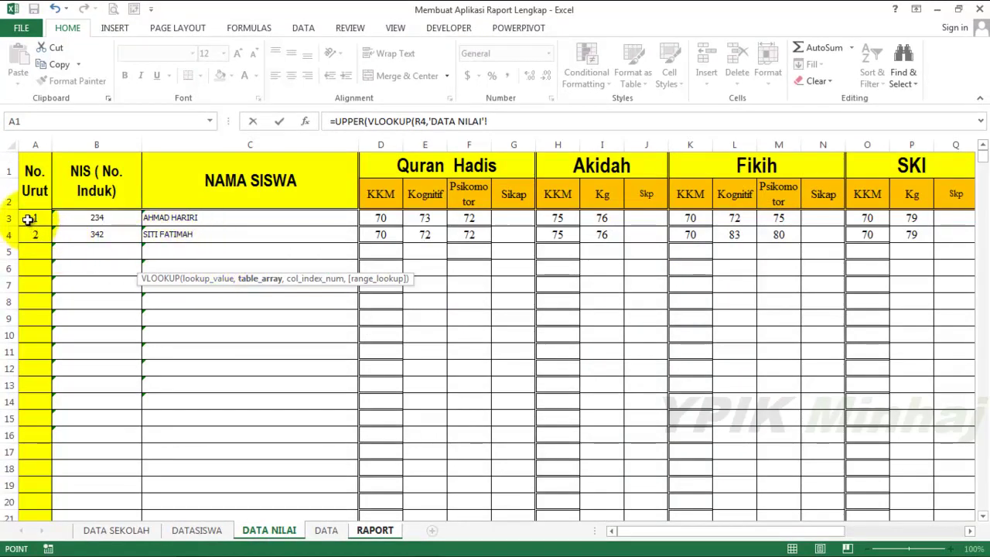
pyautogui.moveTo(31, 218)
pyautogui.mouseDown()
pyautogui.moveTo(910, 440)
pyautogui.moveTo(847, 397)
pyautogui.moveTo(976, 417)
pyautogui.moveTo(769, 379)
pyautogui.moveTo(792, 425)
pyautogui.moveTo(773, 554)
pyautogui.moveTo(762, 541)
pyautogui.moveTo(597, 542)
pyautogui.mouseUp()
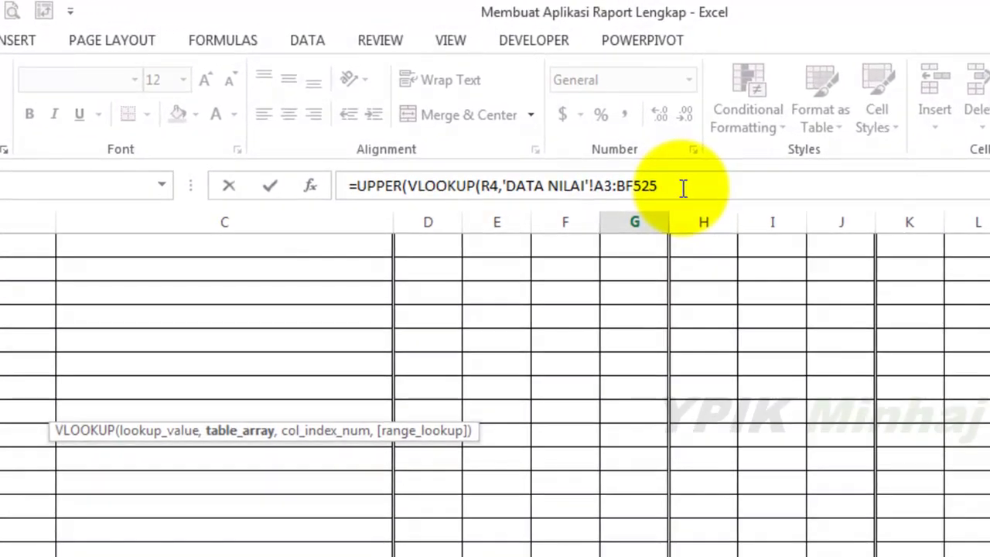
pyautogui.click(683, 188)
pyautogui.write(',')
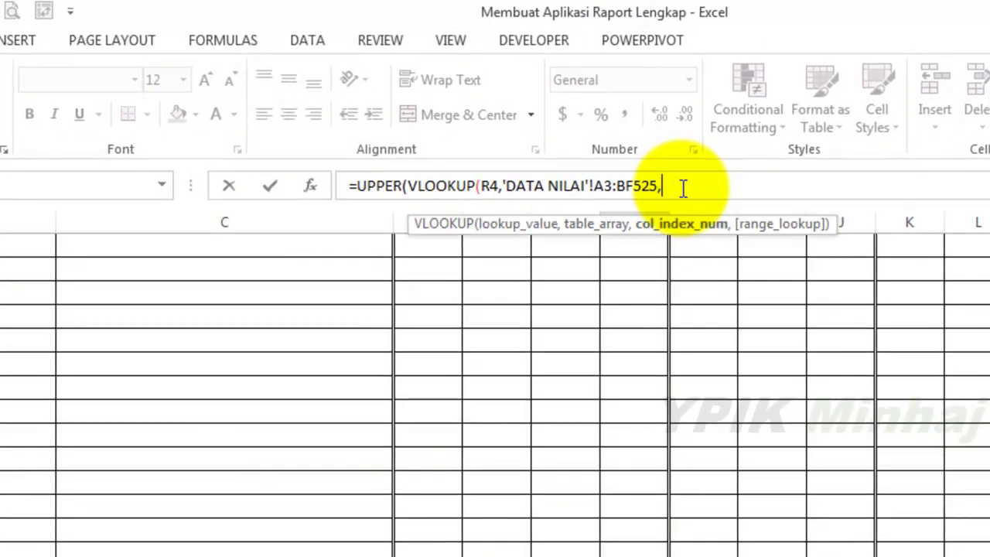
pyautogui.write('2')
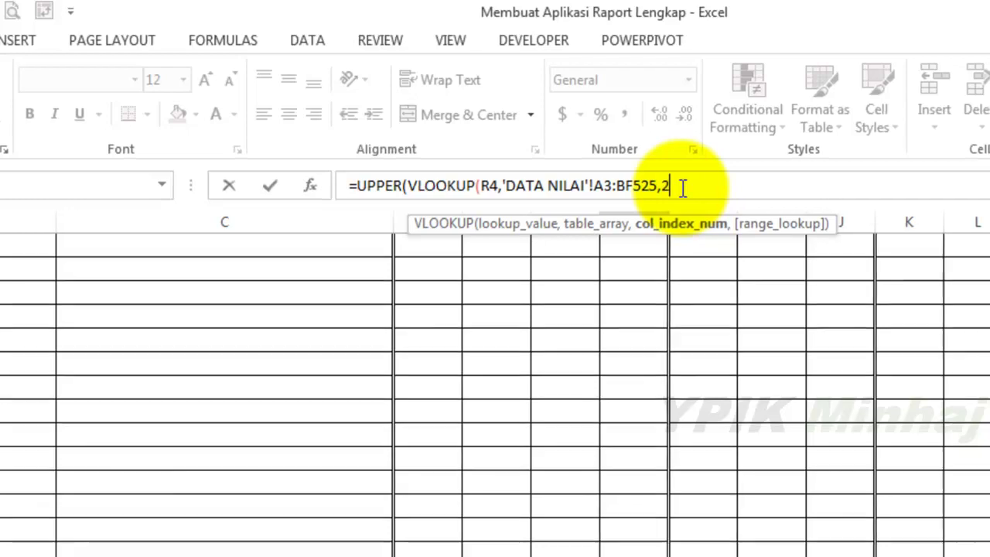
pyautogui.press('Return')
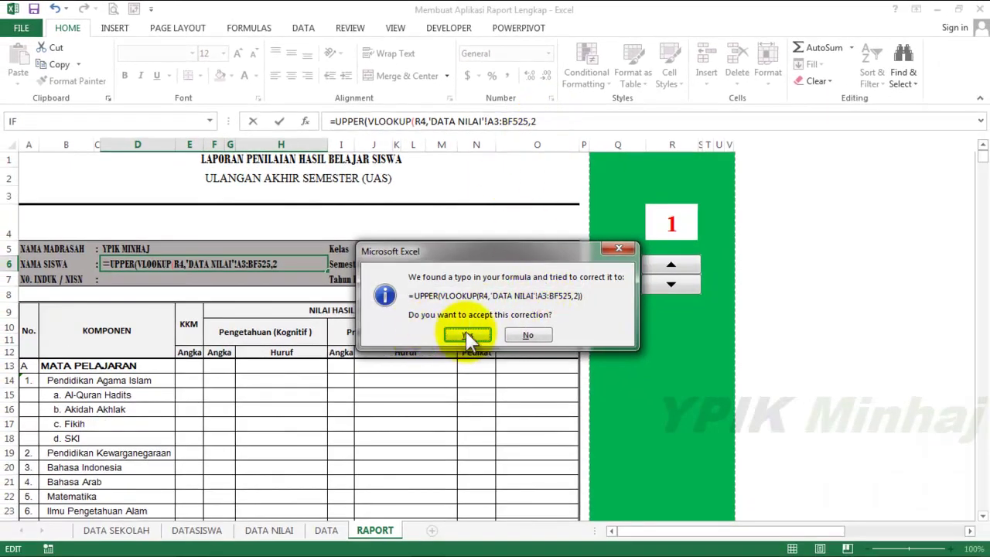
pyautogui.click(468, 335)
pyautogui.click(116, 265)
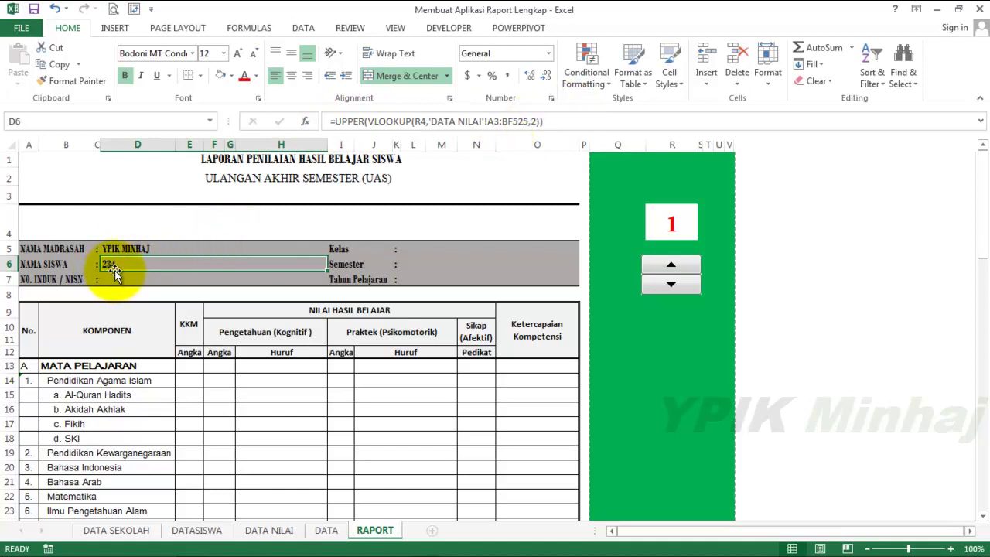
# - Check the DATA NILAI column order and change D6's lookup to column 3 so the name appears
pyautogui.click(263, 530)
pyautogui.scroll(3, 310, 299)
pyautogui.scroll(9, 309, 299)
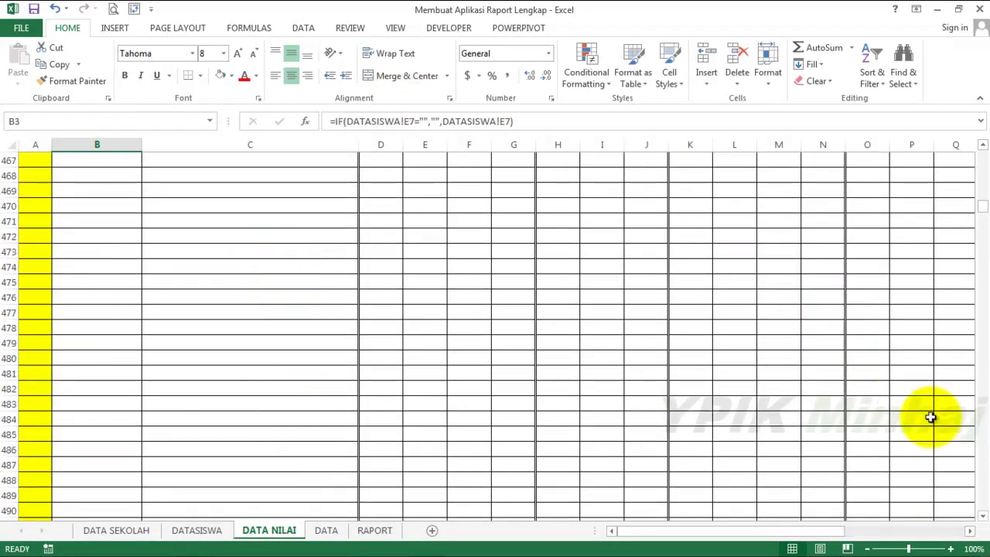
pyautogui.moveTo(982, 207); pyautogui.dragTo(981, 151)
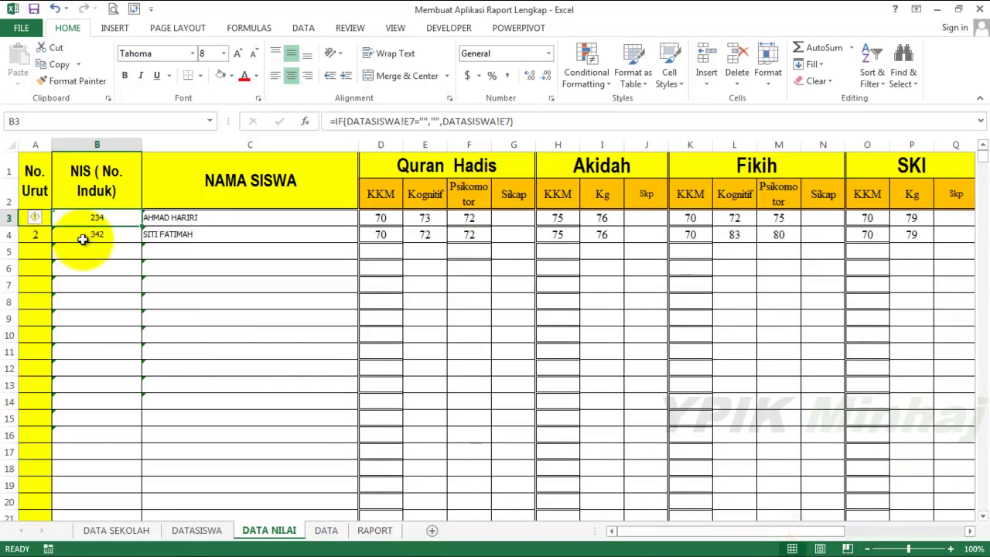
pyautogui.click(376, 531)
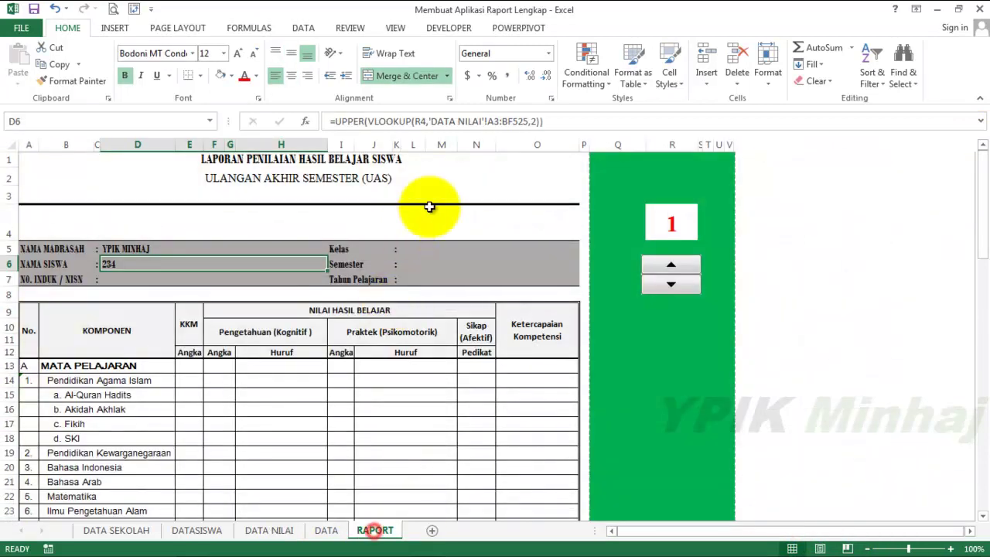
pyautogui.click(534, 122)
pyautogui.write('3')
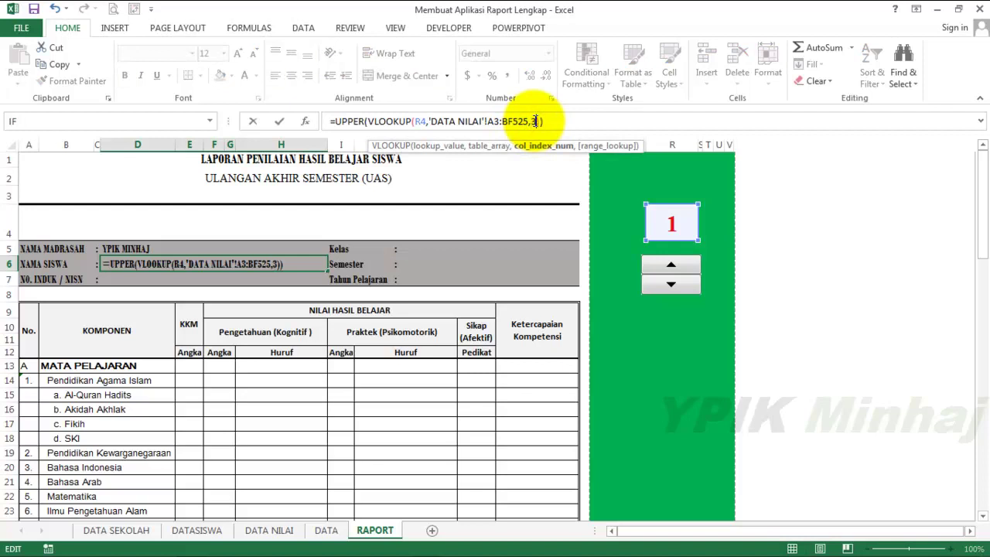
pyautogui.press('Return')
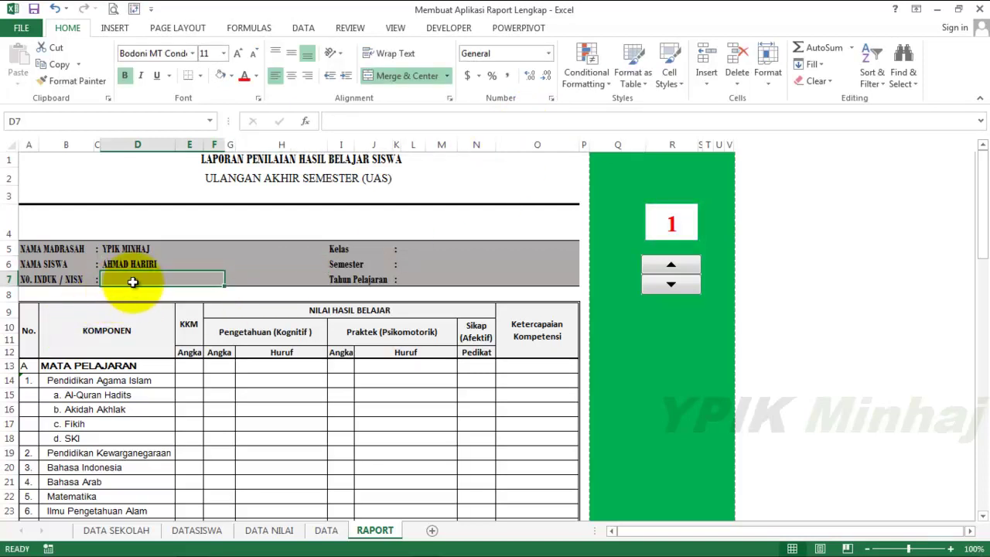
pyautogui.click(159, 264)
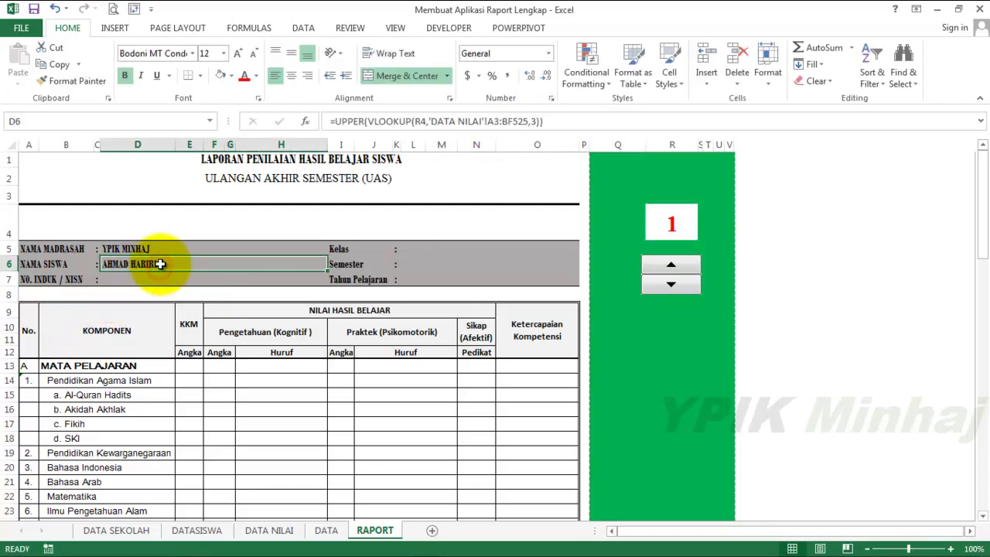
pyautogui.click(354, 121)
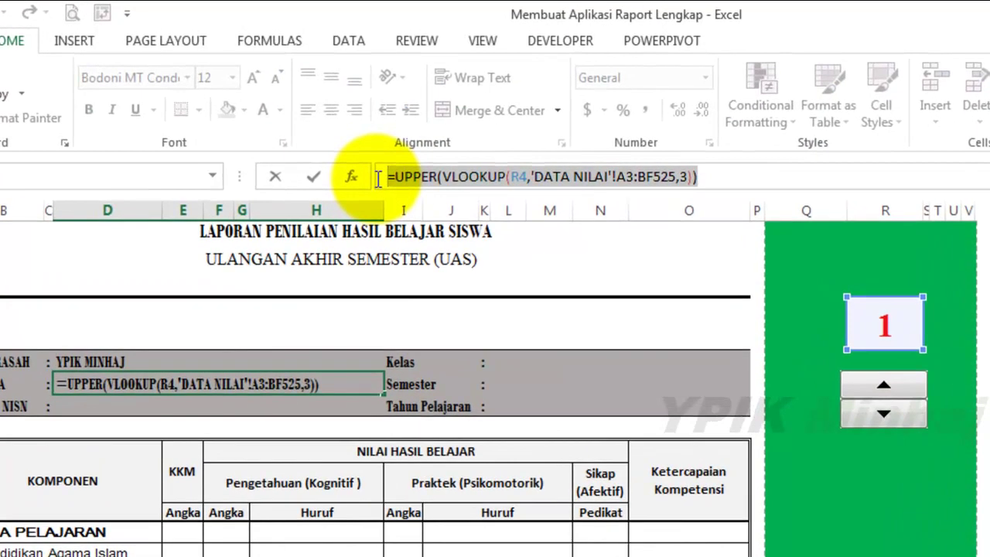
pyautogui.press('Return')
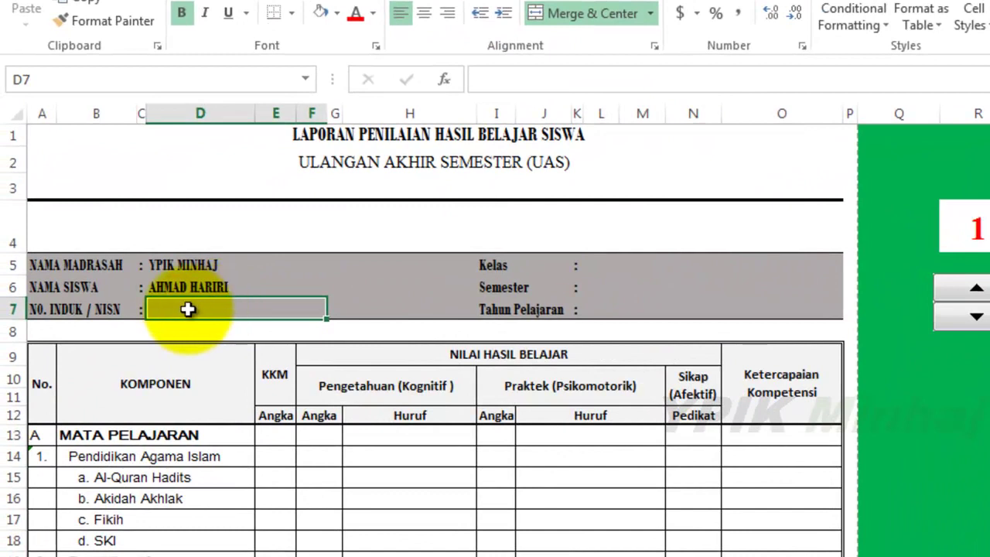
# - Review D6's formula and select cell D7 beside the NO. INDUK / NISN label
pyautogui.click(76, 310)
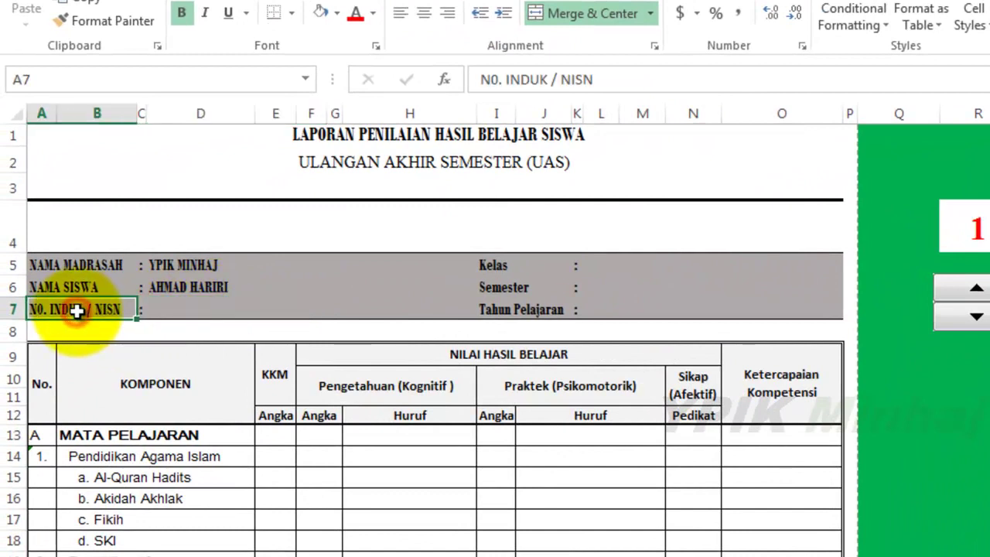
pyautogui.click(168, 310)
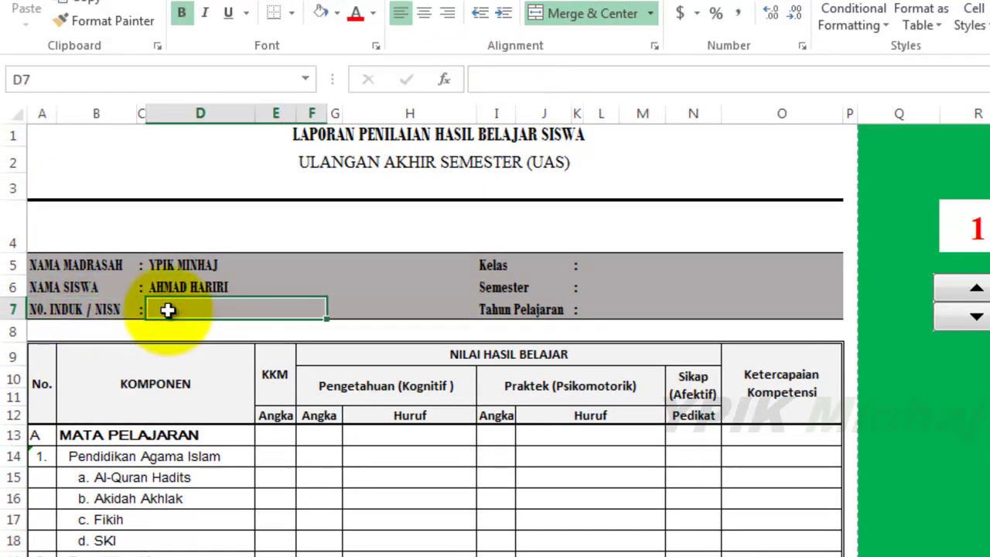
pyautogui.click(524, 78)
pyautogui.click(201, 287)
pyautogui.click(210, 305)
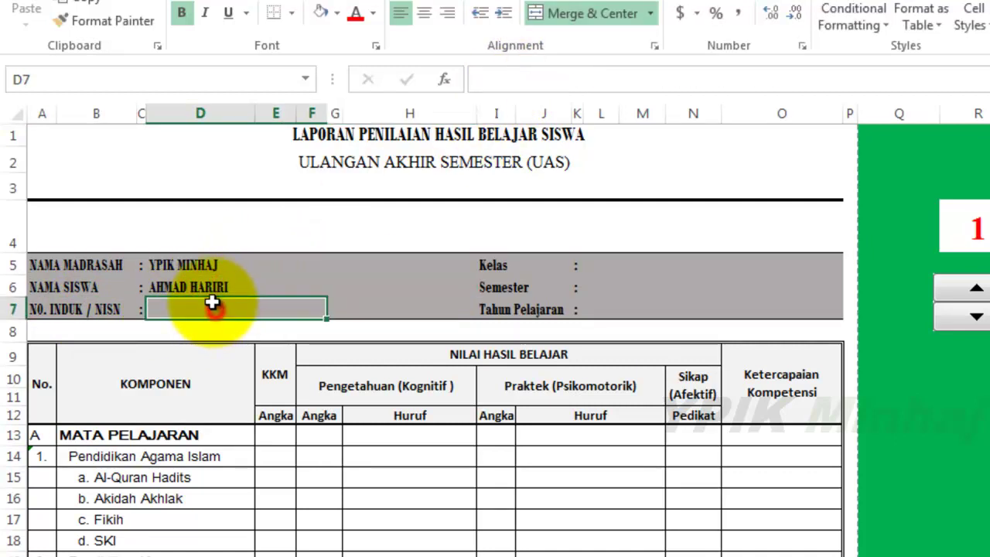
pyautogui.click(209, 286)
pyautogui.click(204, 308)
pyautogui.click(194, 286)
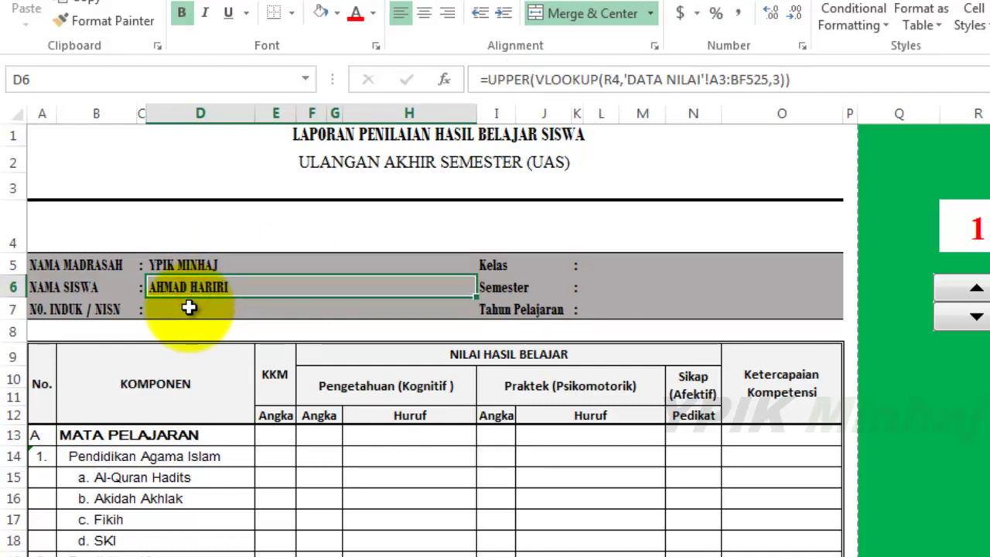
pyautogui.click(189, 308)
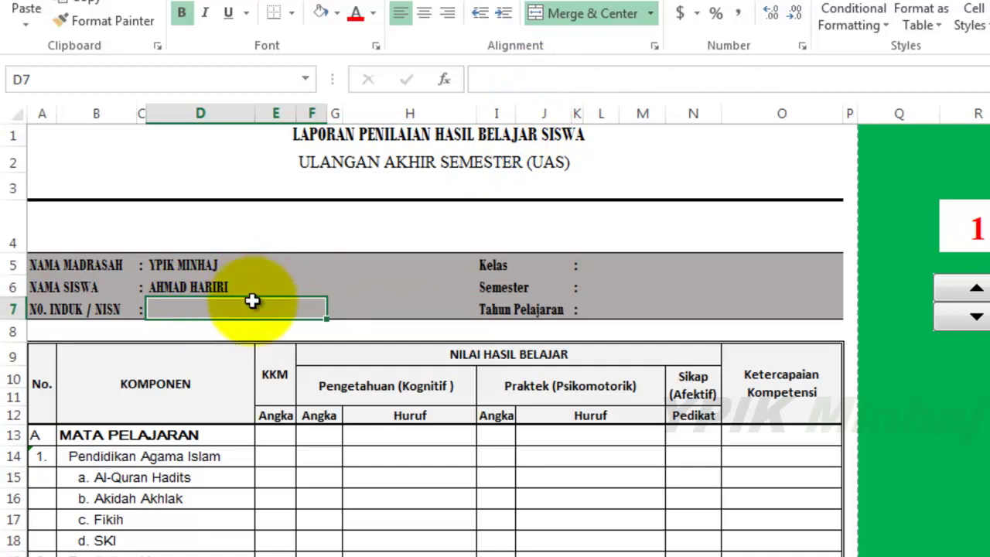
pyautogui.click(249, 334)
pyautogui.click(199, 307)
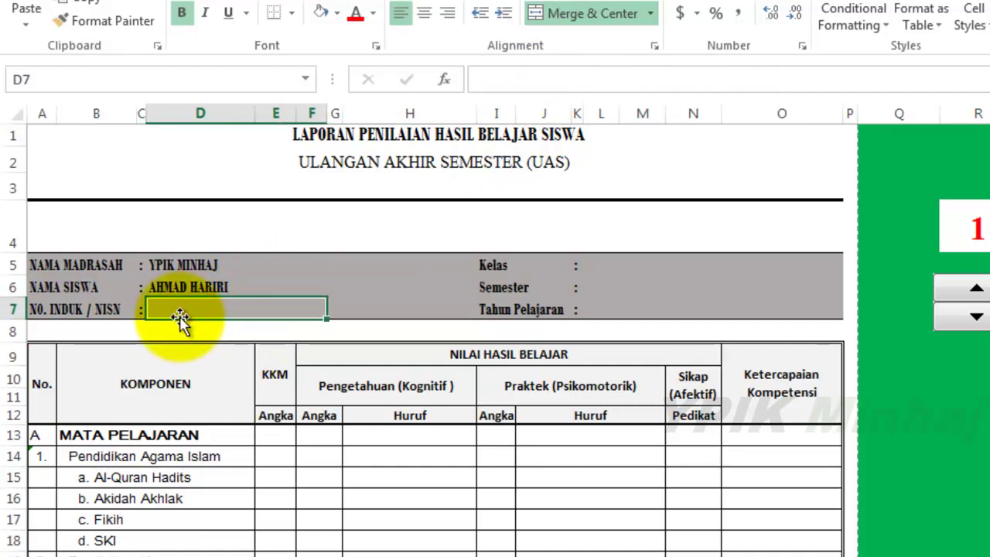
# - Start D7's formula as =UPPER(VLOOKUP(R4, with DATASISWA!A7:Q32 as the lookup table
pyautogui.click(520, 82)
pyautogui.write('=')
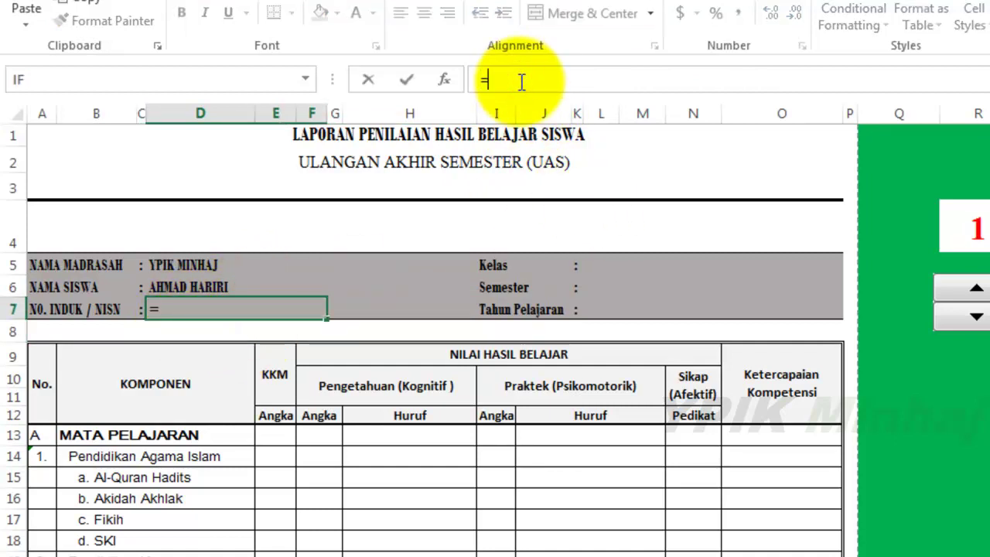
pyautogui.write('UP')
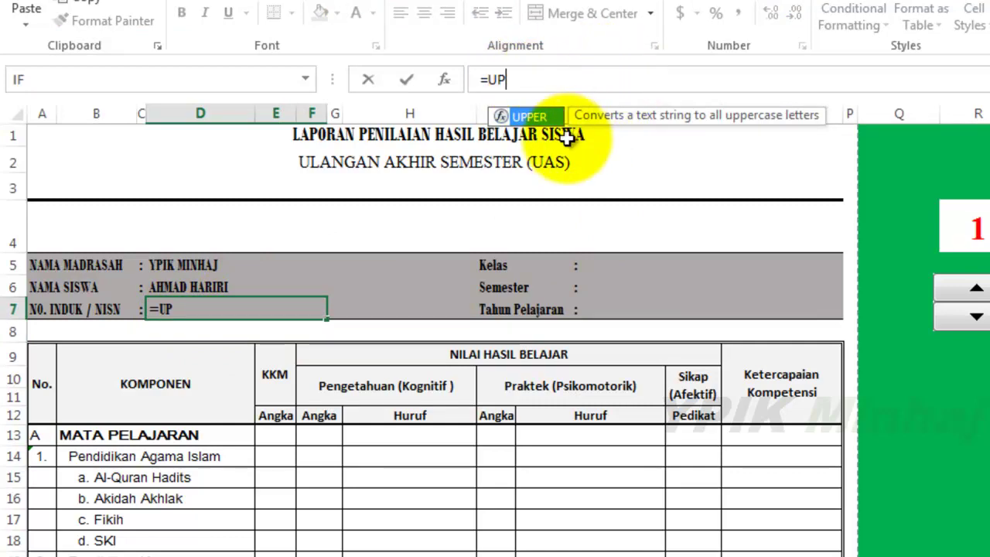
pyautogui.doubleClick(542, 118)
pyautogui.write('VL')
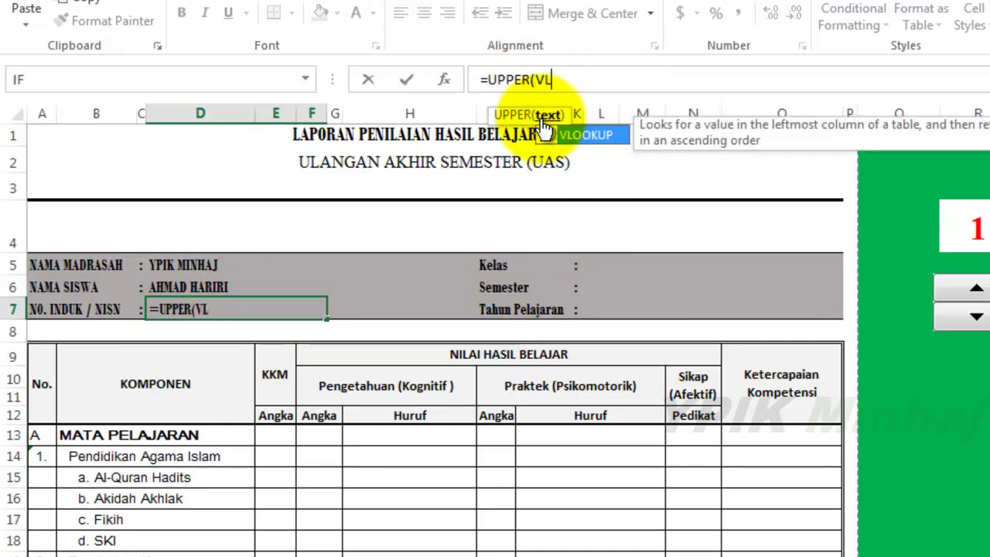
pyautogui.write('L')
pyautogui.press('BackSpace')
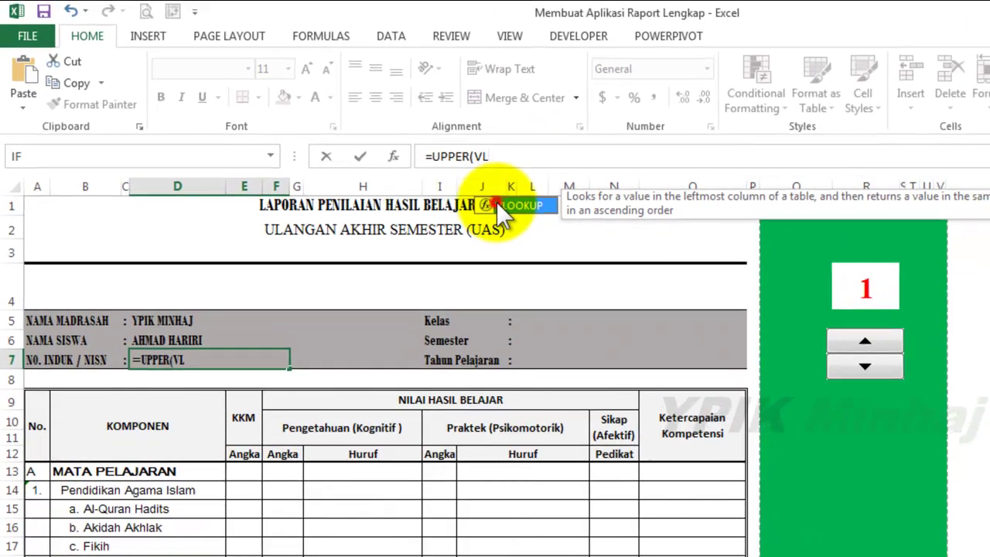
pyautogui.doubleClick(497, 202)
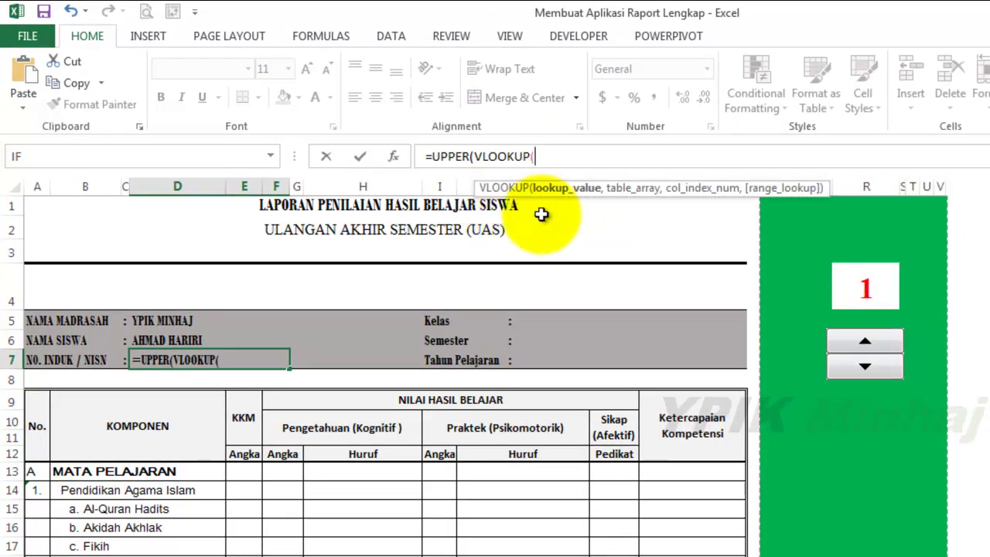
pyautogui.click(866, 292)
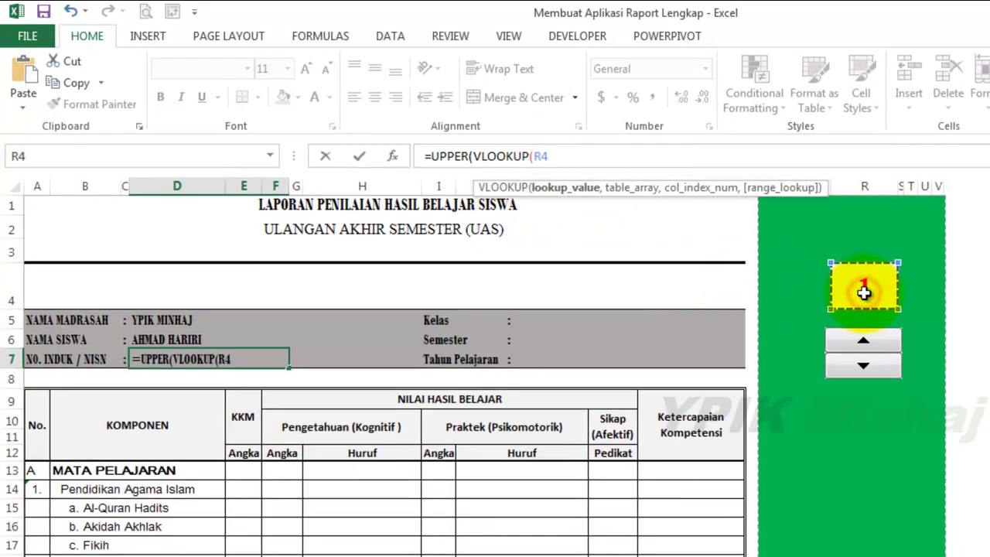
pyautogui.write(',')
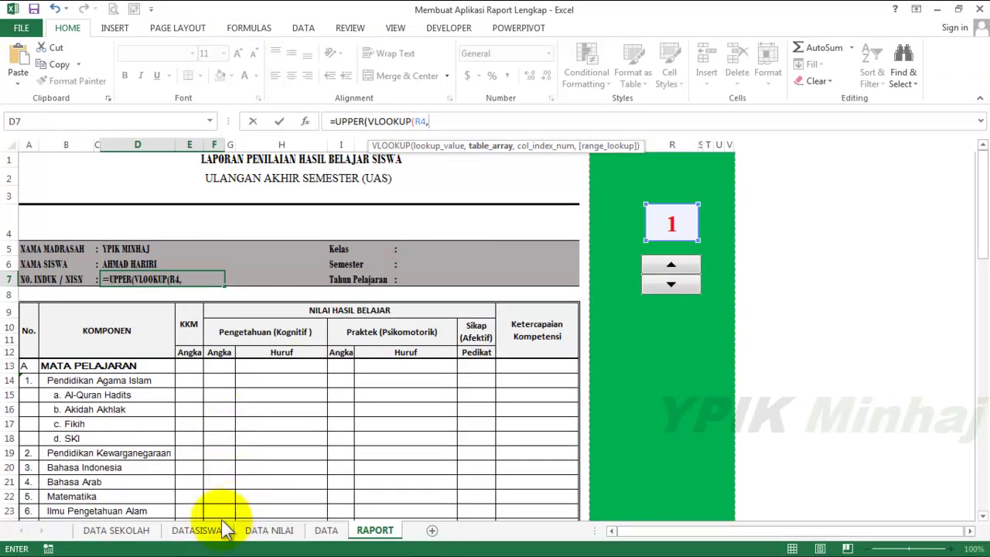
pyautogui.click(214, 533)
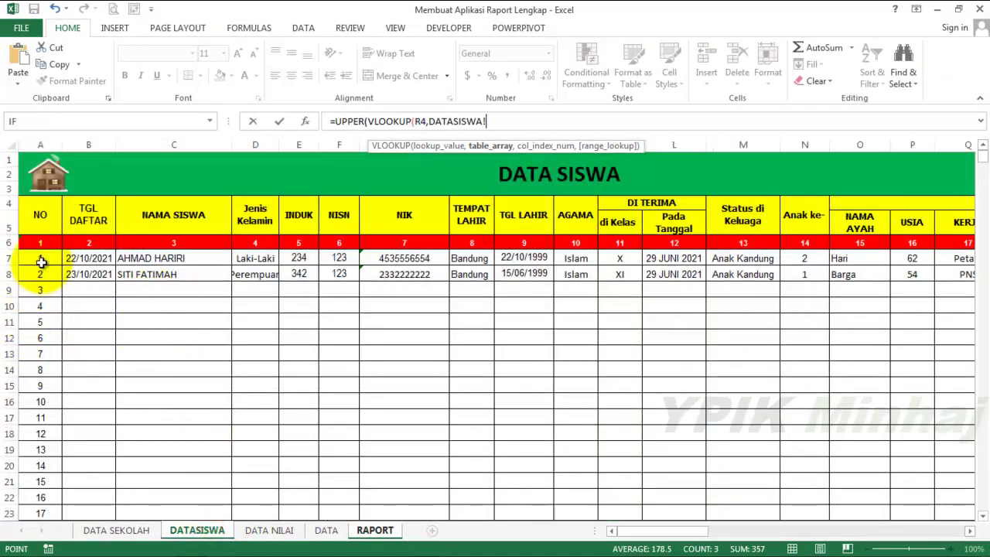
pyautogui.moveTo(41, 258)
pyautogui.mouseDown()
pyautogui.moveTo(858, 438)
pyautogui.moveTo(776, 499)
pyautogui.mouseUp()
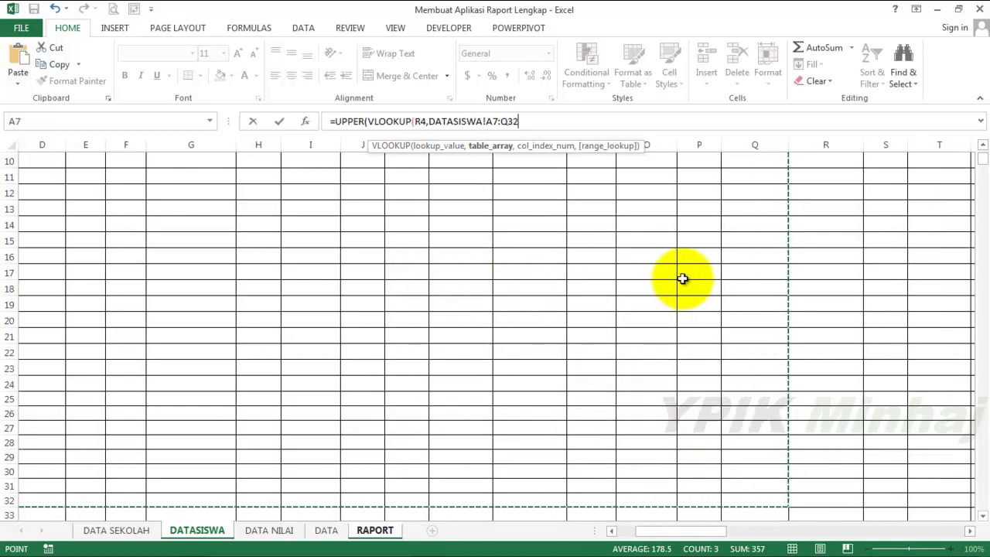
pyautogui.scroll(3, 981, 164)
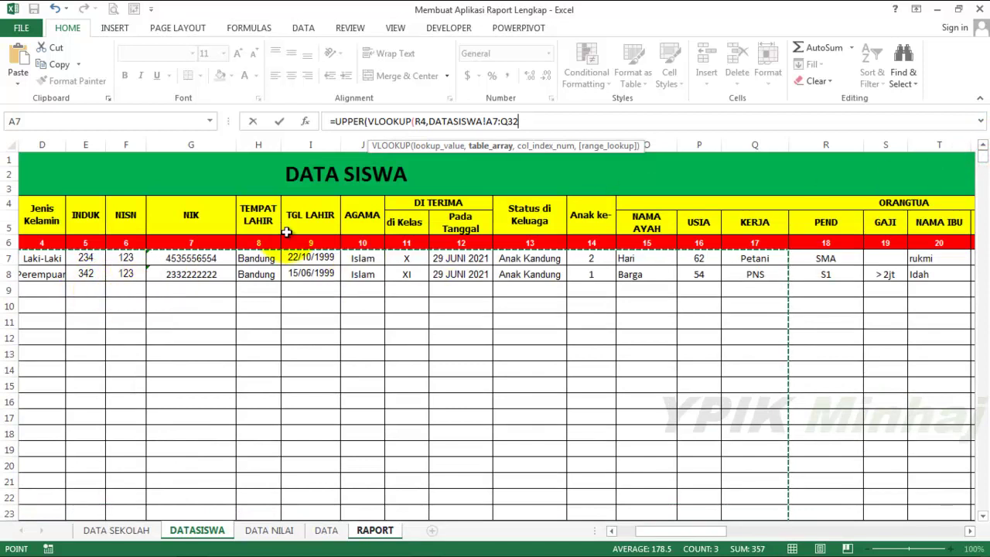
pyautogui.click(538, 129)
pyautogui.write(')')
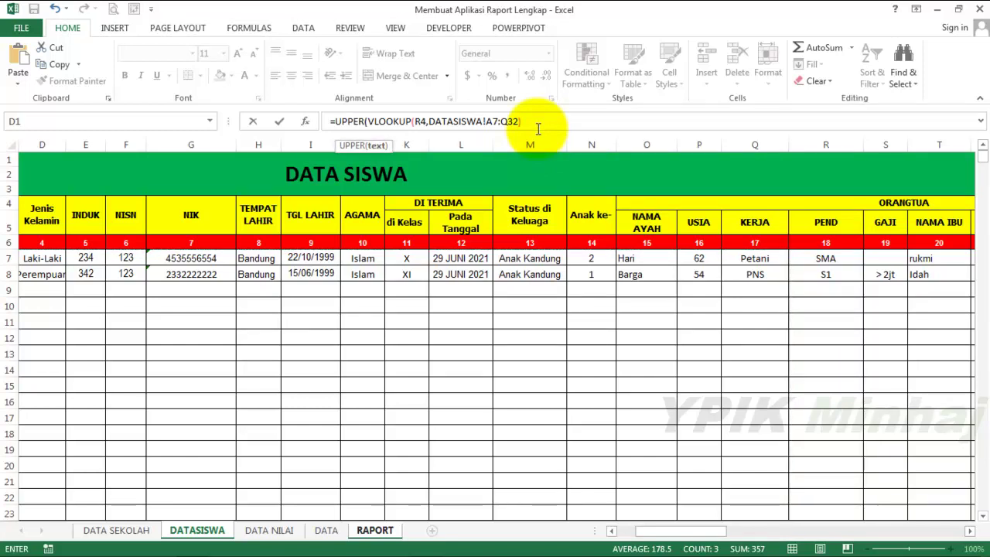
# - Join a copied second VLOOKUP with &"/"&, using column indexes 5 and 6, and accept Excel's correction
pyautogui.write('&"/"&')
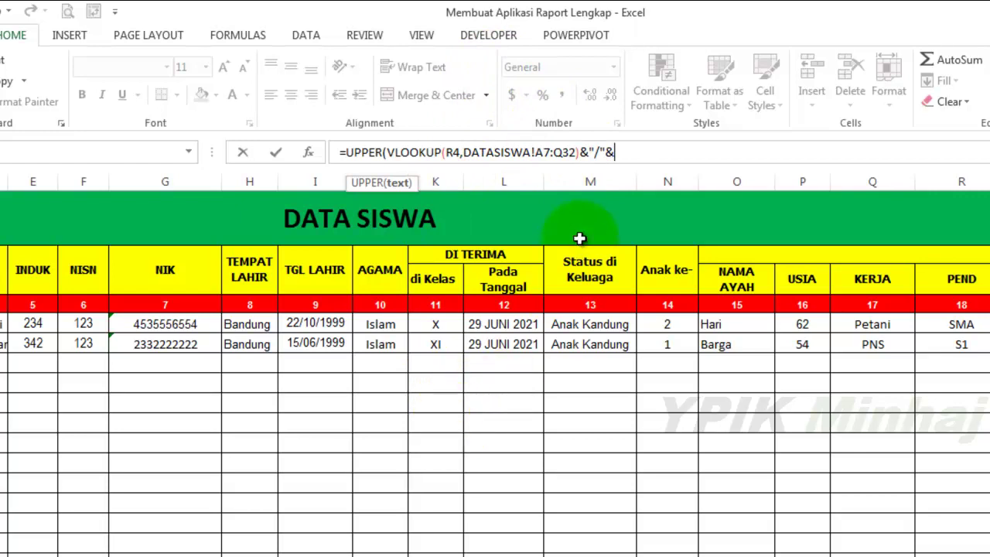
pyautogui.moveTo(446, 152); pyautogui.dragTo(577, 151)
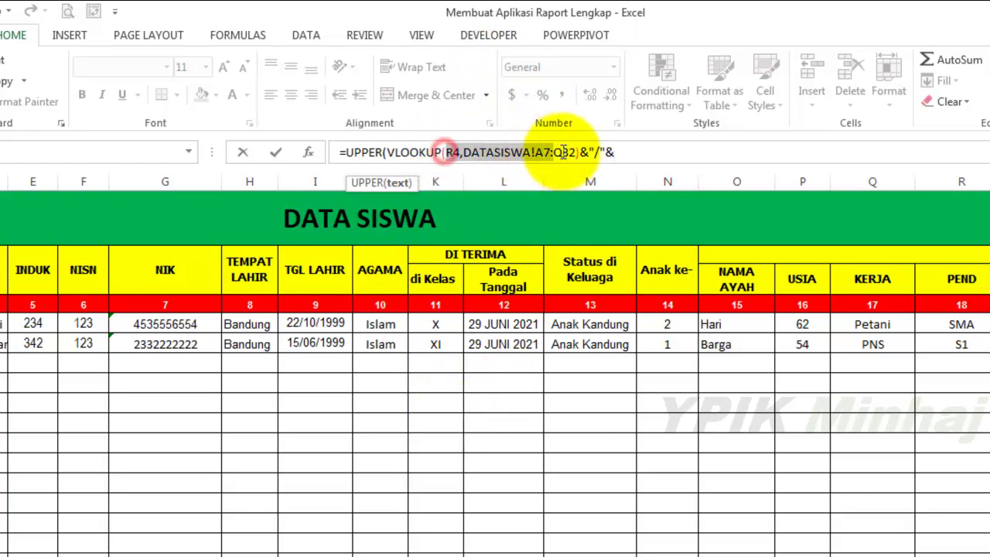
pyautogui.click(632, 151)
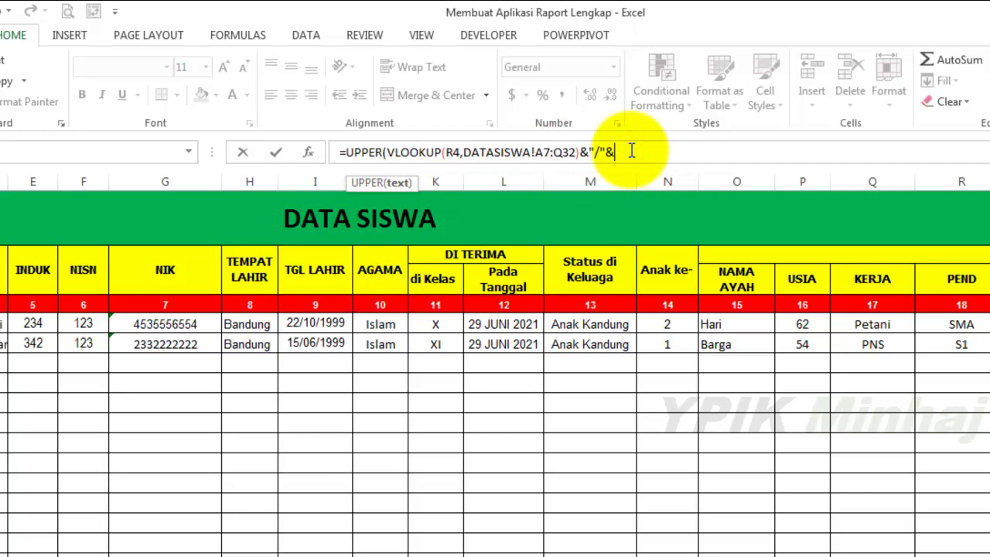
pyautogui.moveTo(383, 152); pyautogui.dragTo(577, 153)
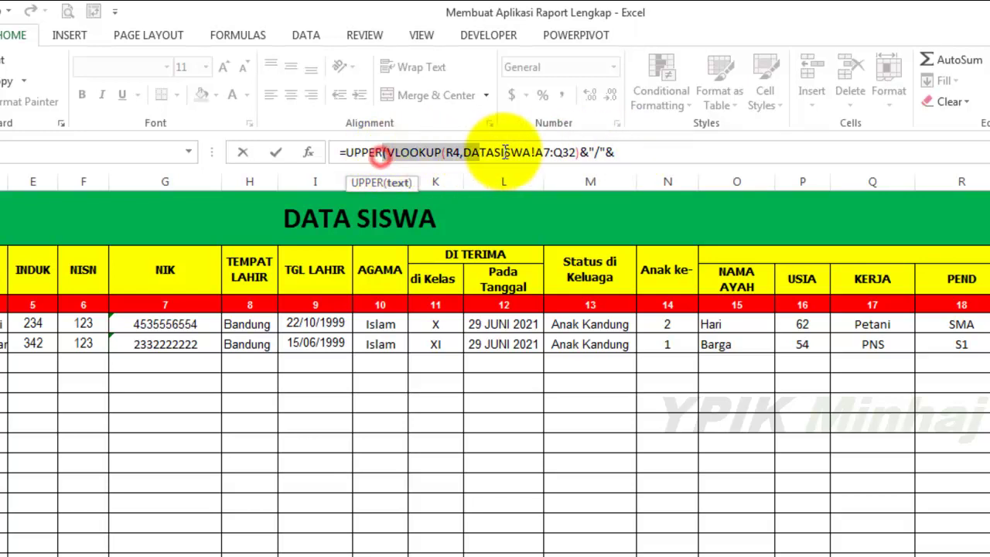
pyautogui.hotkey('ctrl', 'c')
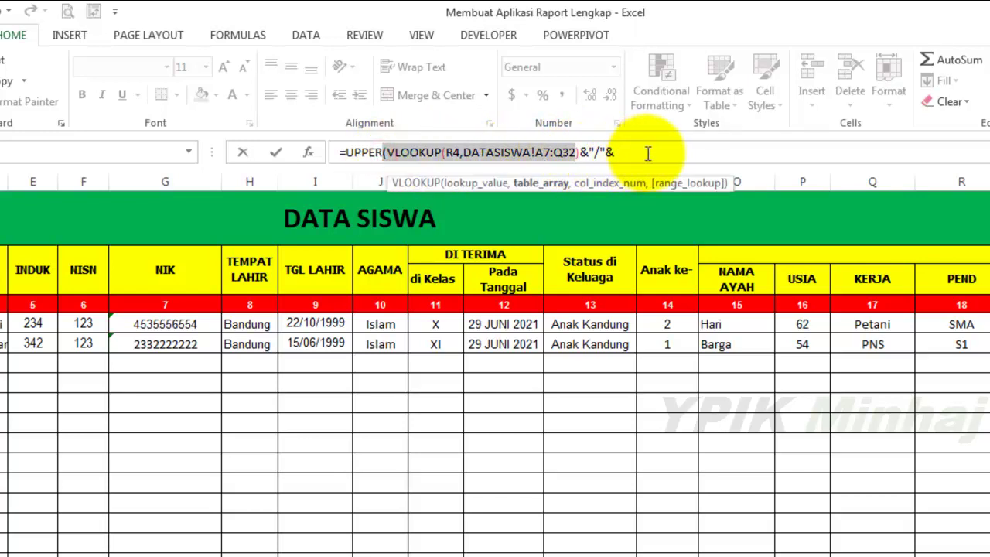
pyautogui.click(646, 152)
pyautogui.hotkey('ctrl', 'v')
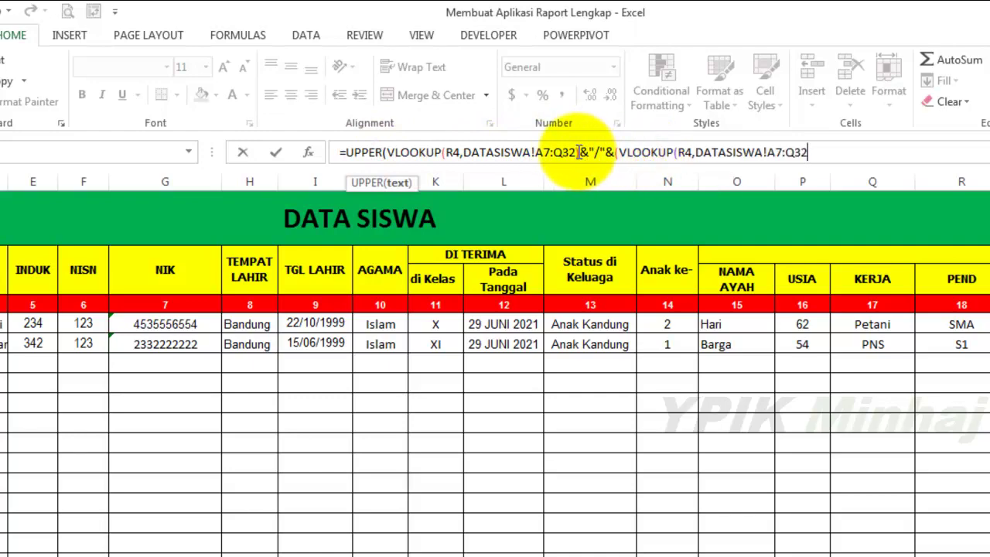
pyautogui.click(576, 151)
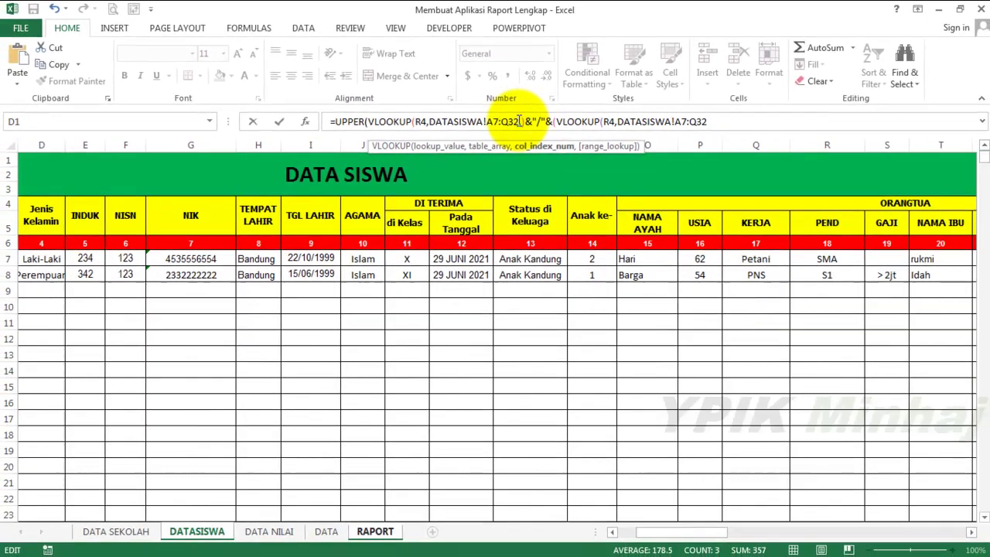
pyautogui.write(',')
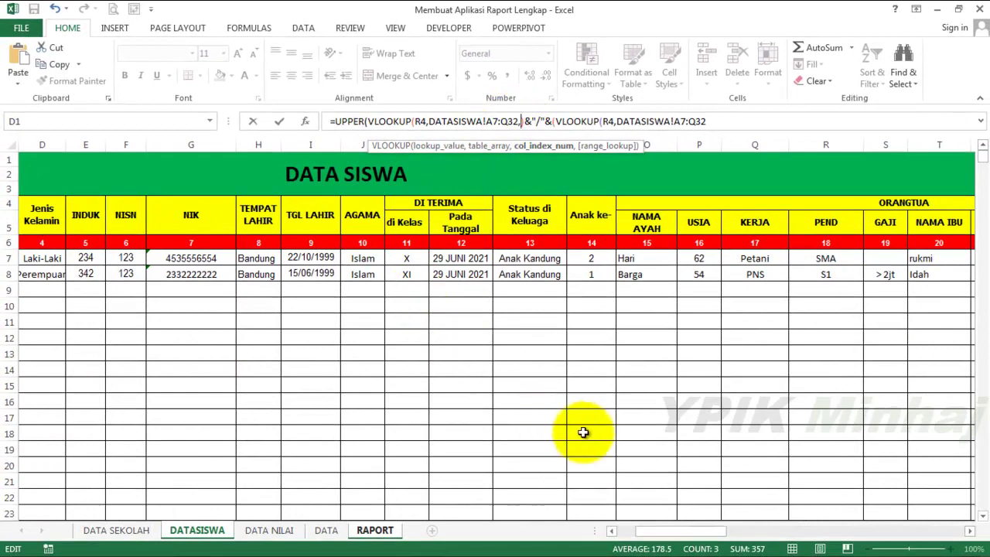
pyautogui.moveTo(659, 533); pyautogui.dragTo(642, 531)
pyautogui.write('5')
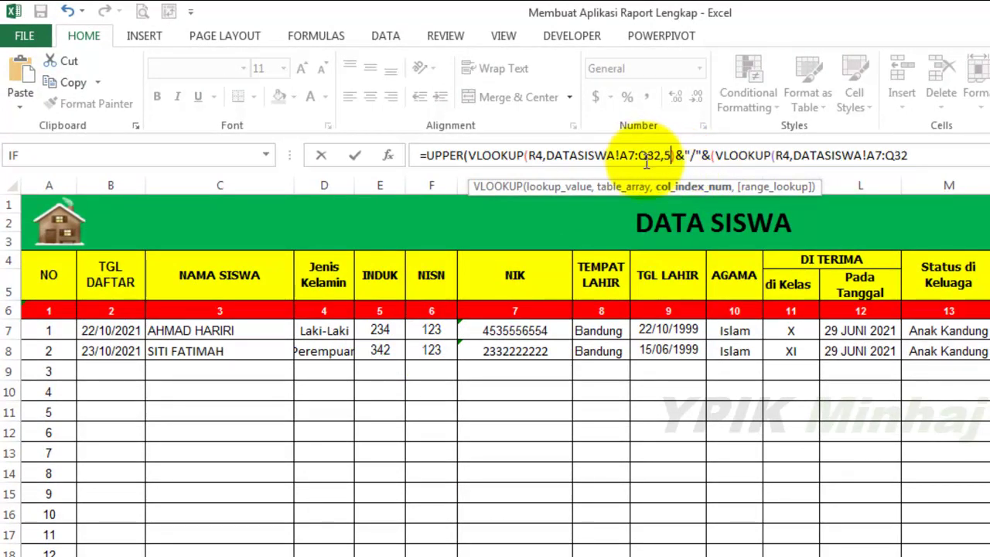
pyautogui.click(678, 159)
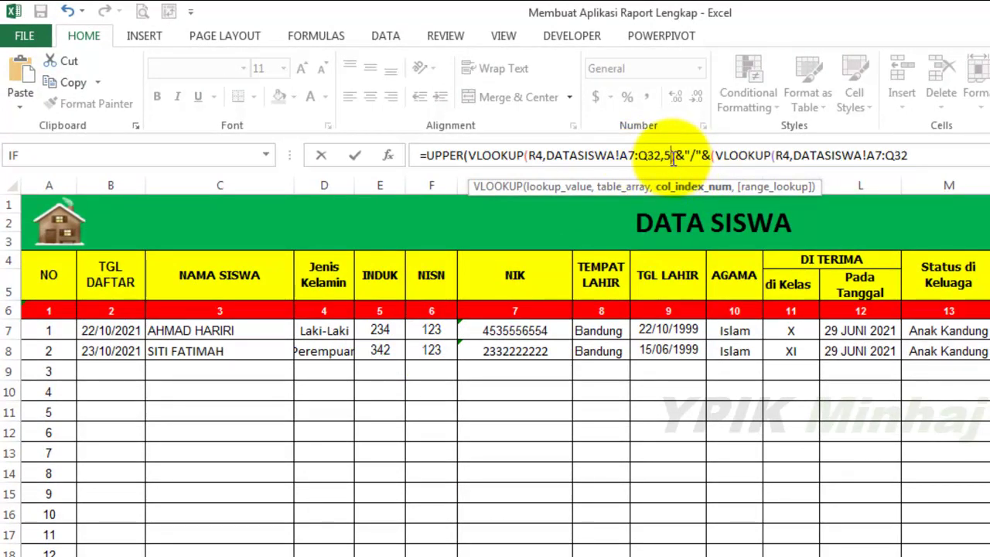
pyautogui.write(')')
pyautogui.click(911, 157)
pyautogui.write(',6')
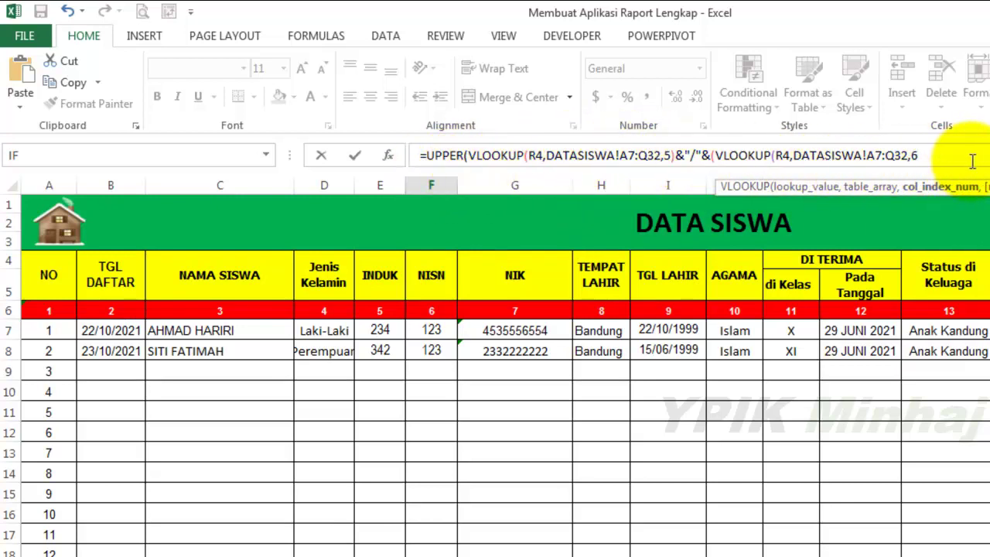
pyautogui.press('Return')
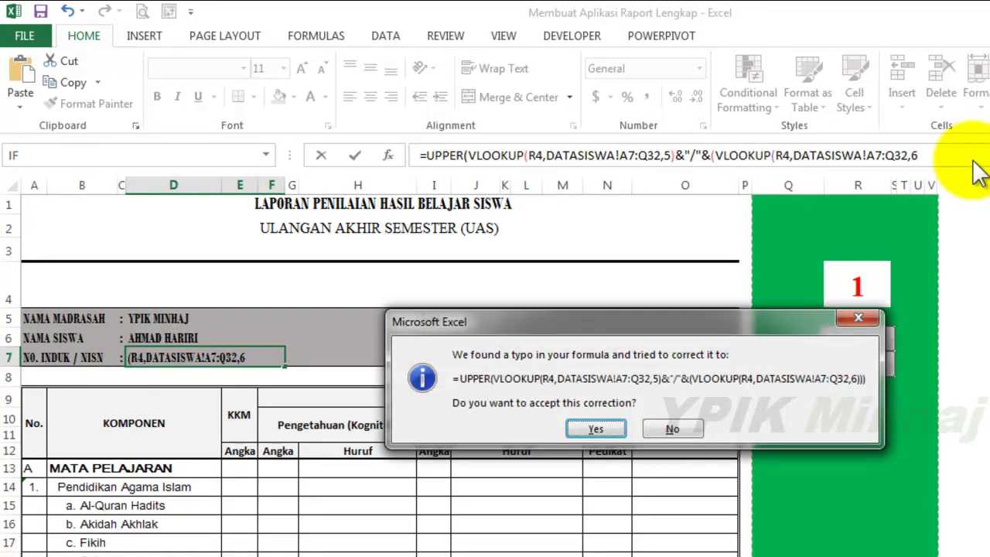
pyautogui.press('Return')
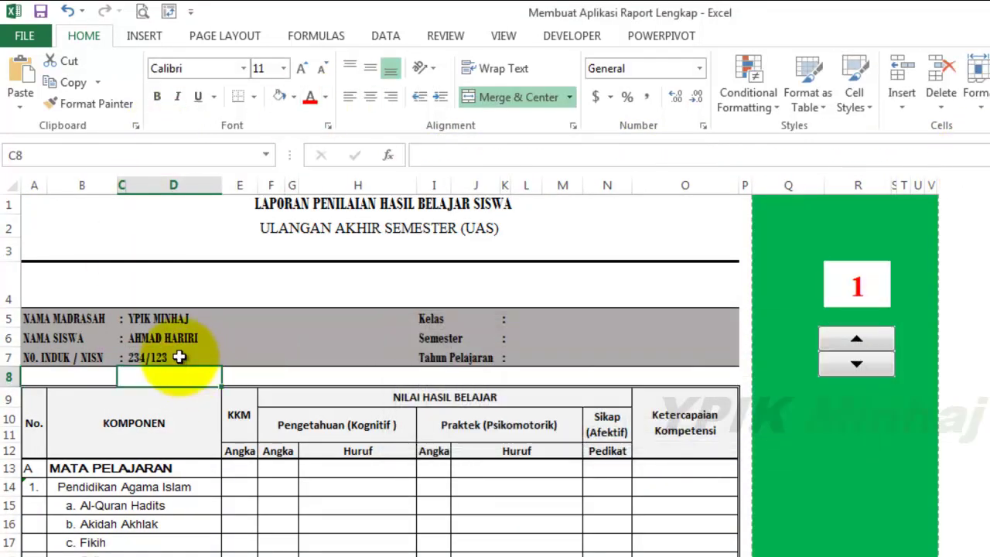
# - Select the header values in D5:H7 and turn off bold
pyautogui.click(181, 357)
pyautogui.moveTo(185, 316); pyautogui.dragTo(174, 354)
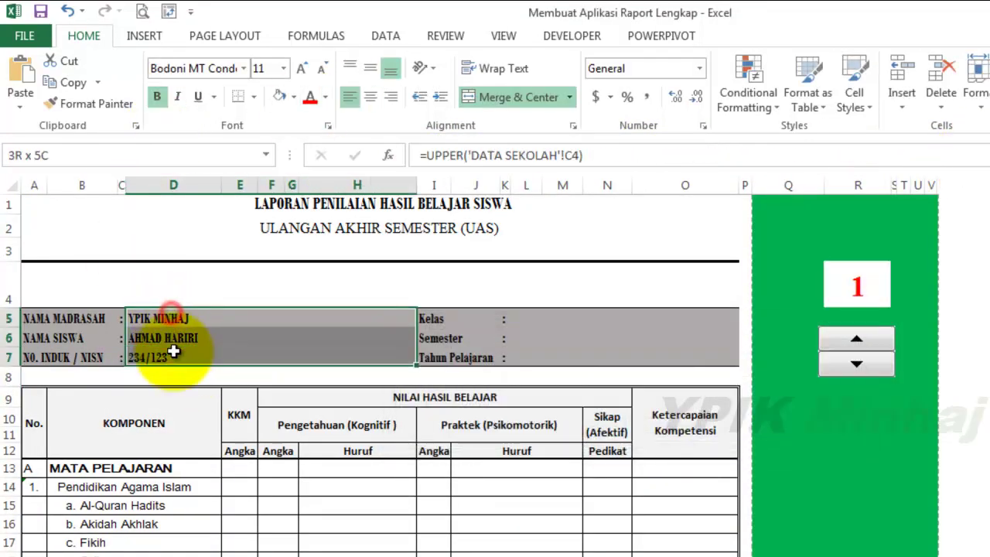
pyautogui.click(159, 95)
pyautogui.click(239, 408)
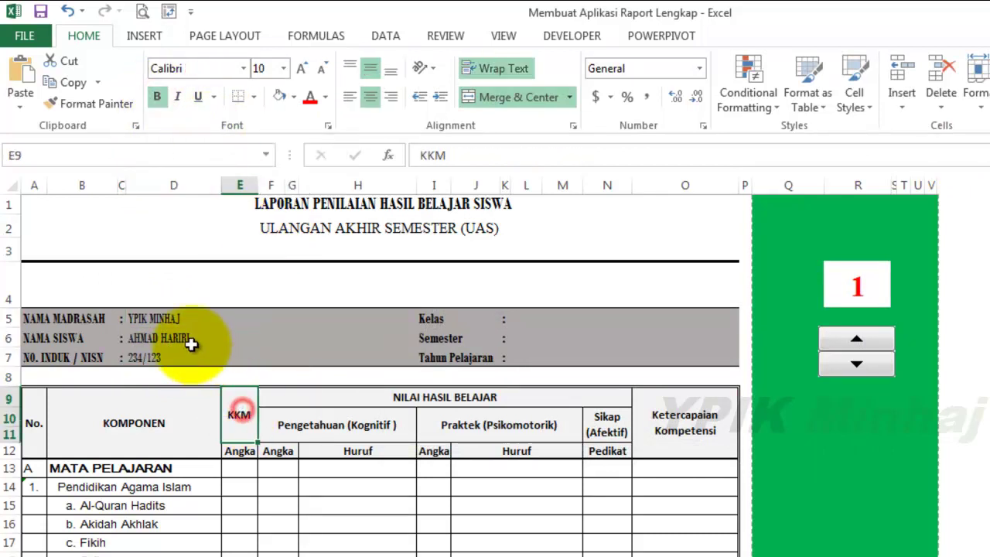
pyautogui.moveTo(169, 318); pyautogui.dragTo(175, 358)
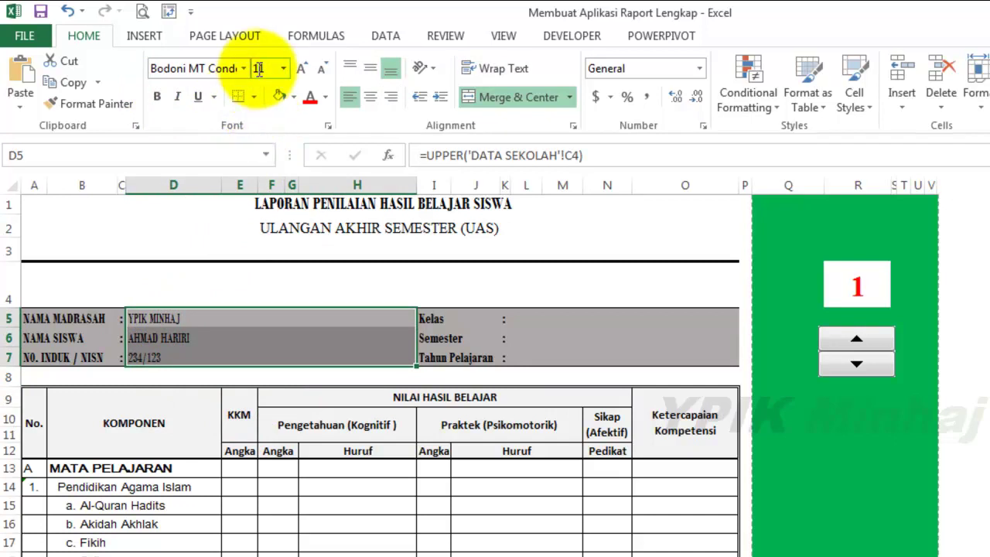
# - Set the header values to Times New Roman at size 9
pyautogui.click(283, 68)
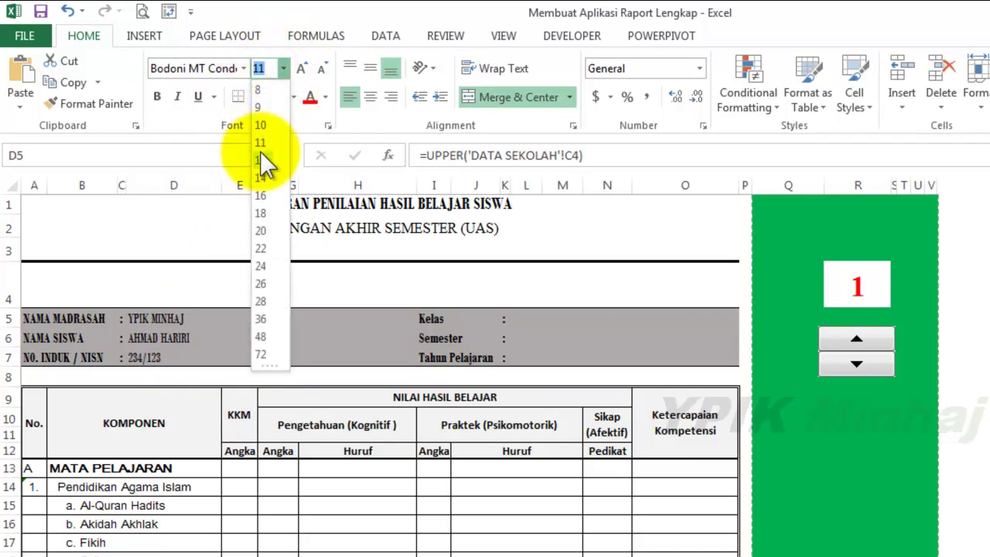
pyautogui.click(261, 160)
pyautogui.click(244, 68)
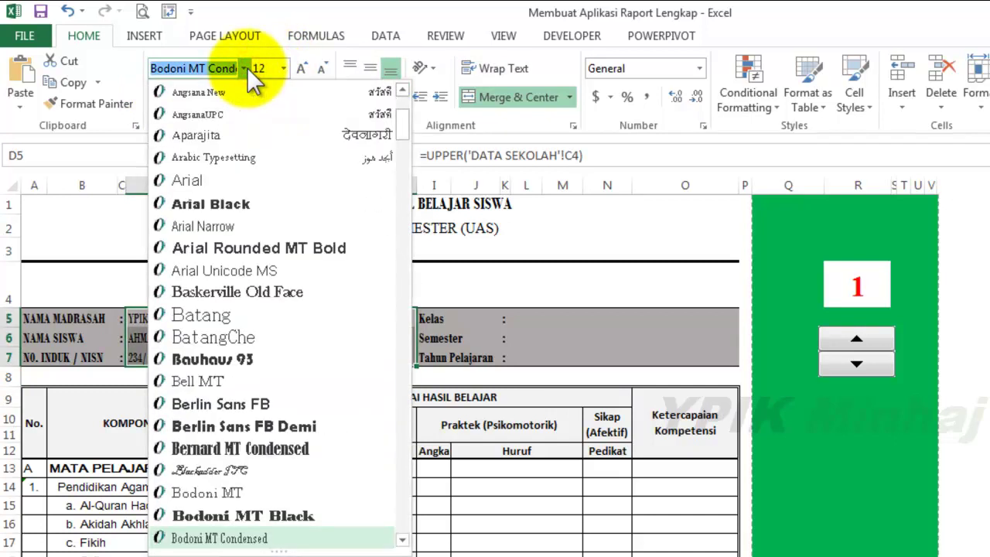
pyautogui.write('t')
pyautogui.press('Return')
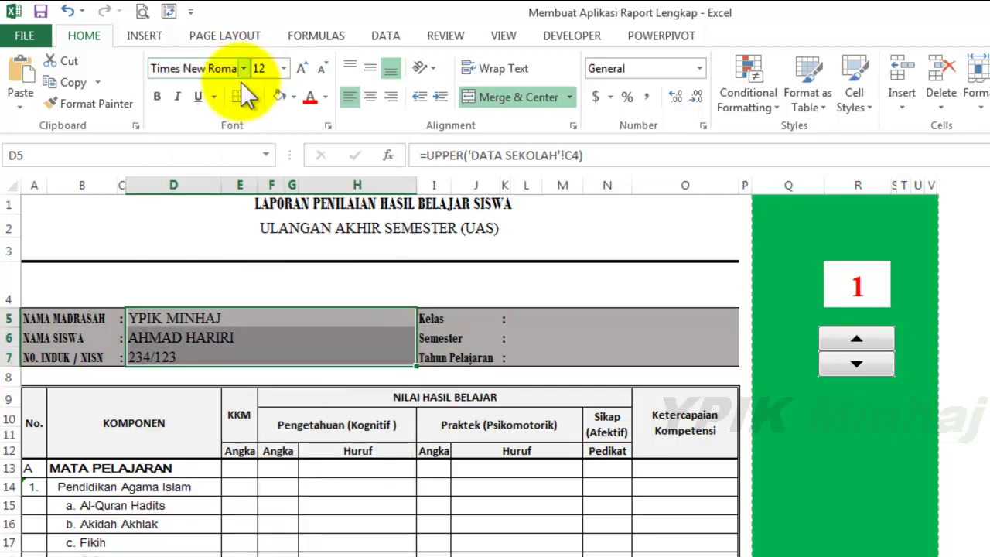
pyautogui.click(283, 68)
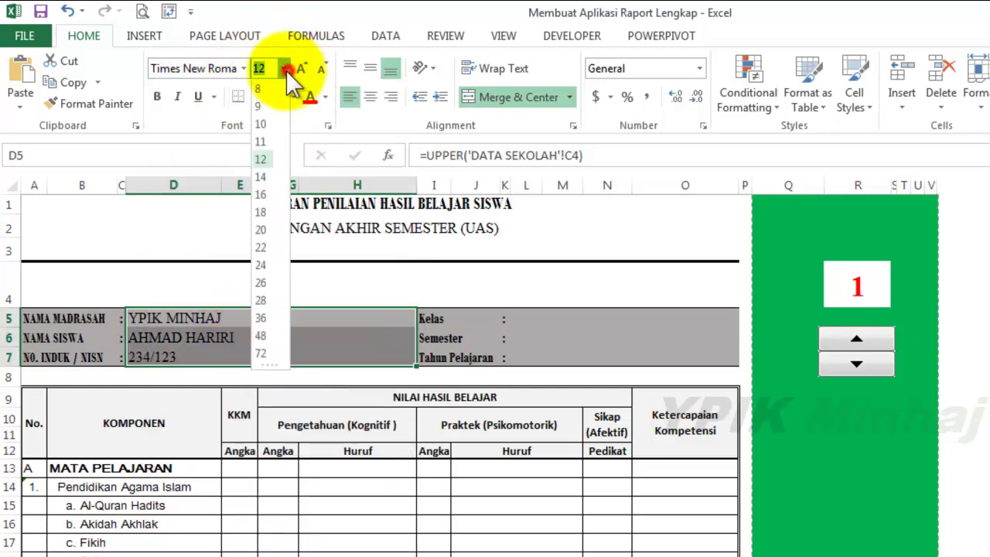
pyautogui.click(261, 114)
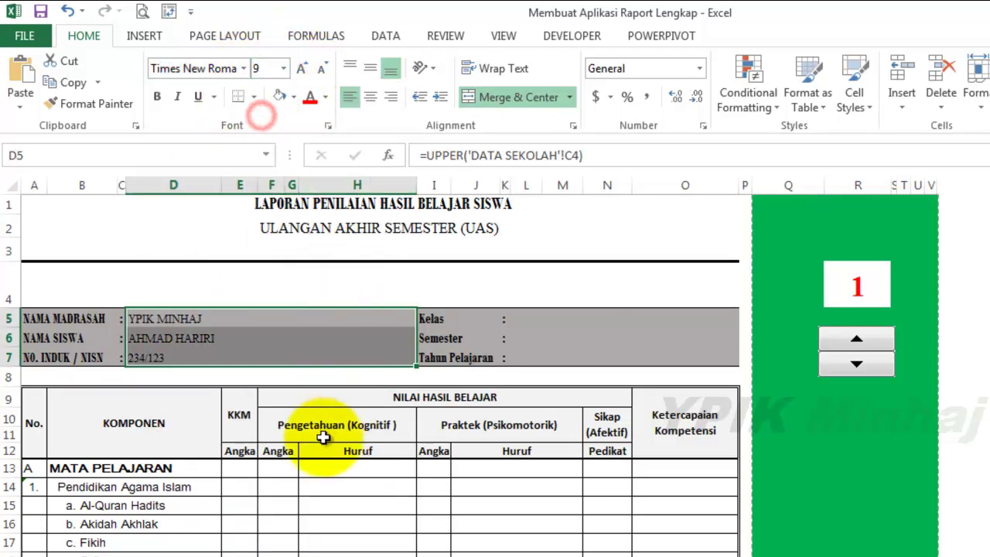
pyautogui.click(320, 436)
pyautogui.click(174, 301)
pyautogui.click(186, 312)
pyautogui.click(536, 322)
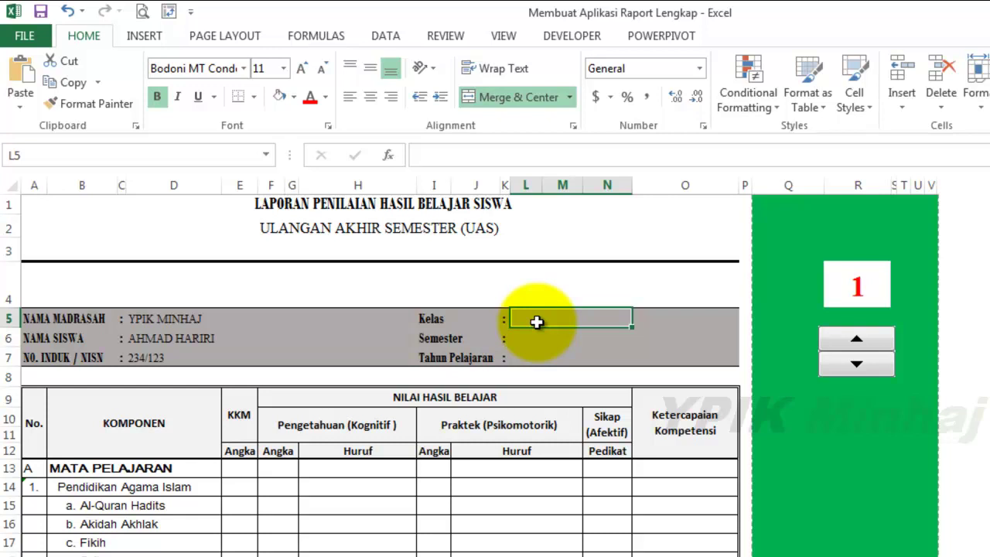
# - Enter an UPPER formula in Kelas joining DATA SEKOLAH C7 and D7, showing VIII-A
pyautogui.write('=UPPER')
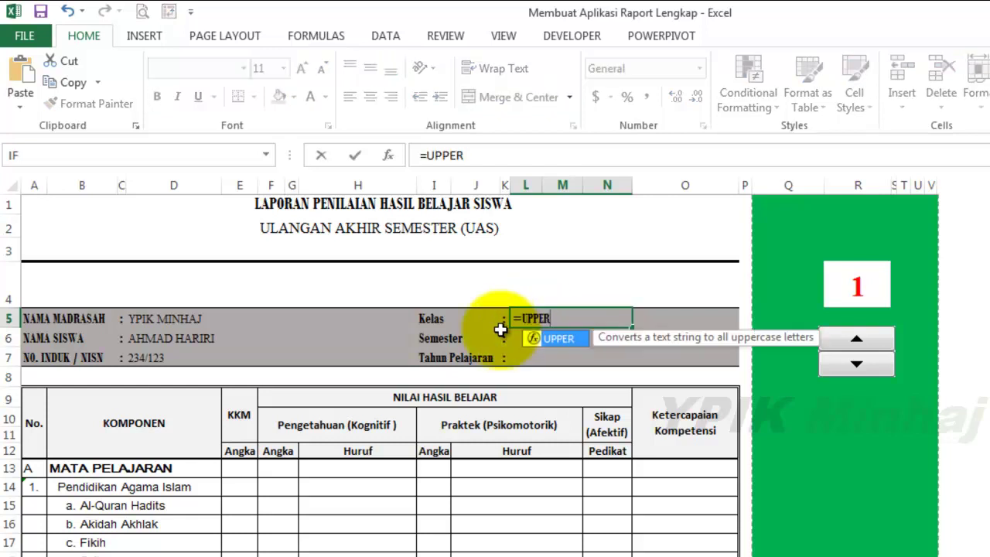
pyautogui.press('BackSpace')
pyautogui.press('BackSpace')
pyautogui.press('BackSpace')
pyautogui.write('=')
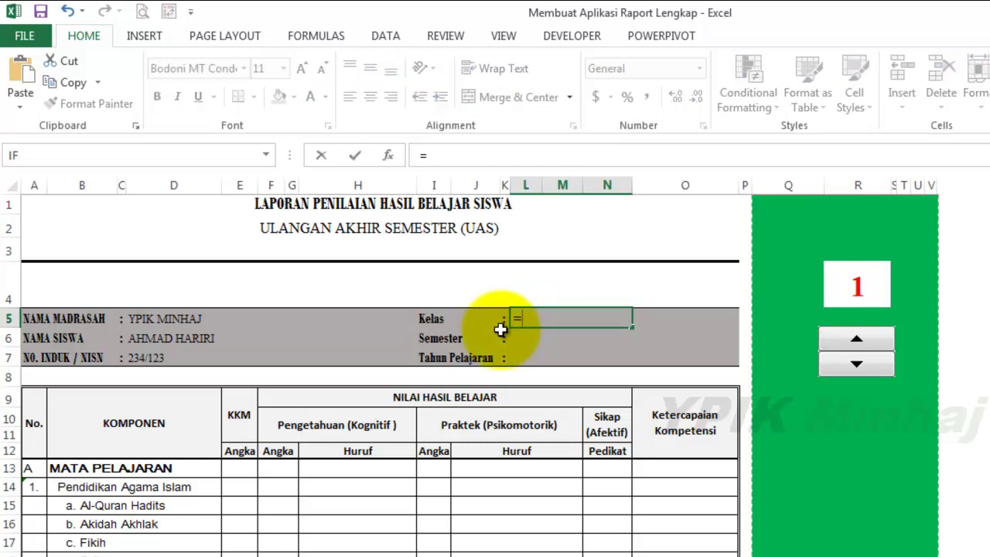
pyautogui.write('UPP')
pyautogui.doubleClick(575, 338)
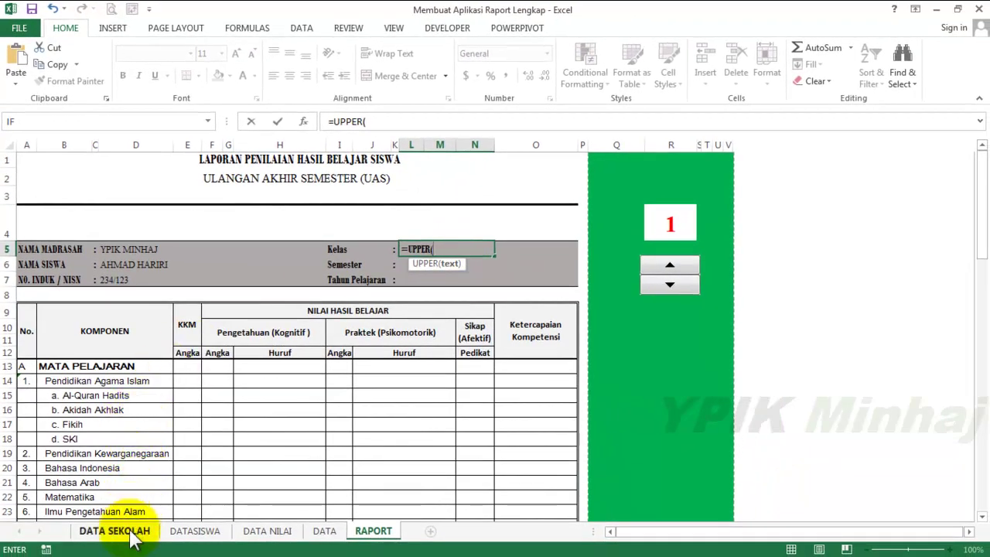
pyautogui.click(116, 530)
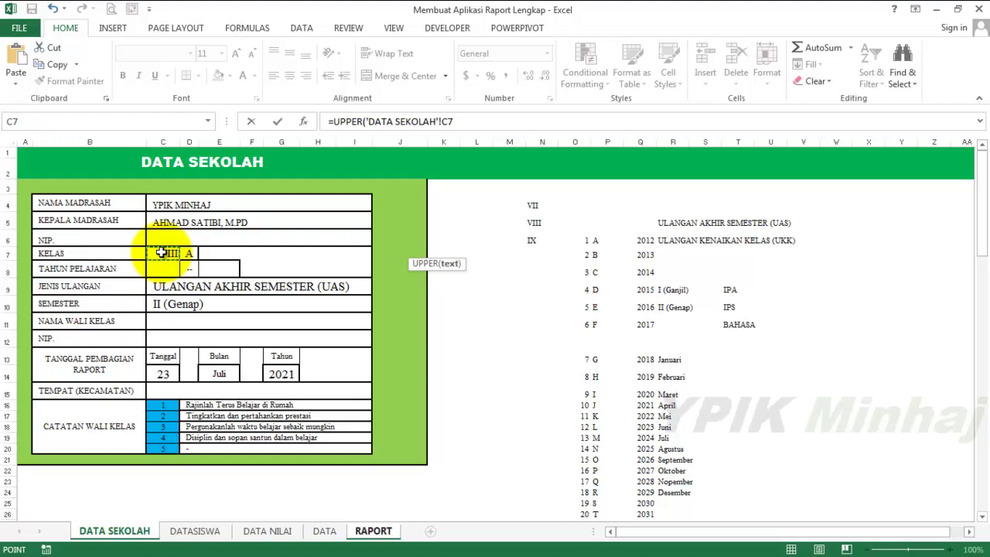
pyautogui.click(493, 121)
pyautogui.write(')&"-"&')
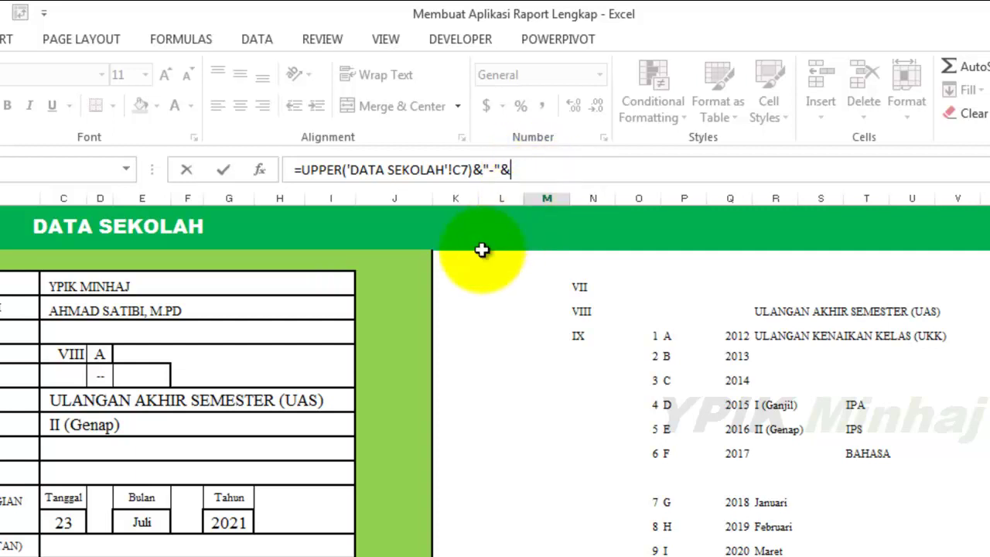
pyautogui.click(99, 354)
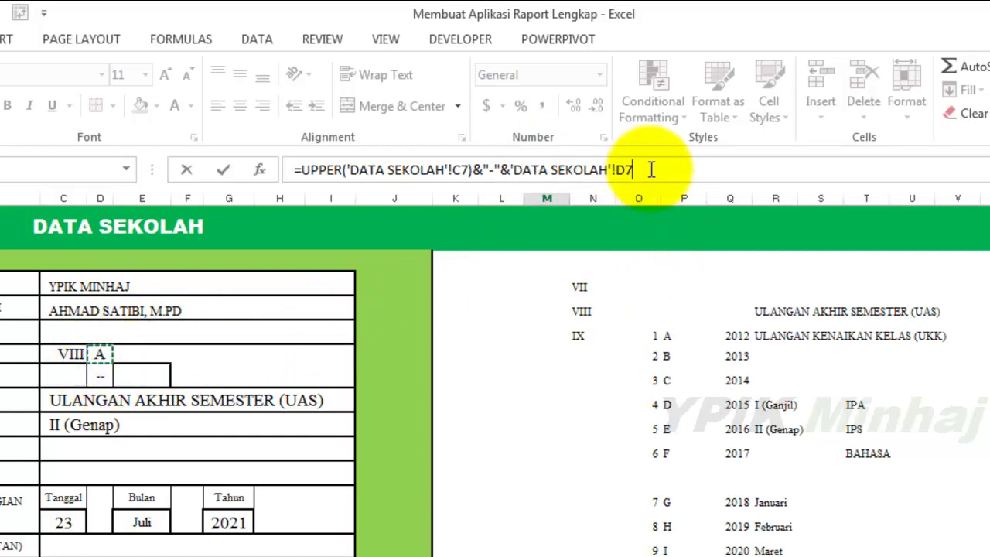
pyautogui.press('Return')
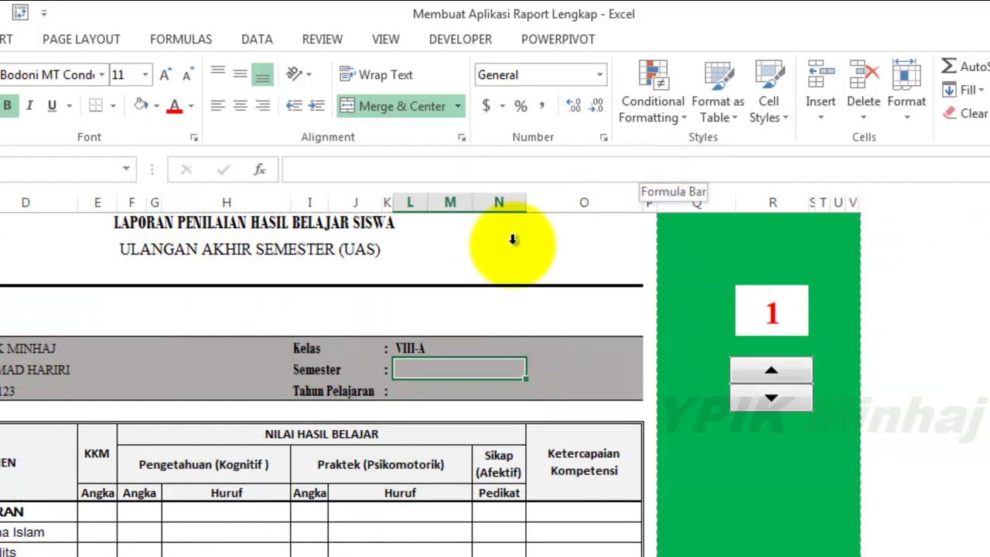
# - Add a space before the dash so Kelas reads VIII - A
pyautogui.click(420, 349)
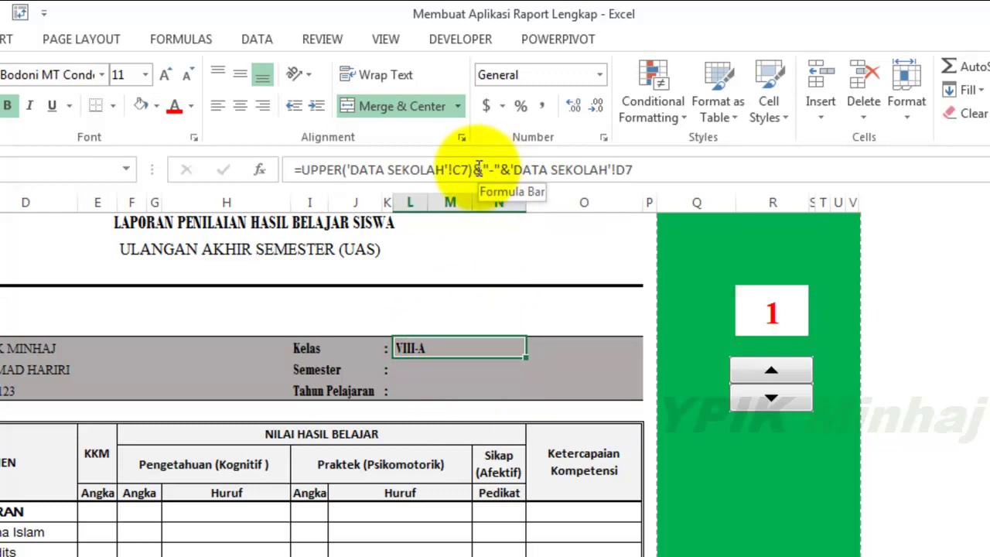
pyautogui.click(486, 170)
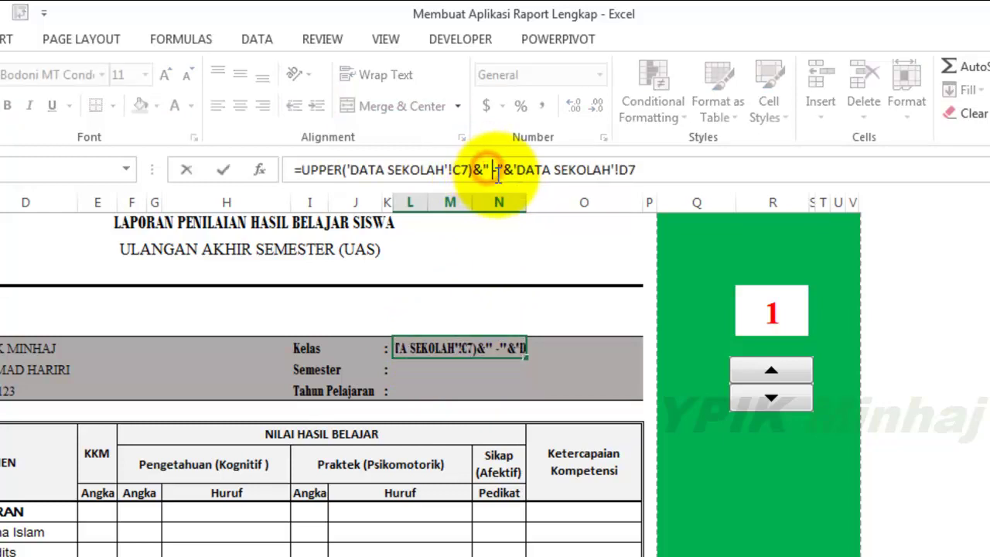
pyautogui.press('Return')
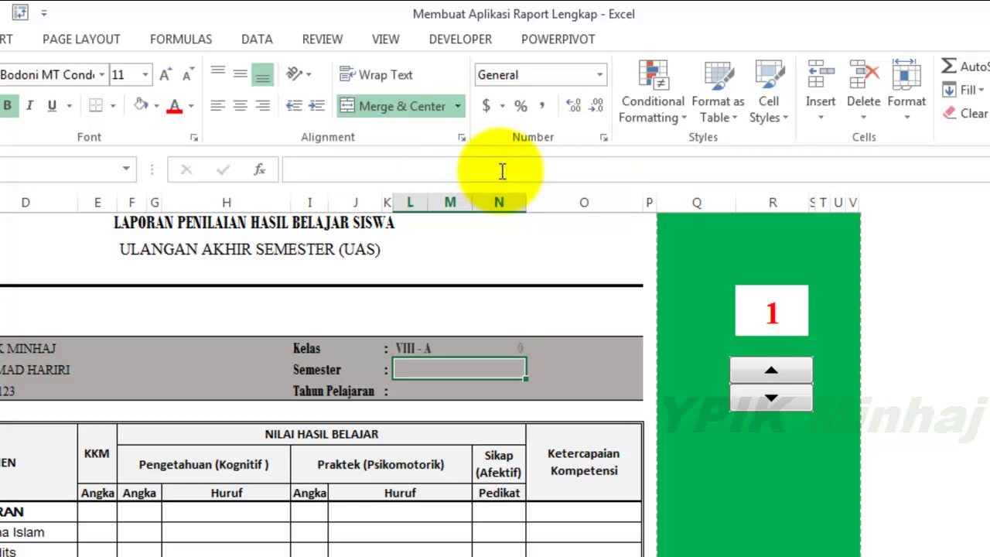
pyautogui.click(430, 404)
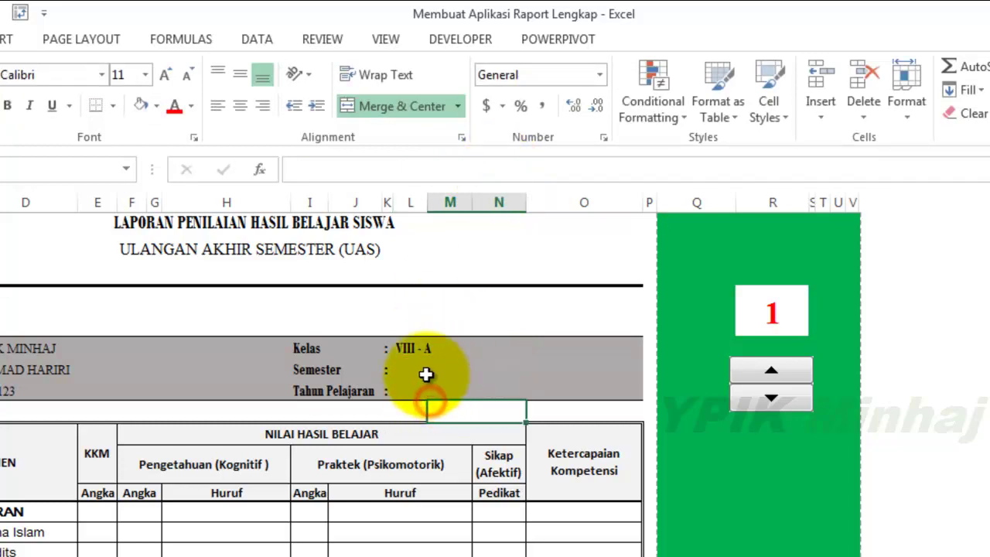
# - Enter an UPPER formula in Semester cell L6 referencing the DATA SEKOLAH semester row
pyautogui.click(426, 374)
pyautogui.write('=')
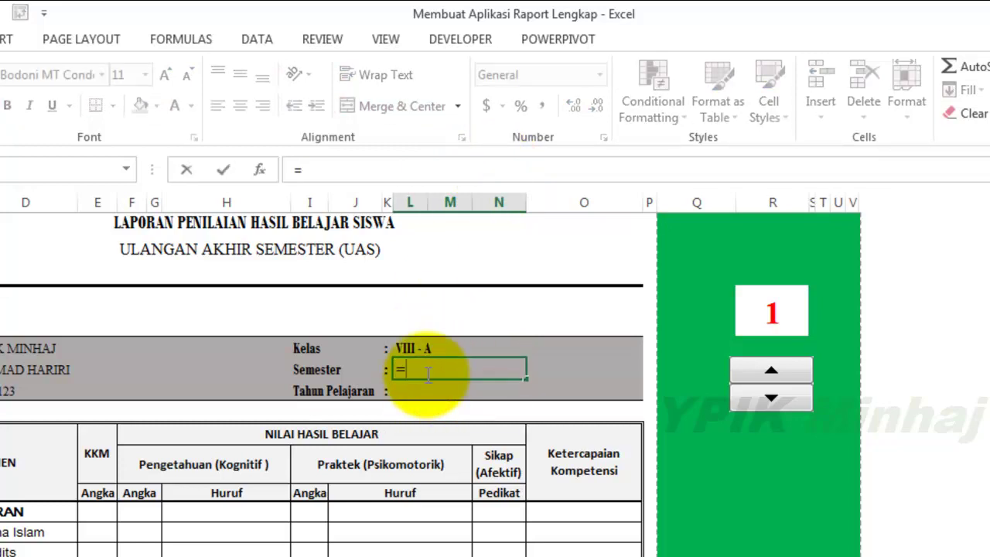
pyautogui.write('UPP')
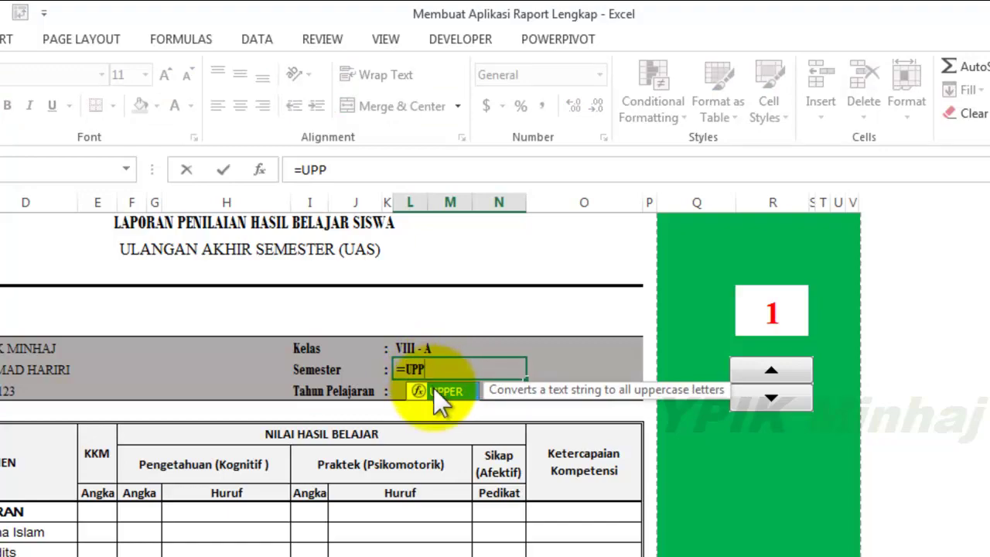
pyautogui.doubleClick(437, 390)
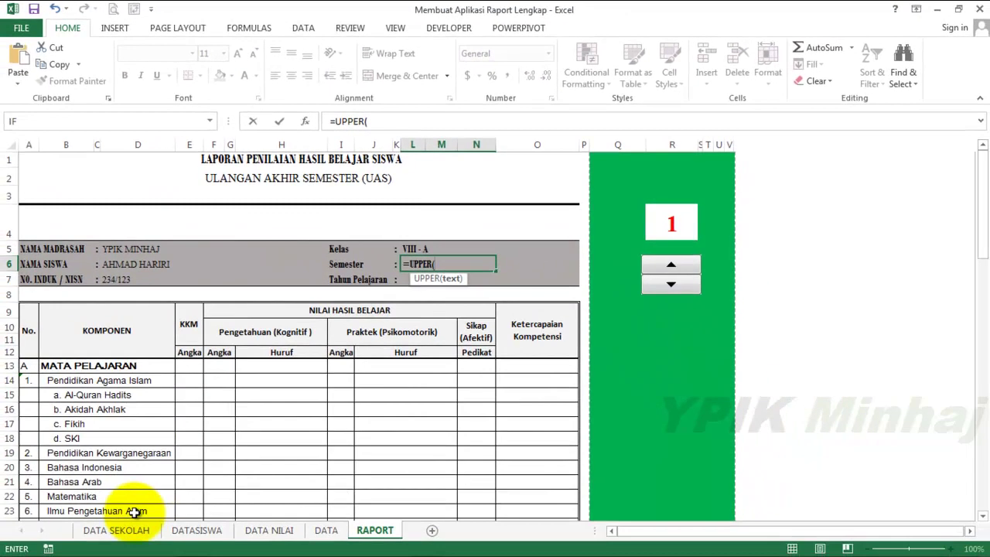
pyautogui.click(128, 530)
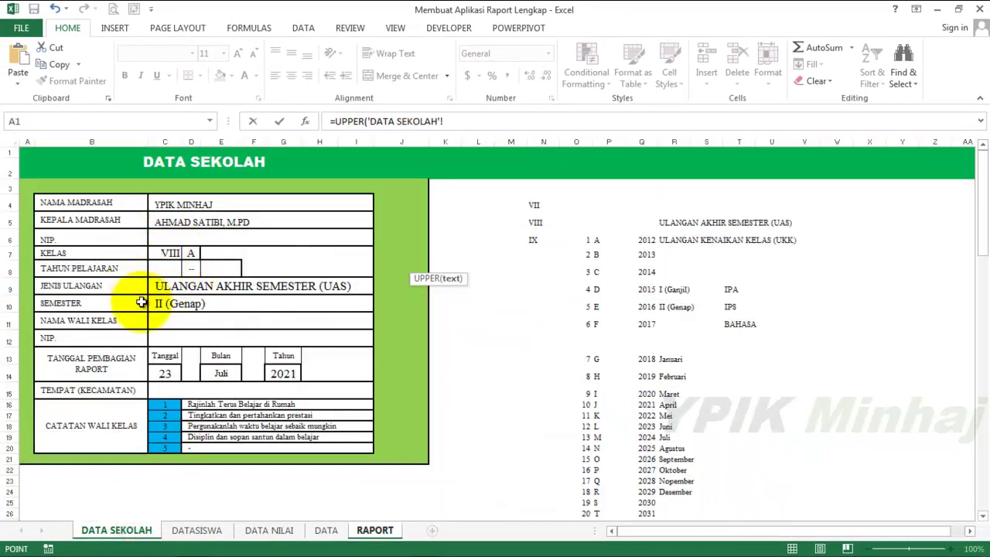
pyautogui.click(196, 306)
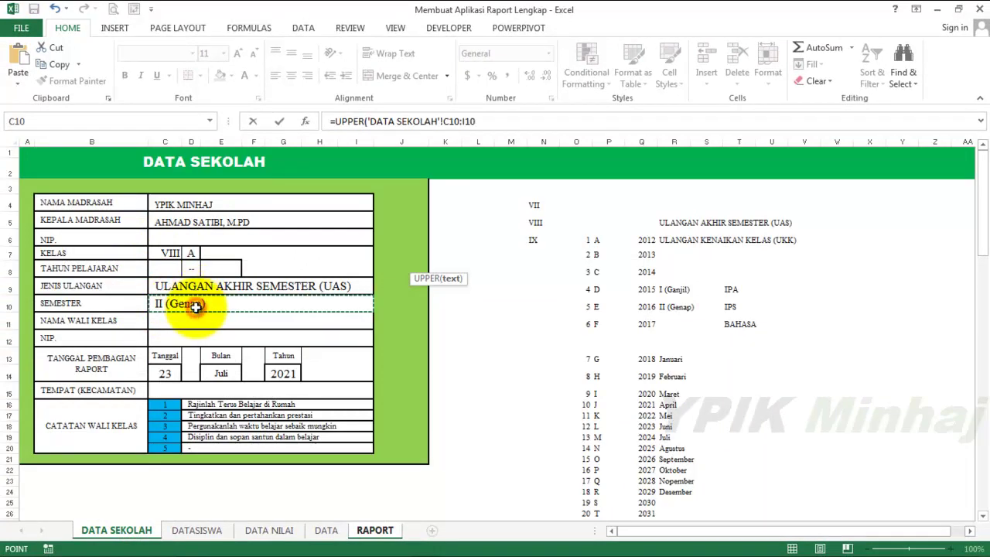
pyautogui.press('Return')
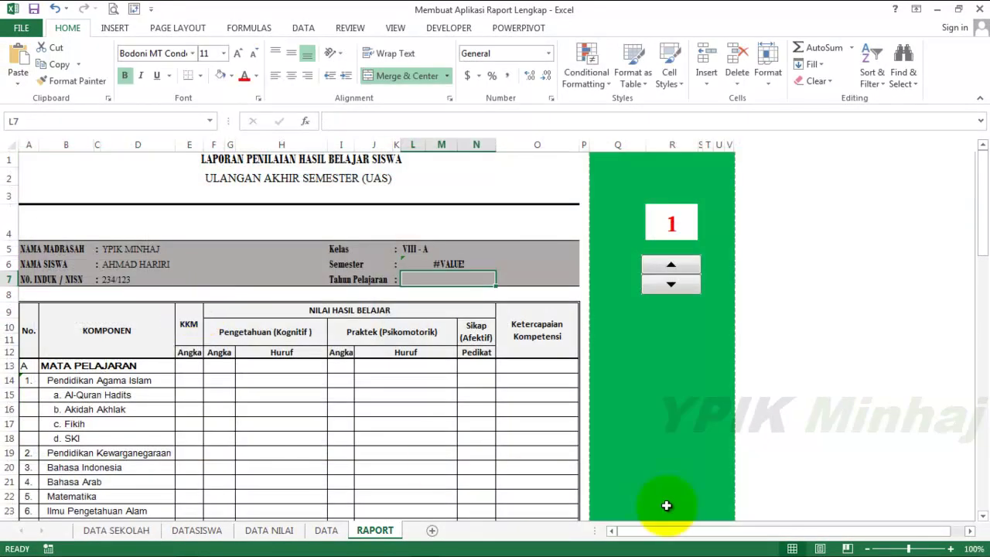
# - Correct the Semester reference from C10:I10 to C10 so it shows II (GENAP)
pyautogui.click(441, 263)
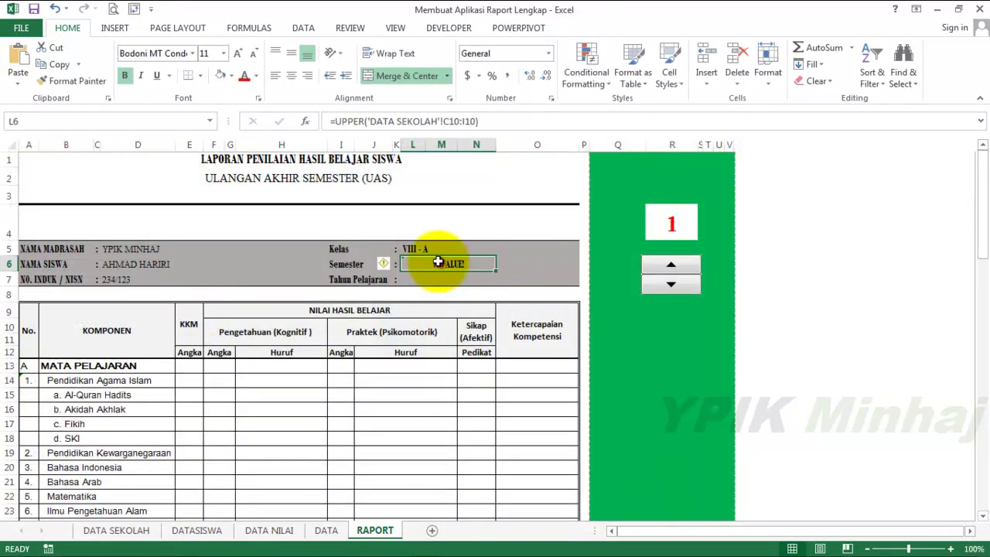
pyautogui.click(474, 121)
pyautogui.press('BackSpace')
pyautogui.press('BackSpace')
pyautogui.press('BackSpace')
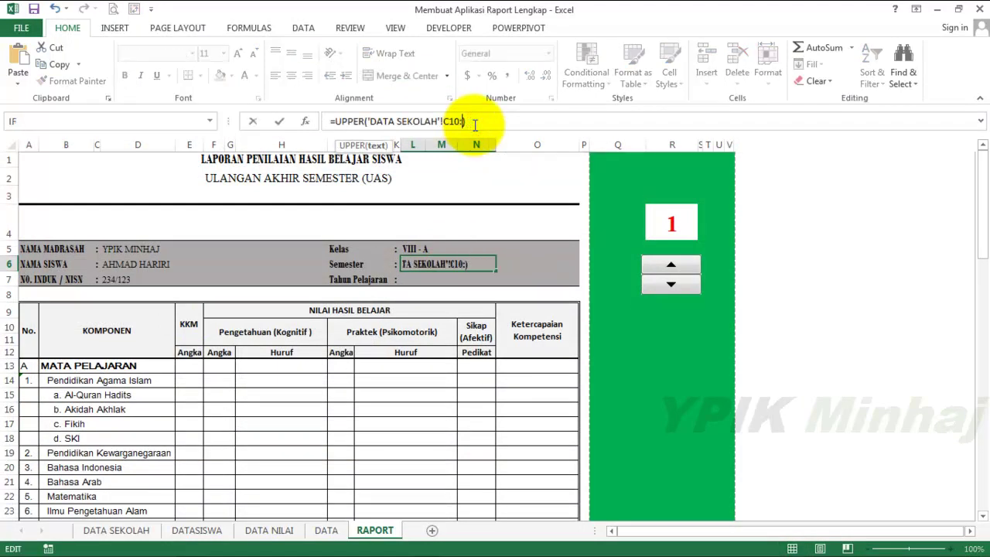
pyautogui.press('Return')
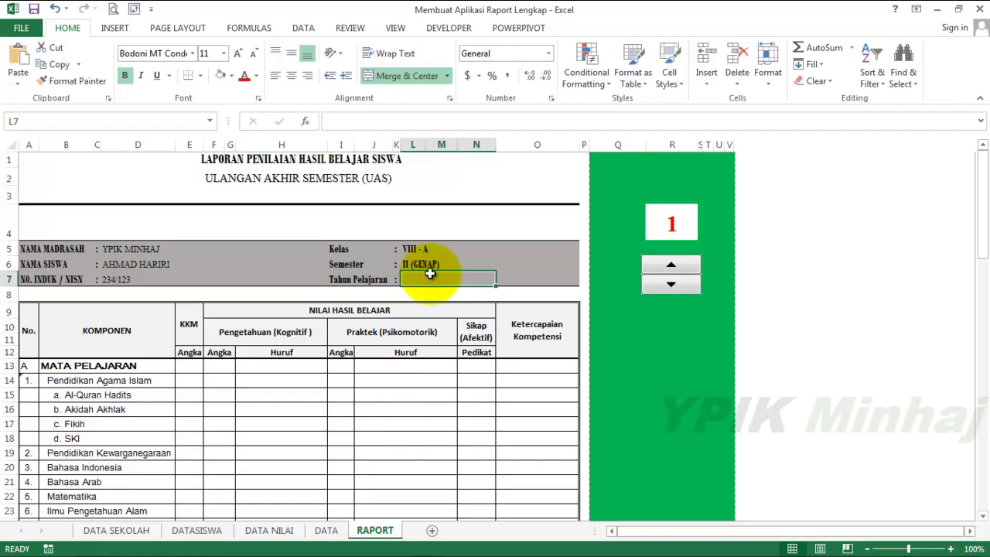
pyautogui.write('=UP')
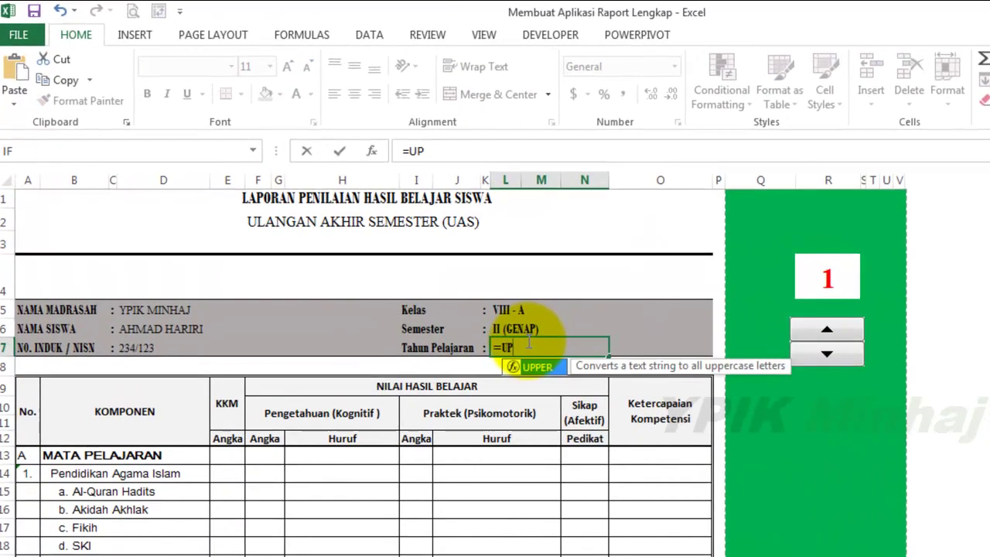
# - Enter =UPPER('DATA SEKOLAH'!C8)&" / "&'DATA SEKOLAH'!E8 in the Tahun Pelajaran cell L7
pyautogui.doubleClick(549, 368)
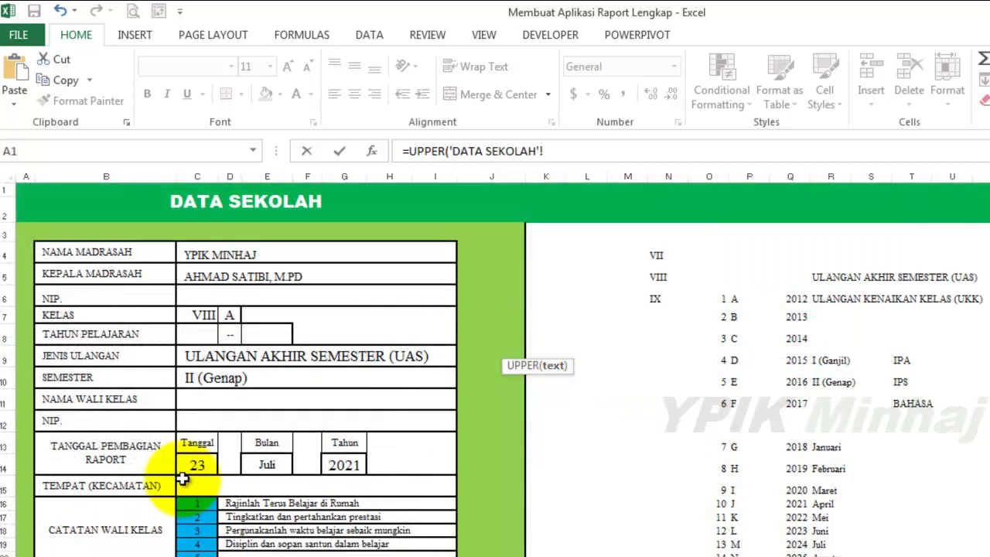
pyautogui.click(197, 334)
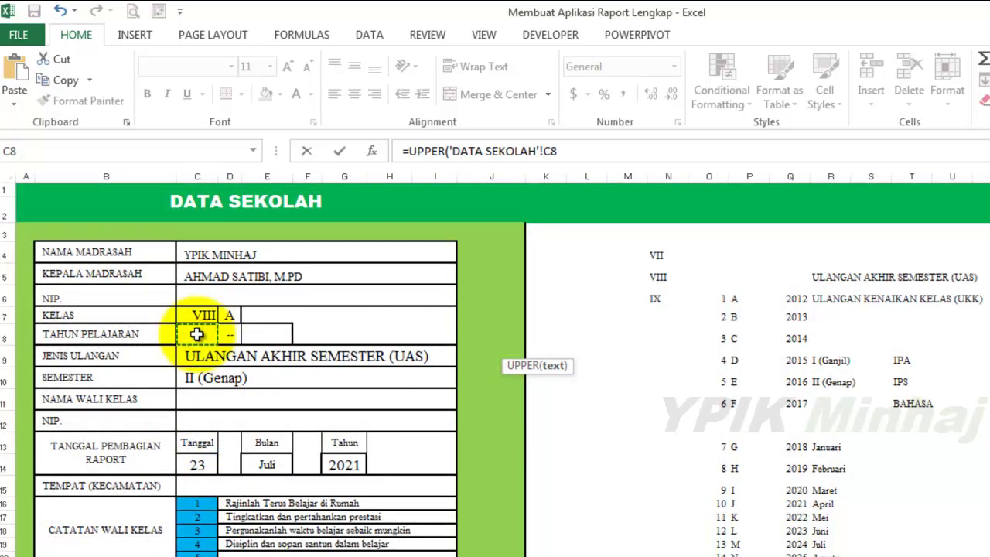
pyautogui.write('&" / " &')
pyautogui.press('Return')
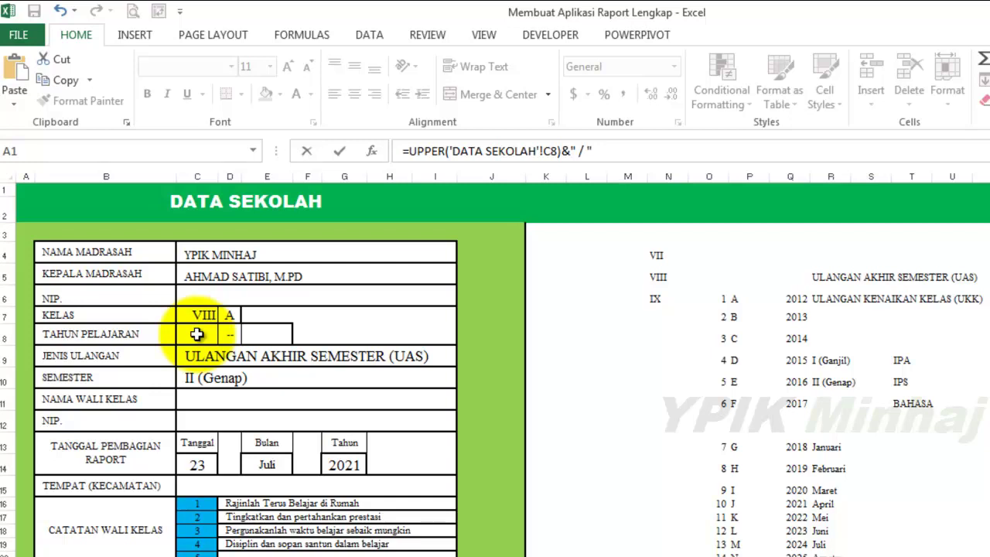
pyautogui.click(262, 334)
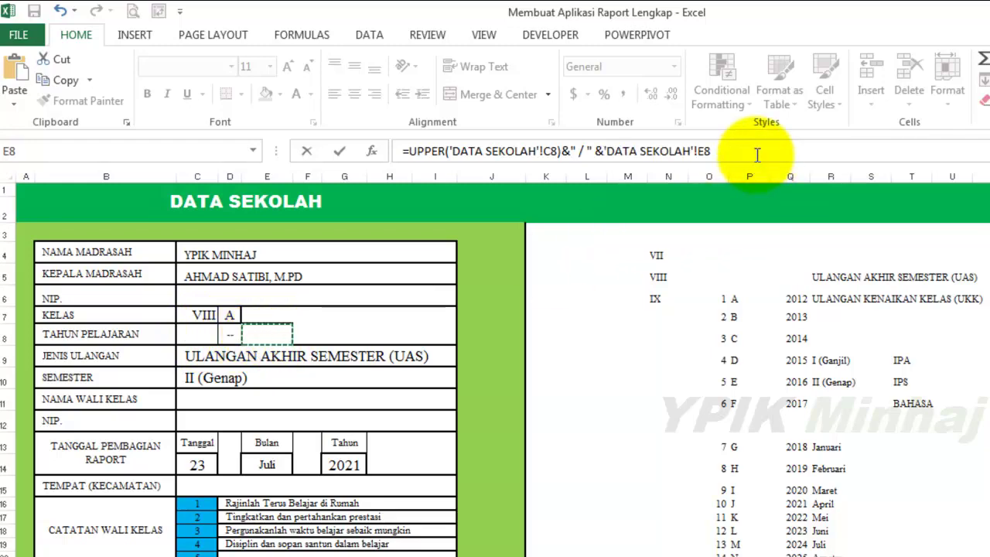
pyautogui.press('Return')
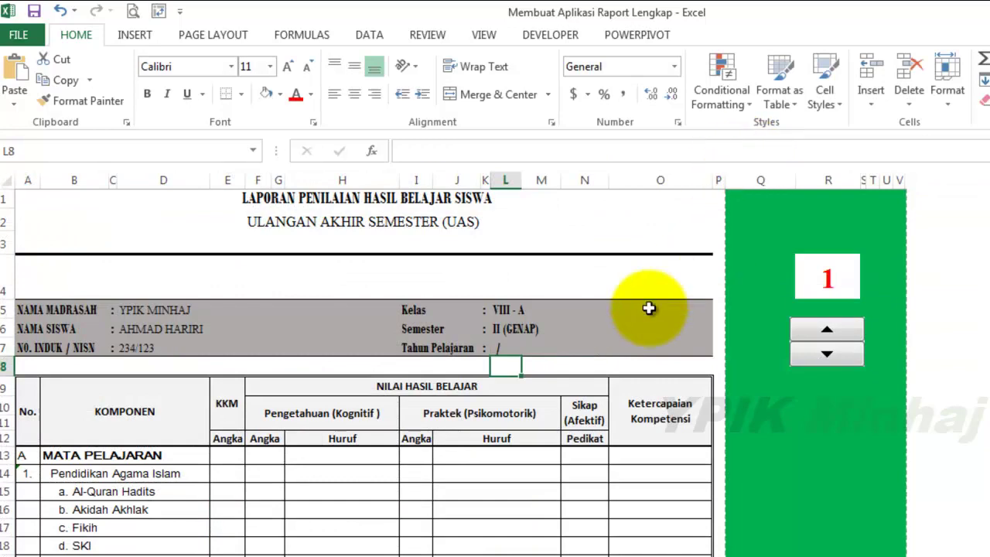
pyautogui.click(504, 350)
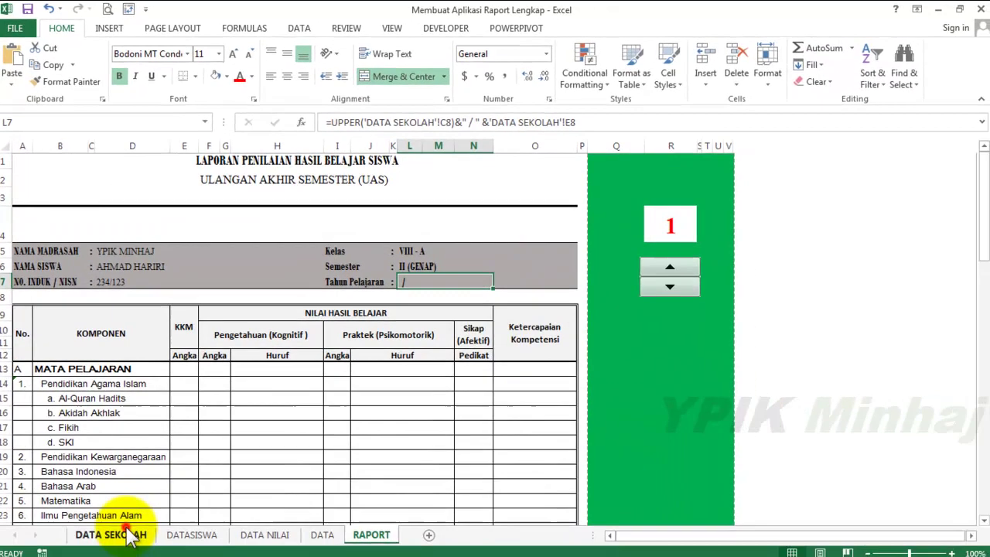
# - On DATA SEKOLAH, pick 2021 from C8's dropdown and 2022 from E8's dropdown
pyautogui.click(124, 533)
pyautogui.click(158, 270)
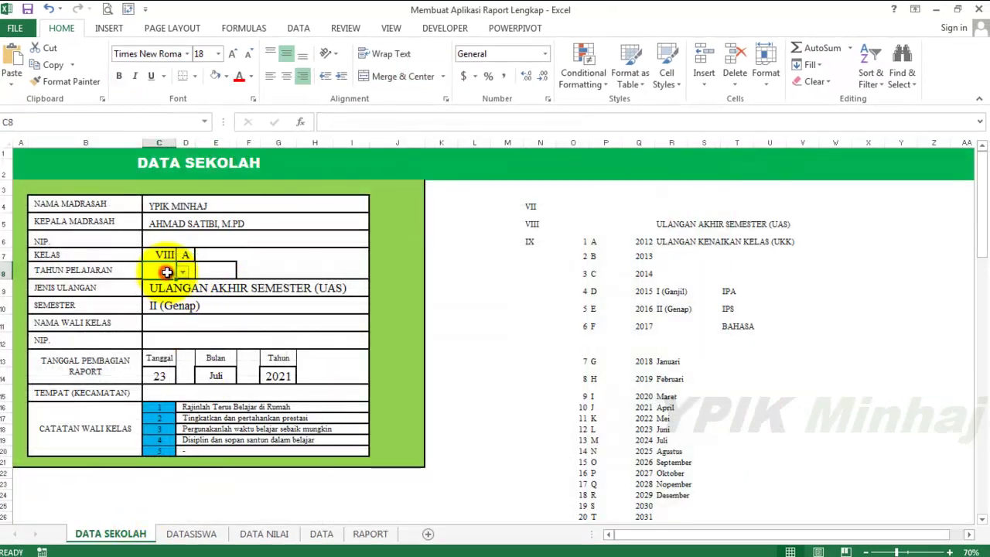
pyautogui.click(178, 271)
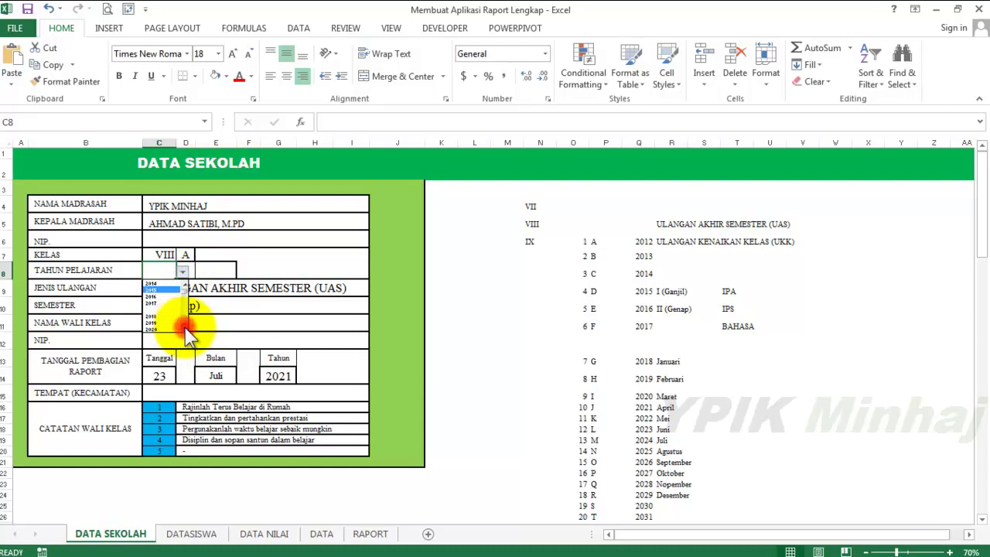
pyautogui.scroll(-2, 166, 321)
pyautogui.click(157, 322)
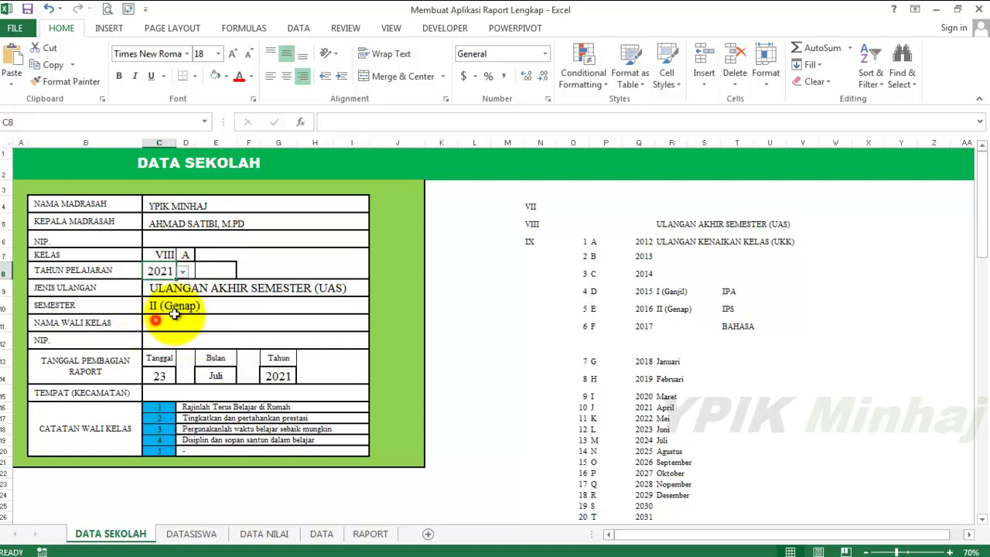
pyautogui.click(222, 271)
pyautogui.click(242, 273)
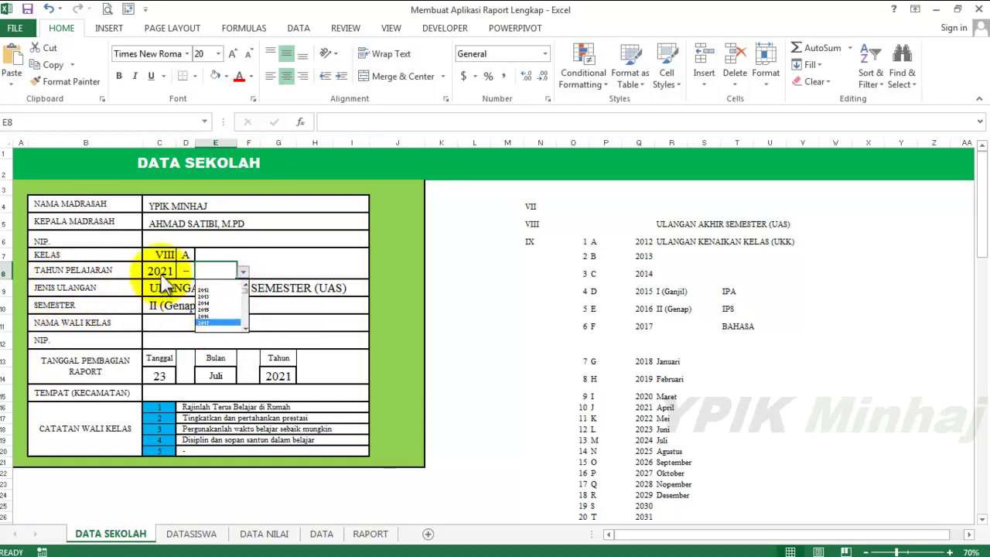
pyautogui.click(245, 327)
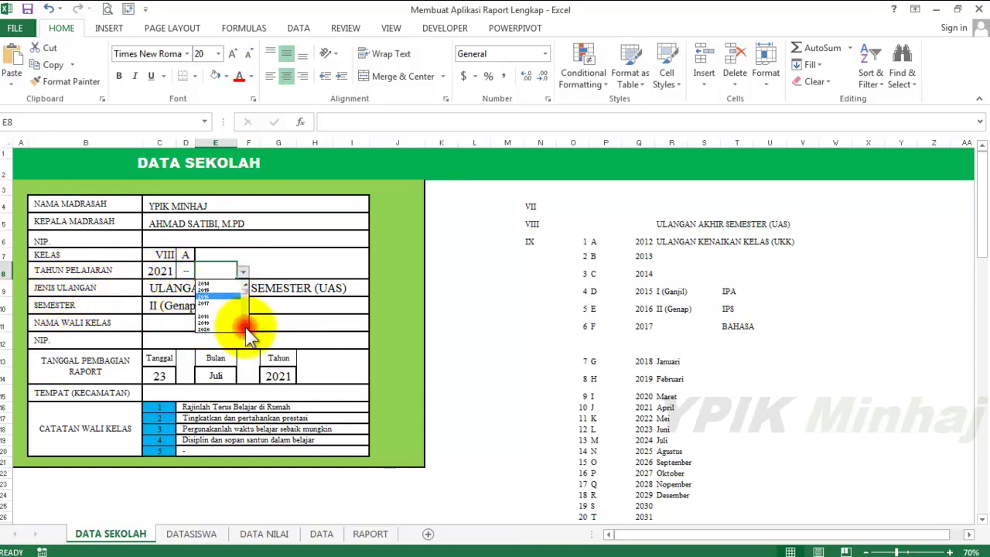
pyautogui.click(207, 319)
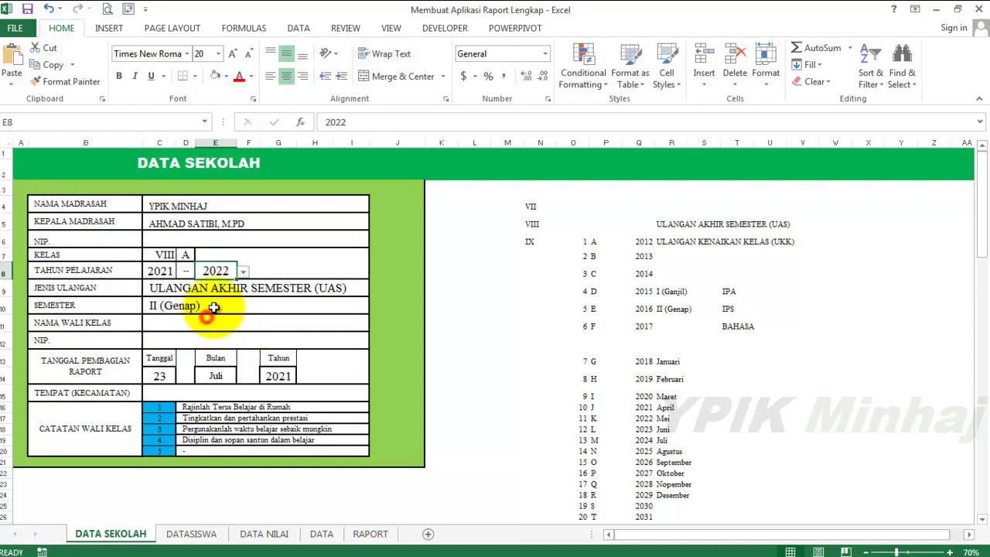
pyautogui.click(279, 256)
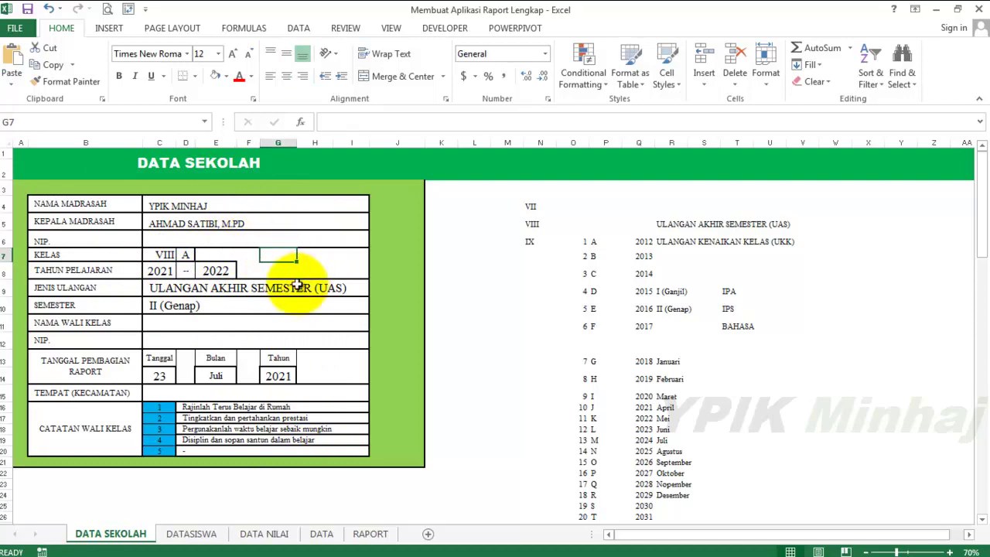
# - Select the Kelas, Semester and Tahun Pelajaran values in L5:L7 and set size 12
pyautogui.click(373, 535)
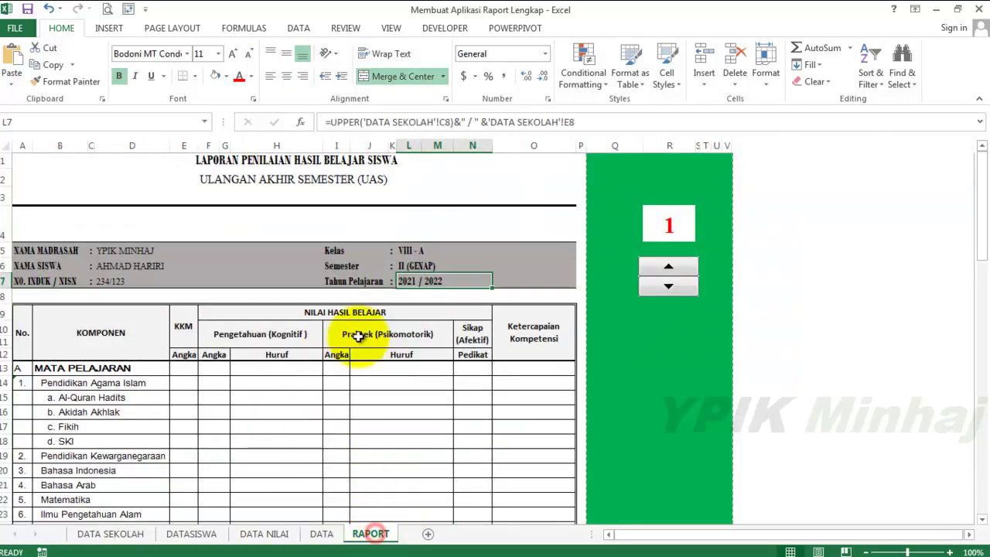
pyautogui.click(418, 298)
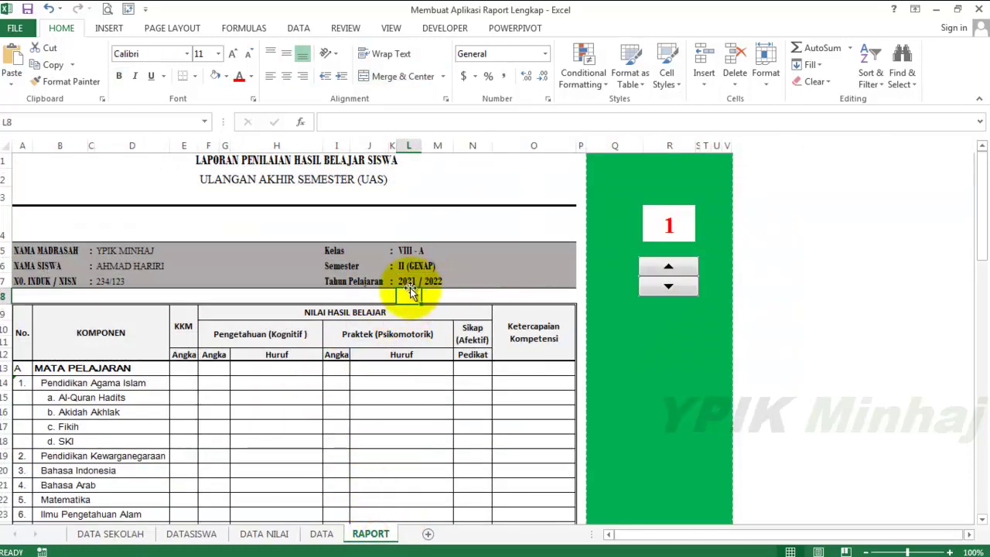
pyautogui.click(105, 270)
pyautogui.moveTo(420, 250); pyautogui.dragTo(435, 279)
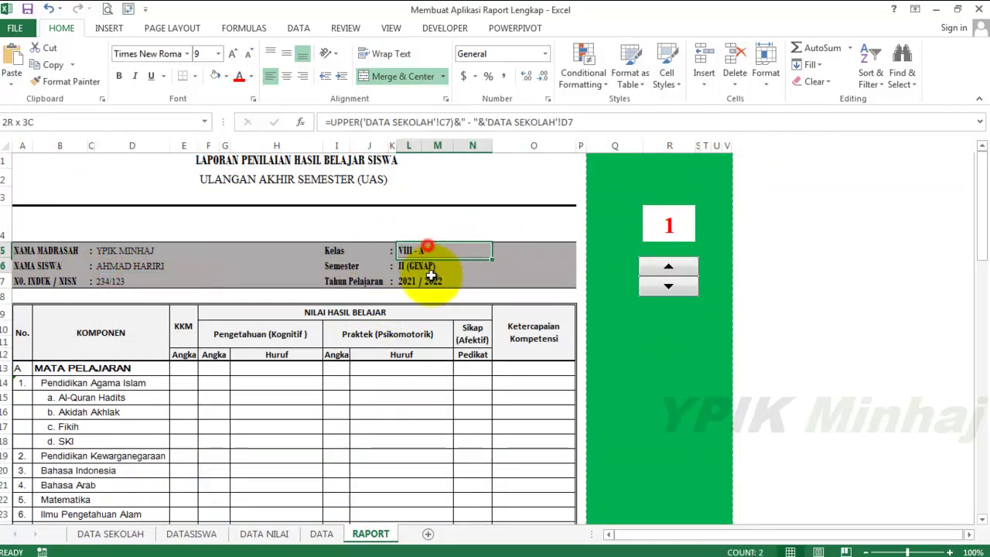
pyautogui.click(221, 54)
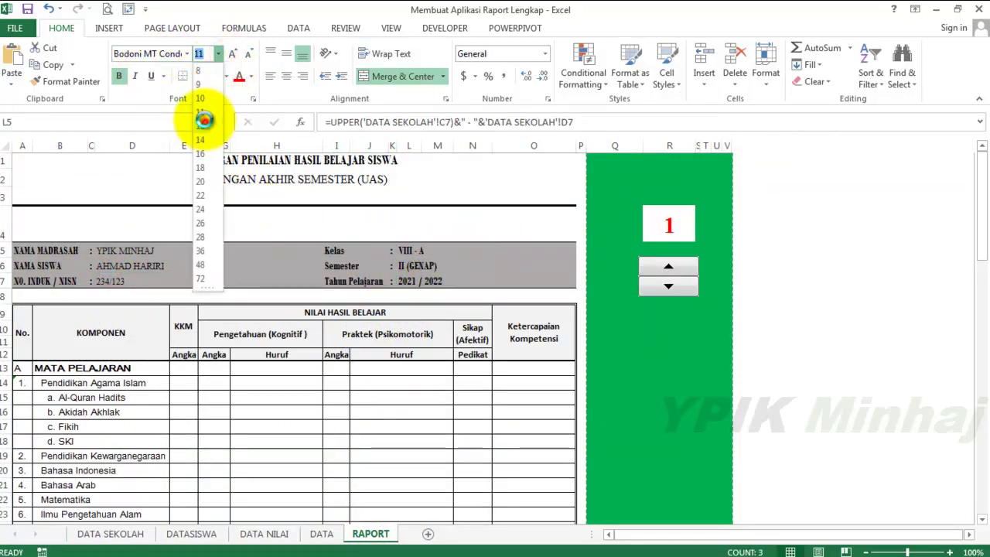
pyautogui.click(205, 120)
# - Make those values non-bold Times New Roman at size 10
pyautogui.click(189, 54)
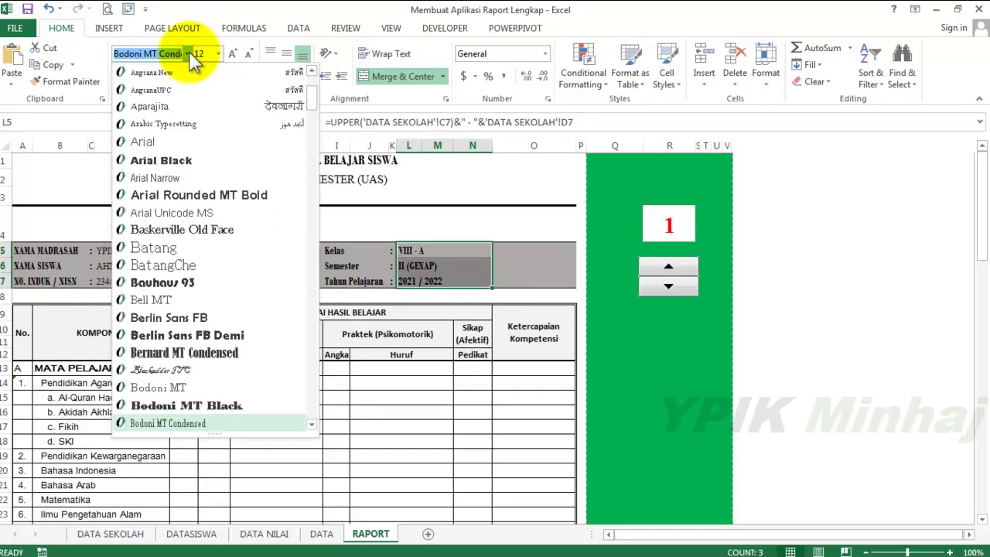
pyautogui.write('Times New Roman')
pyautogui.press('Return')
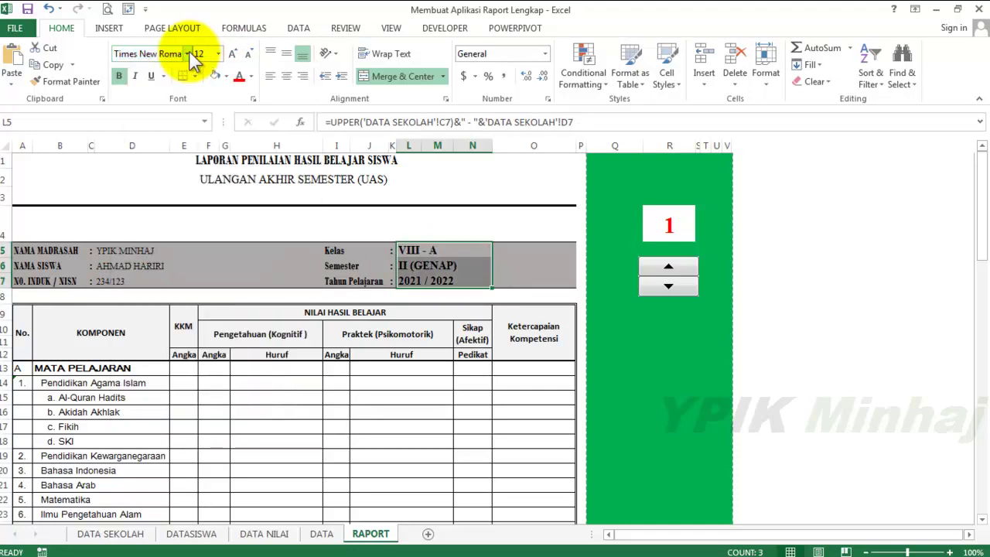
pyautogui.click(119, 76)
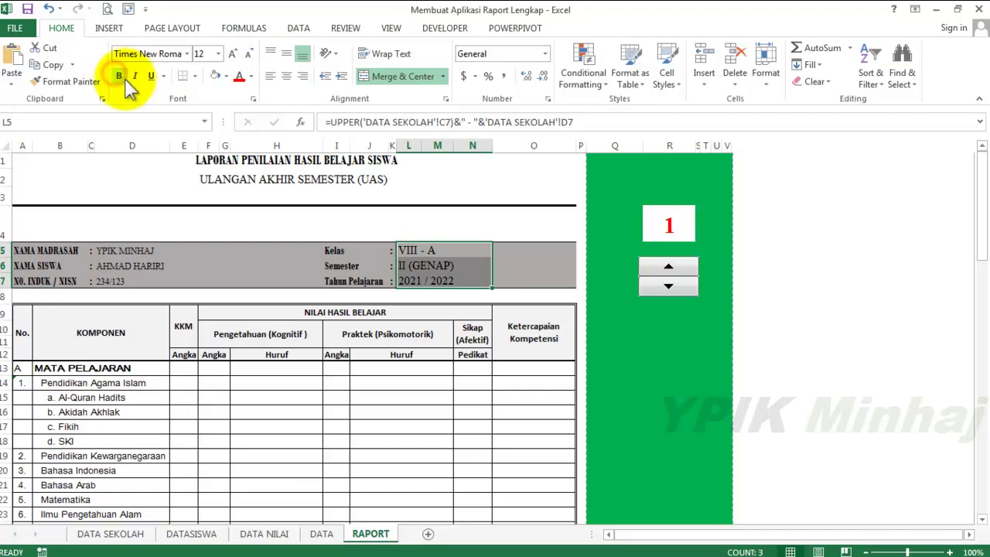
pyautogui.click(218, 53)
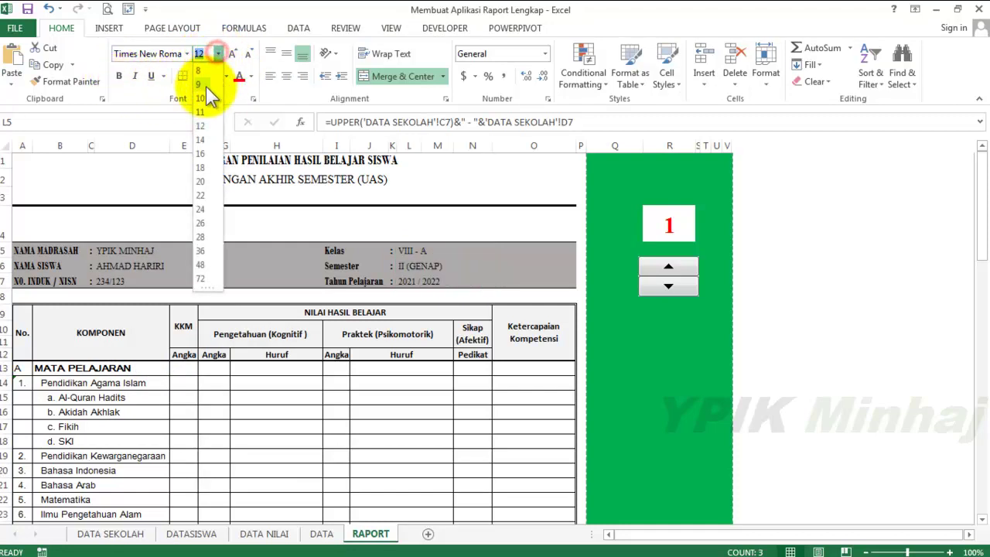
pyautogui.click(202, 98)
pyautogui.click(468, 333)
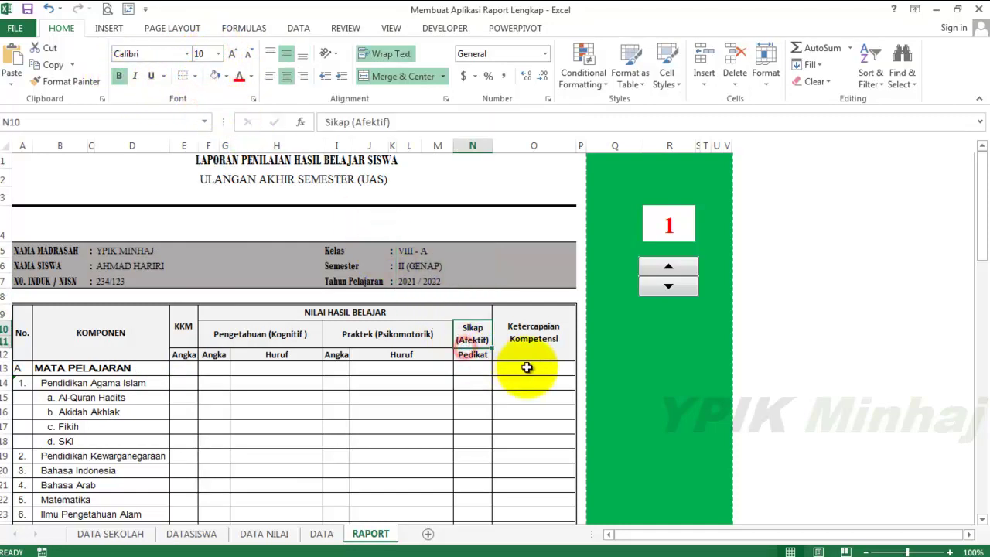
# - Use the spin button to advance the report to student 2
pyautogui.click(670, 269)
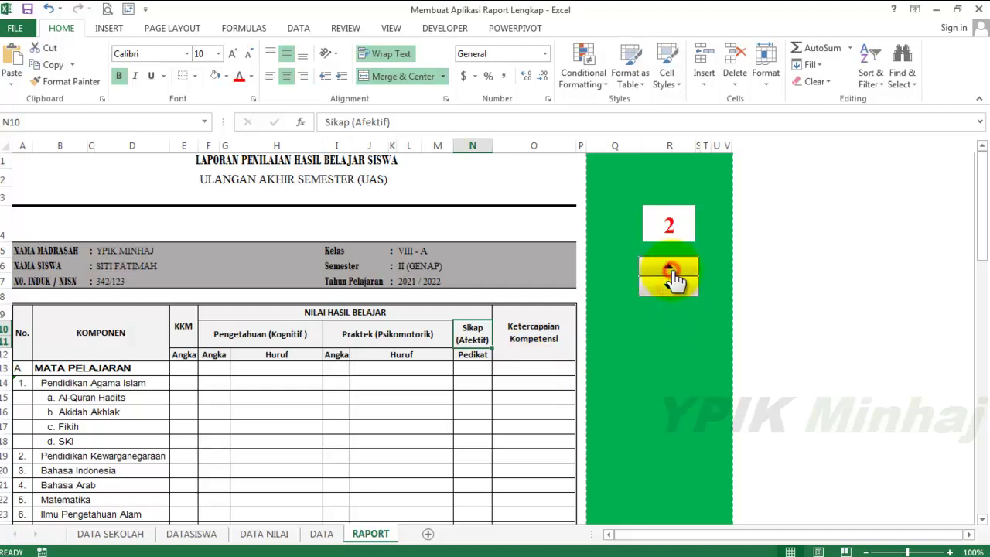
pyautogui.click(675, 290)
pyautogui.click(672, 269)
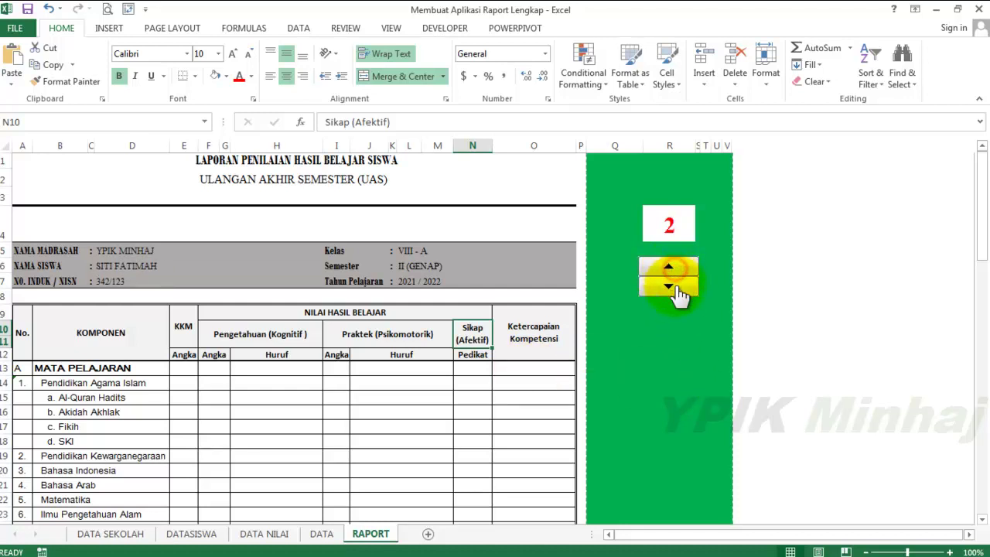
pyautogui.click(675, 288)
pyautogui.click(670, 269)
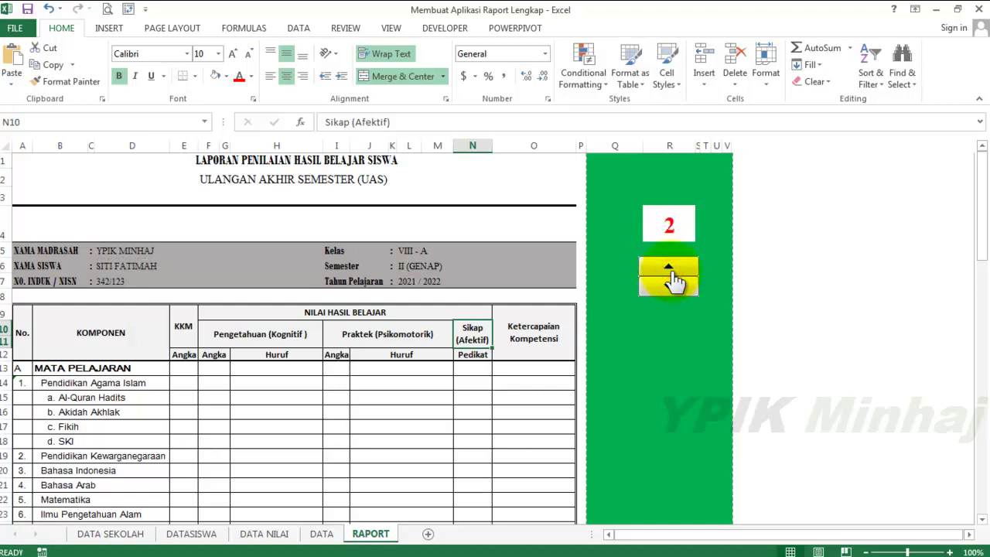
# - Review the Kelas, Semester and Tahun Pelajaran formulas in L5:L7
pyautogui.click(442, 255)
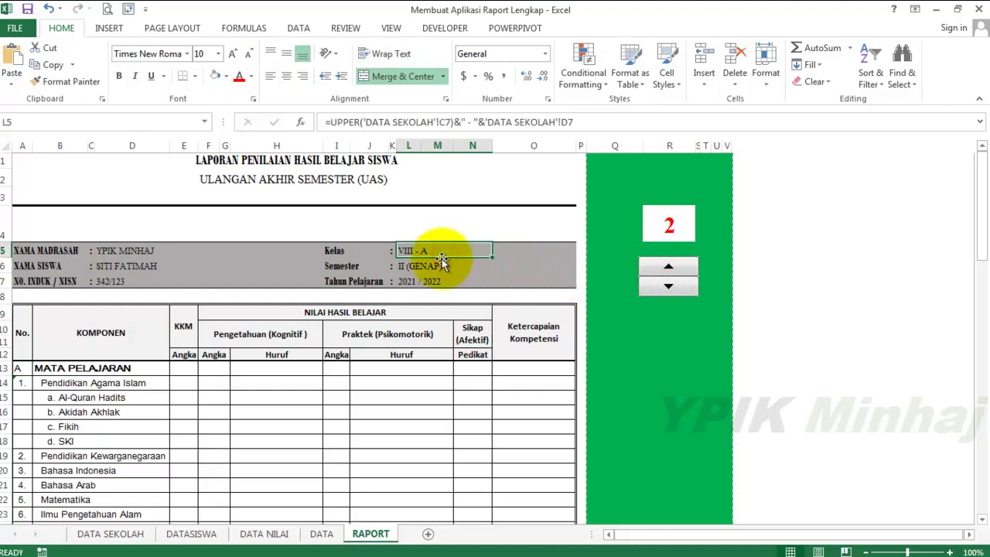
pyautogui.click(447, 266)
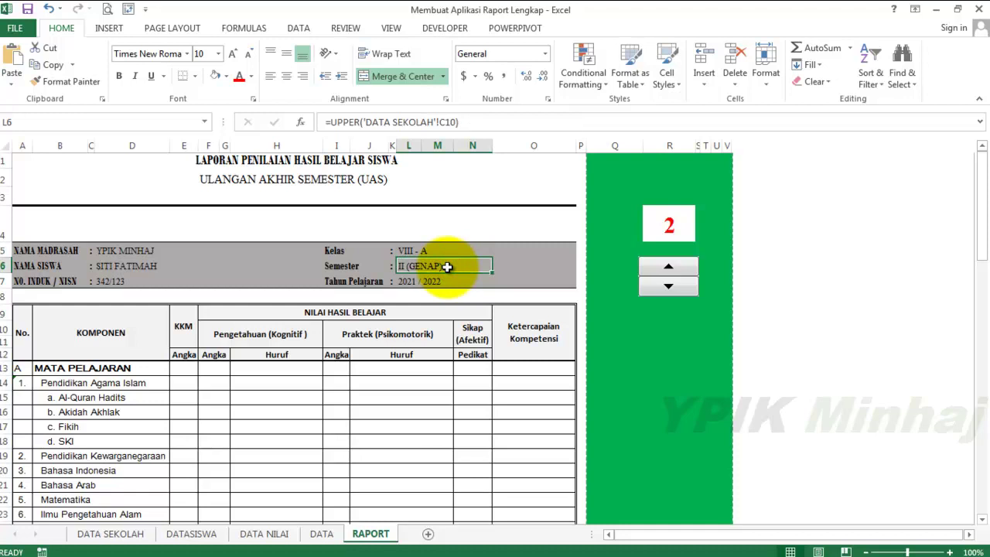
pyautogui.click(442, 282)
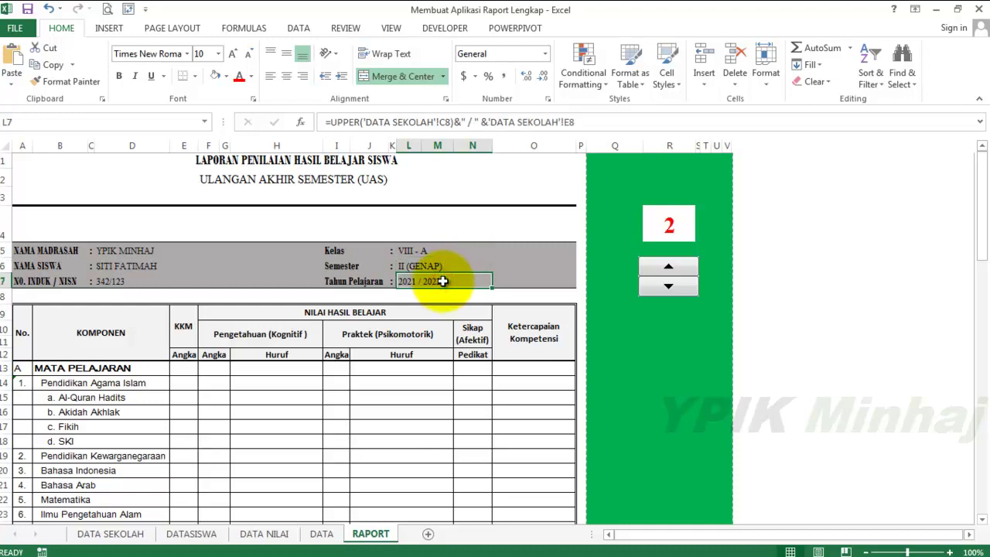
pyautogui.click(446, 251)
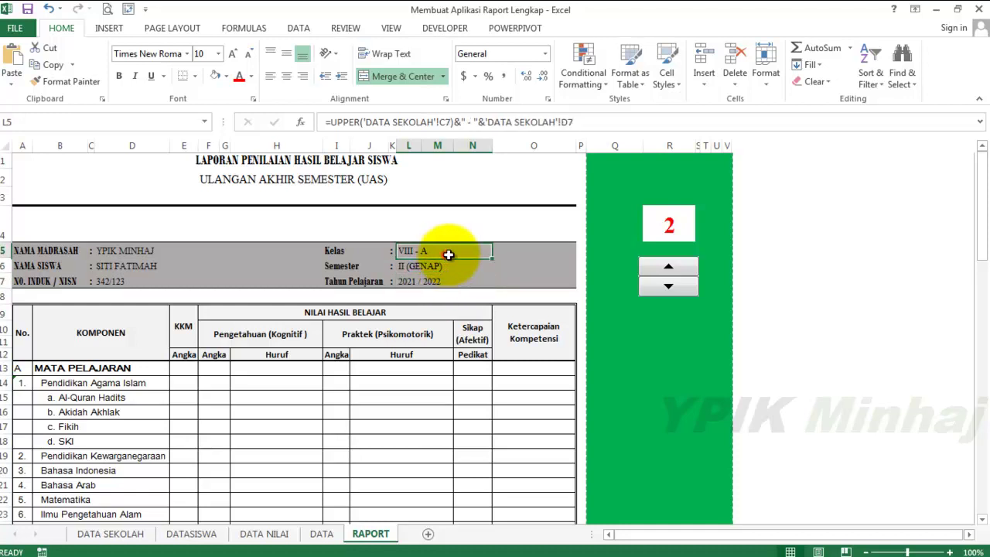
pyautogui.press('Down')
pyautogui.press('Down')
pyautogui.press('Down')
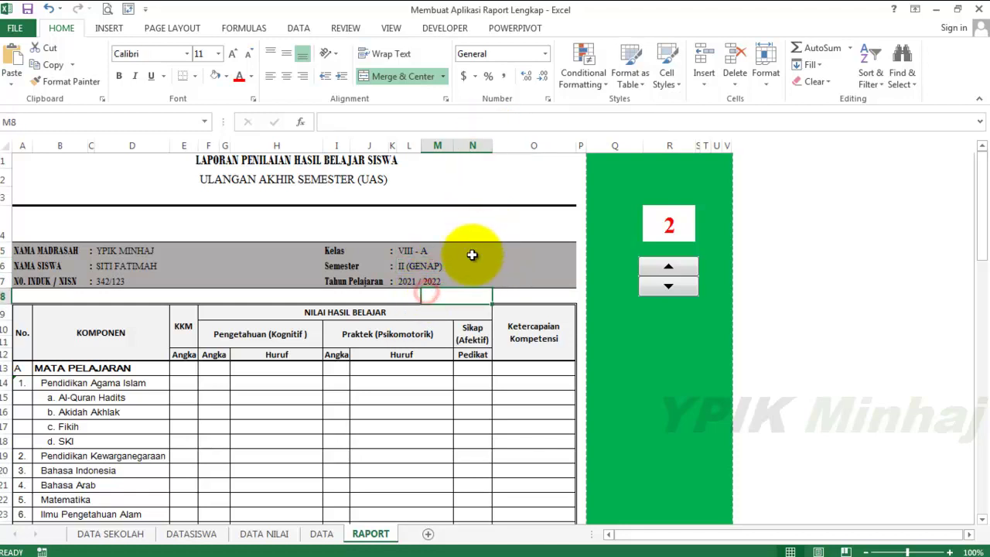
pyautogui.click(440, 267)
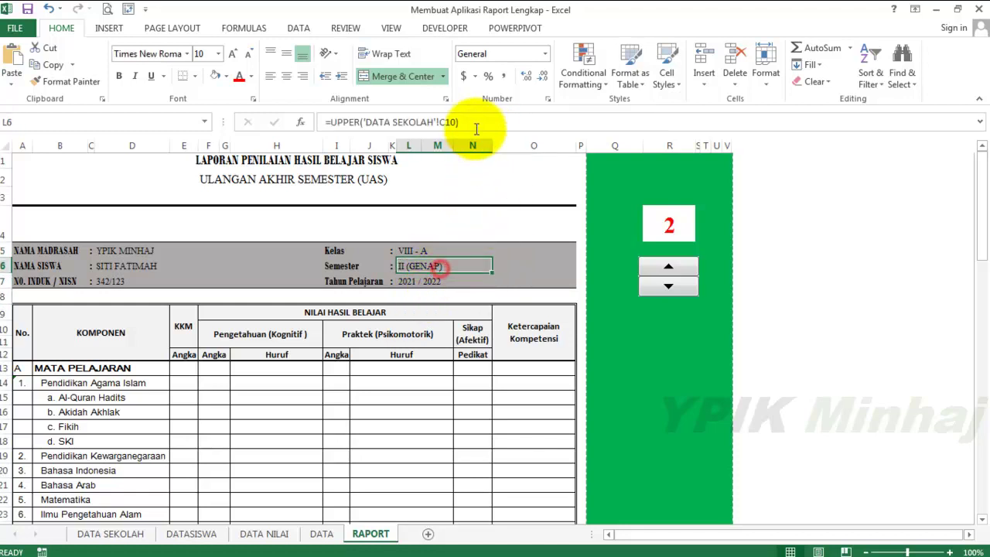
# - Inspect the UPPER formula behind the UAS heading in D2 without changing it
pyautogui.click(350, 179)
pyautogui.press('Up')
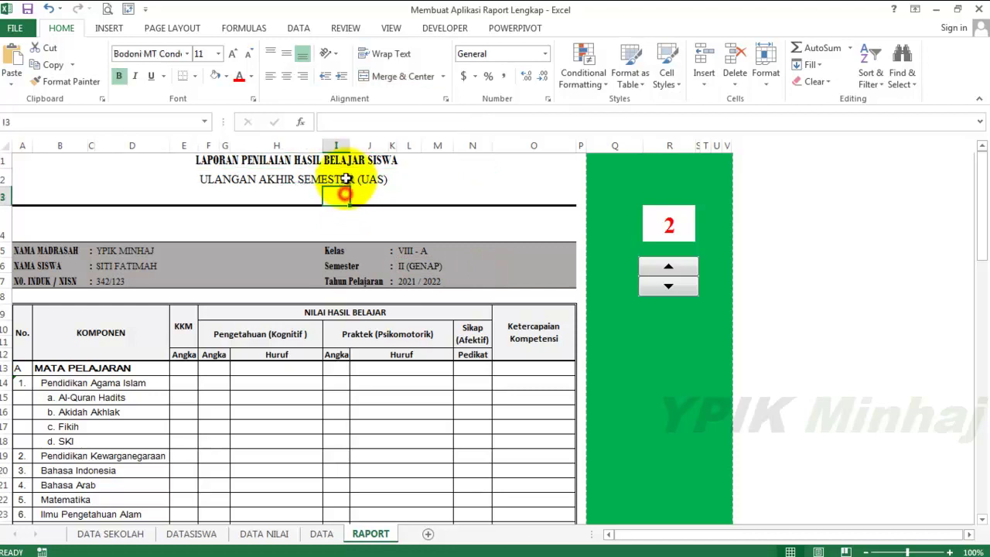
pyautogui.click(358, 172)
pyautogui.moveTo(455, 122); pyautogui.dragTo(325, 121)
pyautogui.press('Escape')
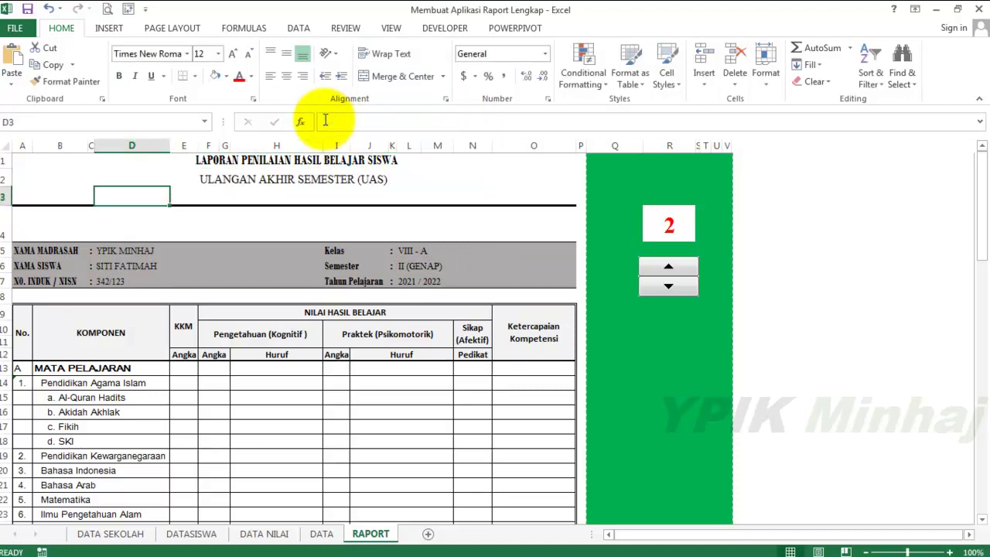
pyautogui.click(326, 180)
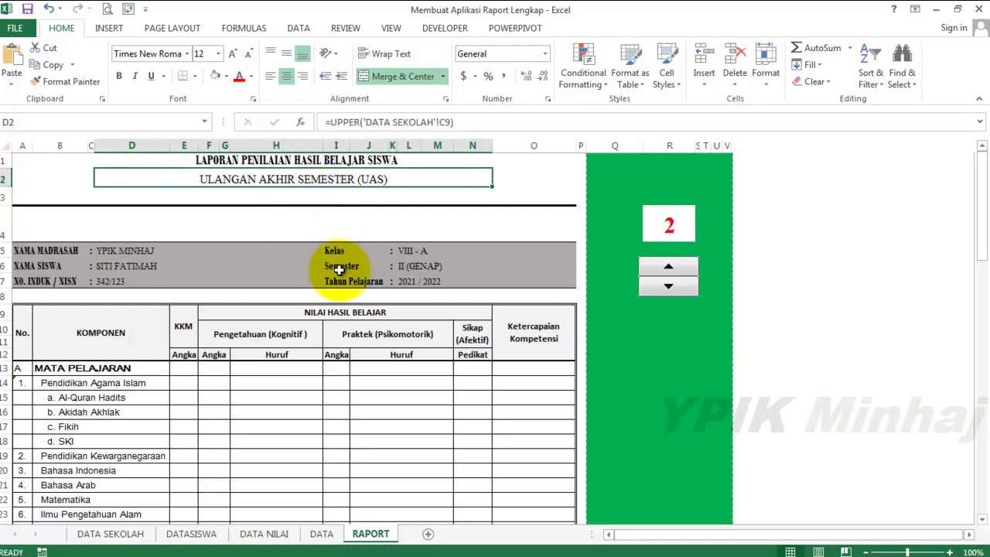
# - Look over the DATA SEKOLAH table B4:I20, then go back to the RAPORT sheet
pyautogui.click(122, 535)
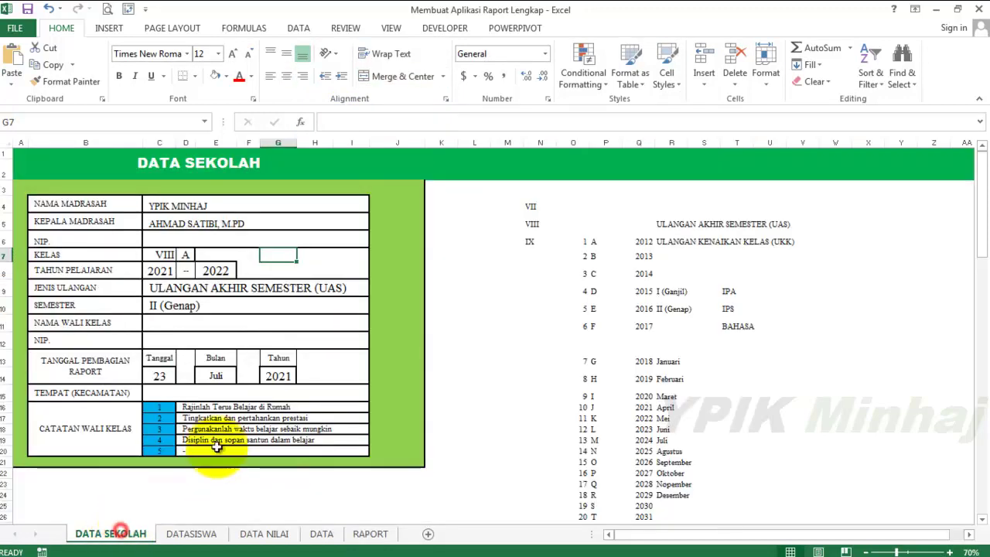
pyautogui.moveTo(56, 191)
pyautogui.mouseDown()
pyautogui.moveTo(317, 328)
pyautogui.moveTo(327, 411)
pyautogui.mouseUp()
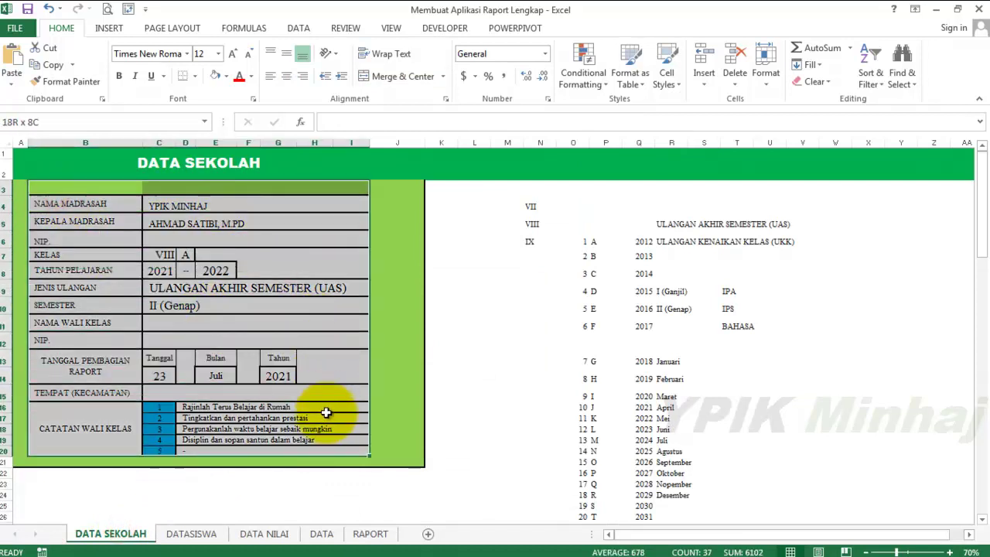
pyautogui.click(398, 359)
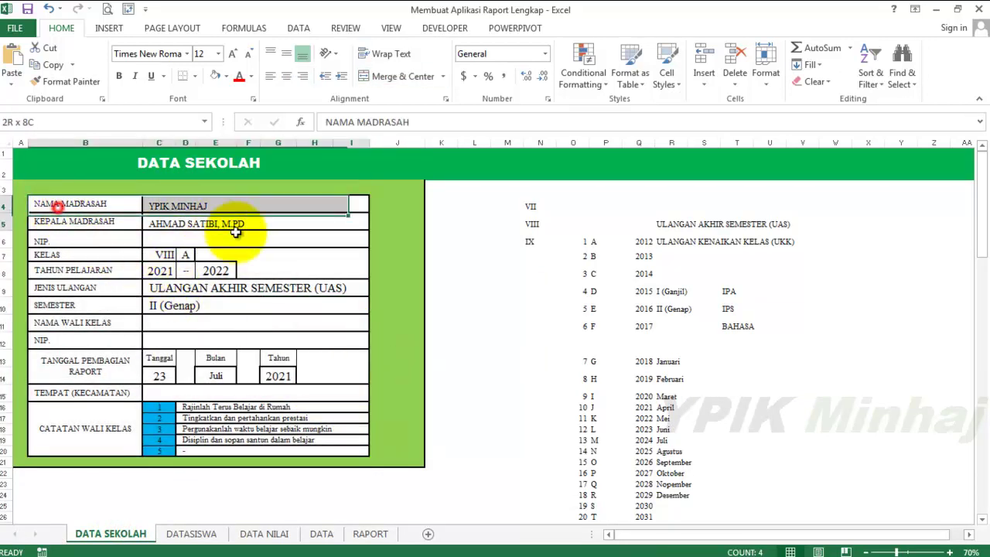
pyautogui.moveTo(59, 212); pyautogui.dragTo(316, 420)
pyautogui.click(400, 395)
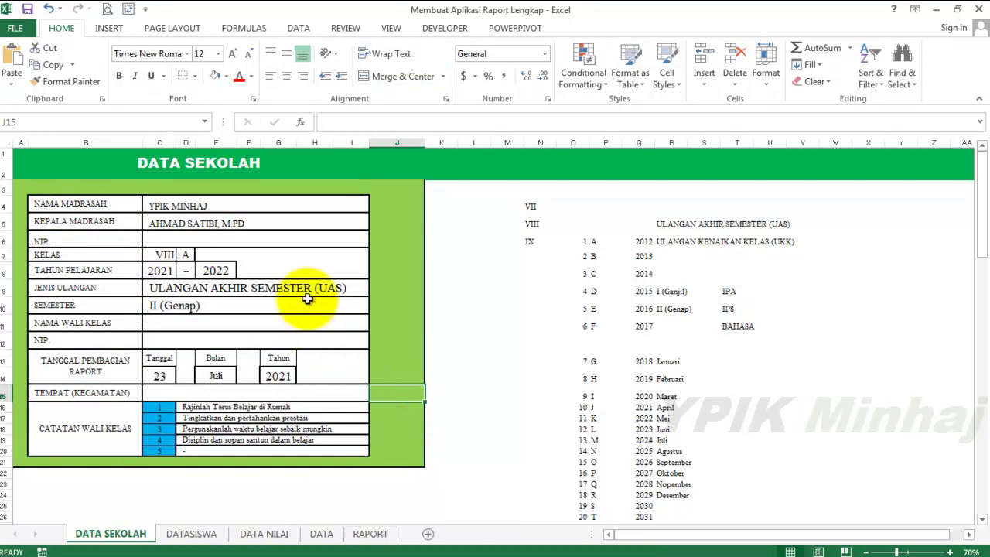
pyautogui.click(373, 534)
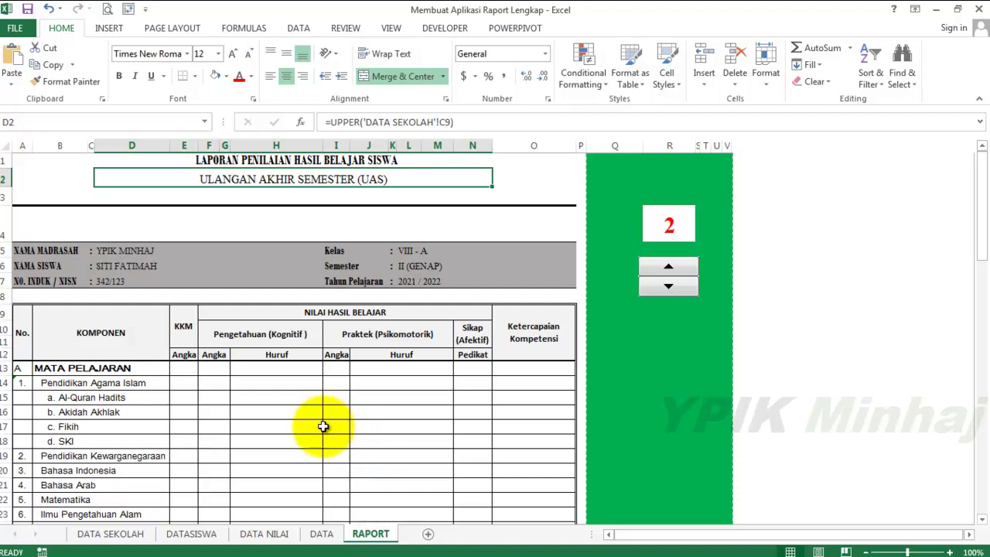
pyautogui.scroll(-1, 258, 378)
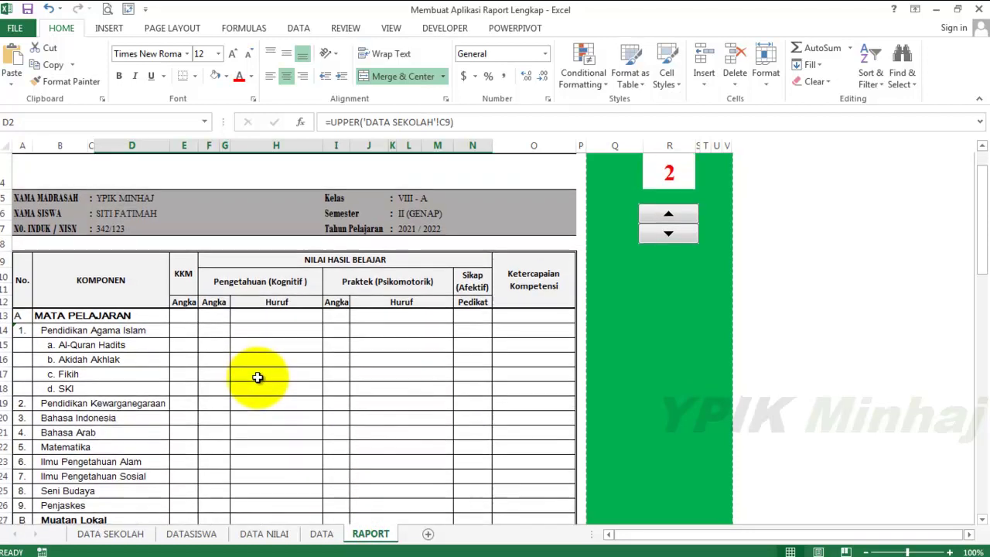
pyautogui.click(189, 314)
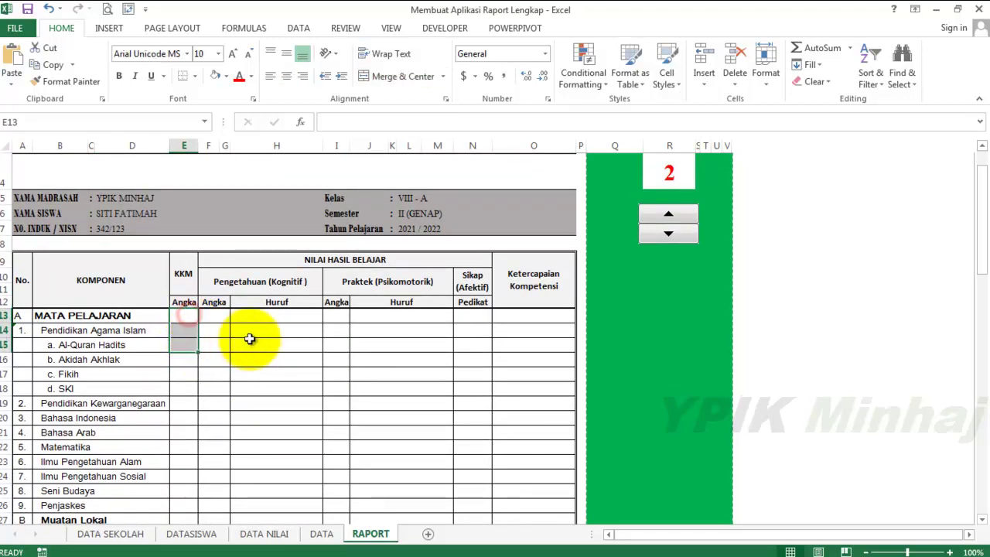
pyautogui.moveTo(278, 319); pyautogui.dragTo(279, 364)
pyautogui.click(282, 417)
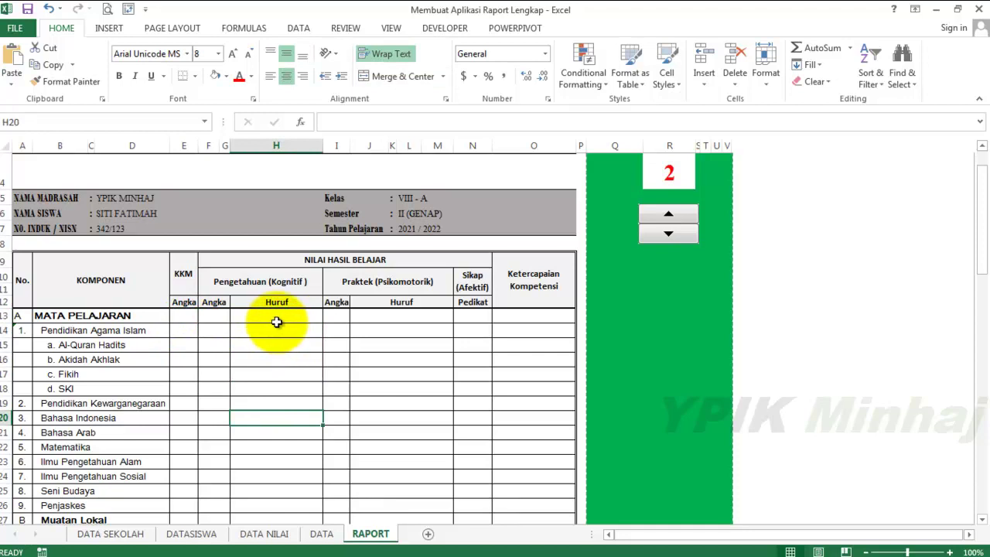
pyautogui.moveTo(276, 319); pyautogui.dragTo(298, 438)
pyautogui.click(276, 462)
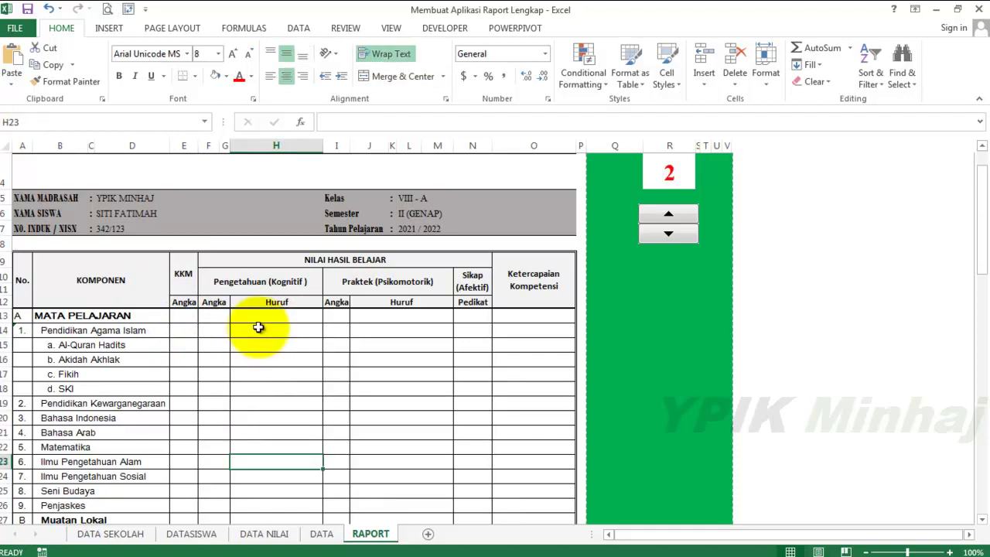